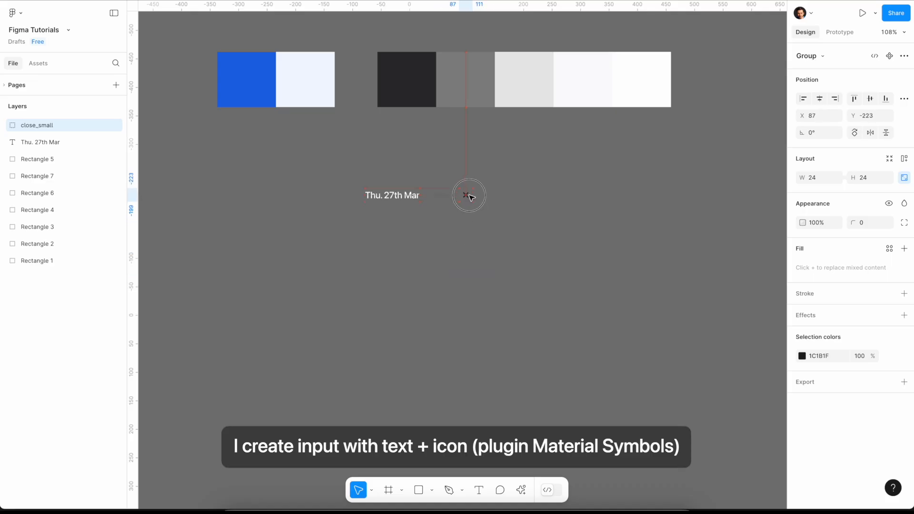
{"action": "left_click", "coordinate": [438, 231]}
{"action": "left_click", "coordinate": [388, 197]}
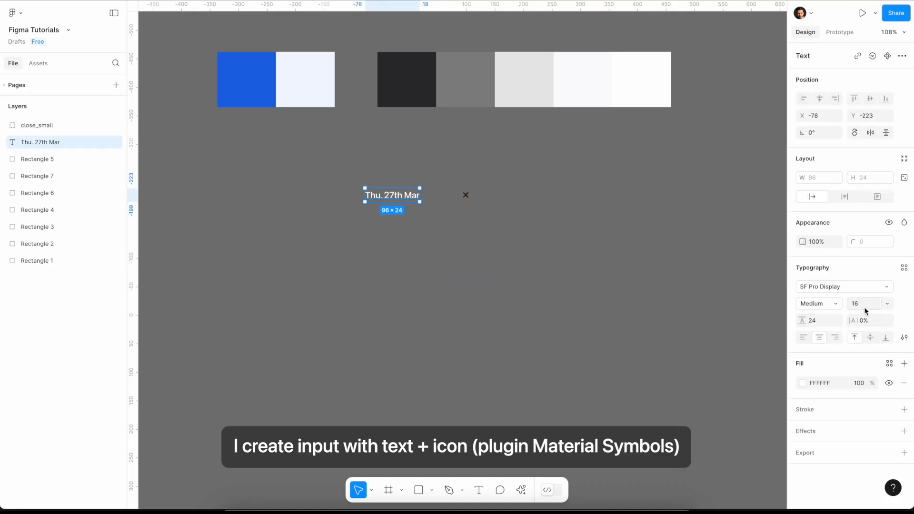
{"action": "left_click", "coordinate": [820, 322]}
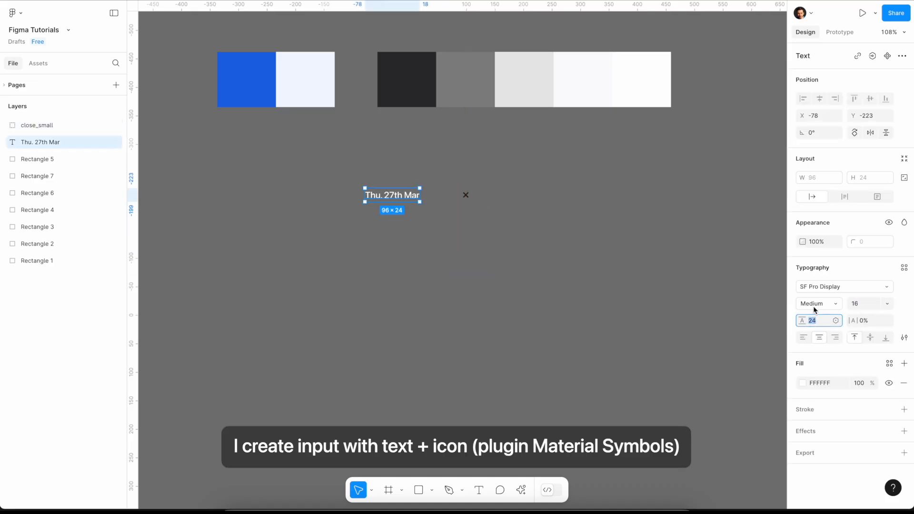
{"action": "left_click", "coordinate": [641, 320]}
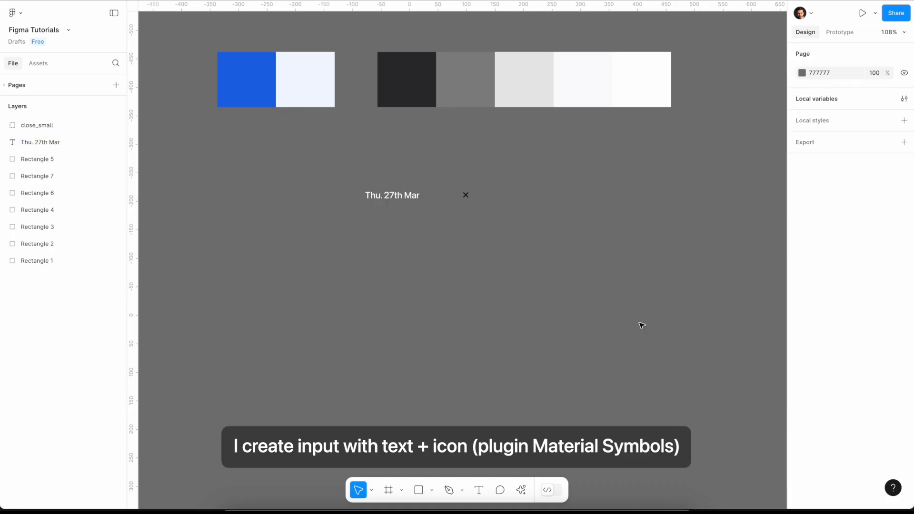
- Wrap the date text and close icon in a horizontal auto layout frame and recolour the icon with the sampled dark swatch 2C2C2F
{"action": "left_click_drag", "start_coordinate": [340, 152], "coordinate": [476, 212]}
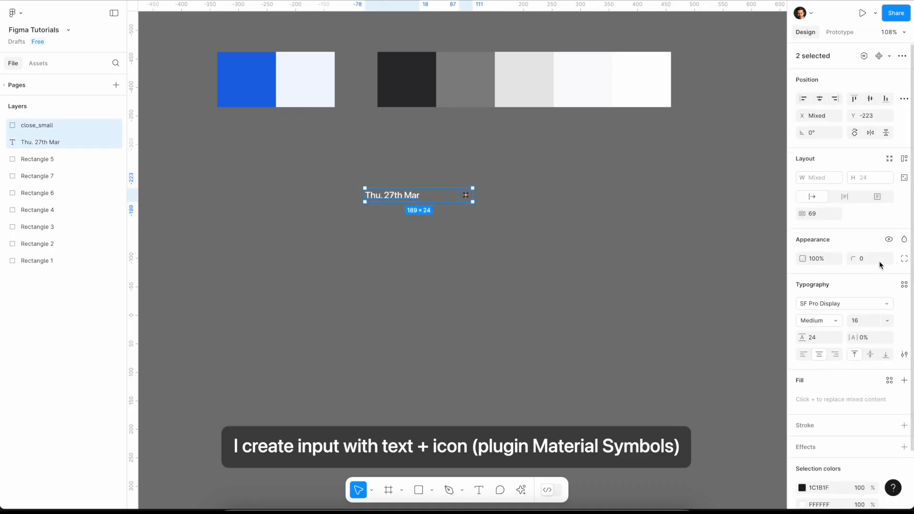
{"action": "left_click", "coordinate": [904, 159]}
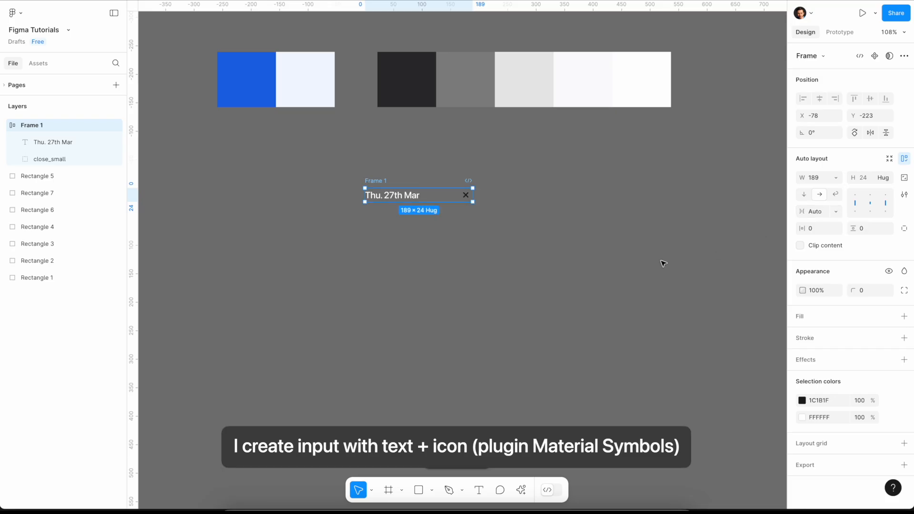
{"action": "left_click", "coordinate": [803, 401]}
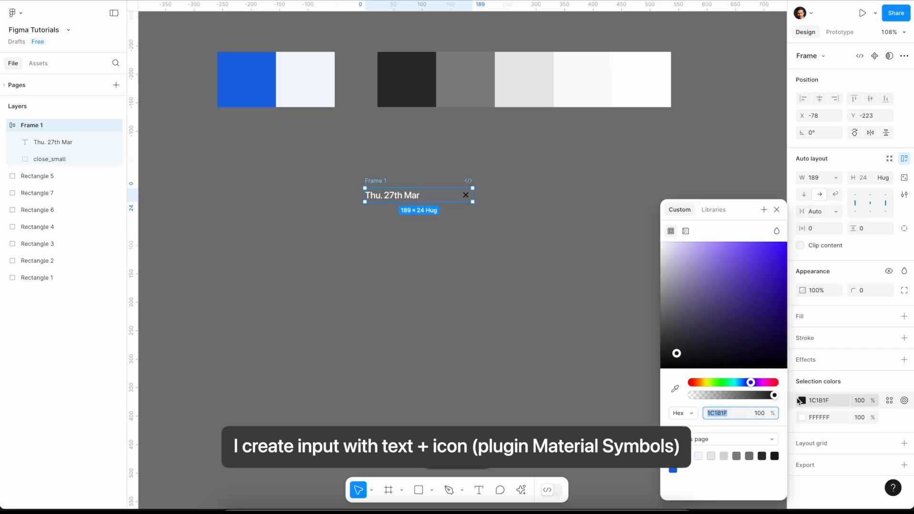
{"action": "left_click", "coordinate": [675, 390]}
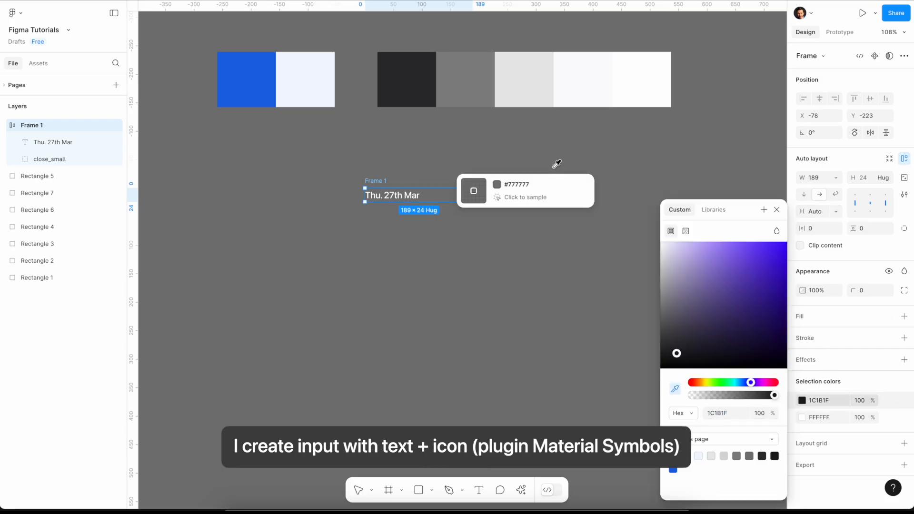
{"action": "left_click", "coordinate": [423, 81]}
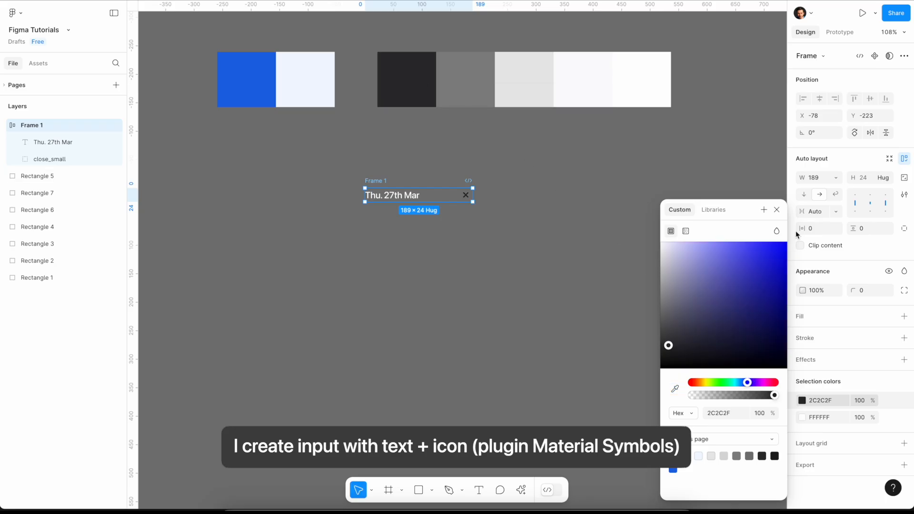
{"action": "left_click", "coordinate": [776, 210]}
- Copy the icon's 2C2C2F colour over the white colour of the "Thu. 27th Mar" text
{"action": "left_click", "coordinate": [830, 403]}
{"action": "key", "text": "ctrl+c"}
{"action": "left_click", "coordinate": [831, 417]}
{"action": "key", "text": "ctrl+v"}
{"action": "key", "text": "Return"}
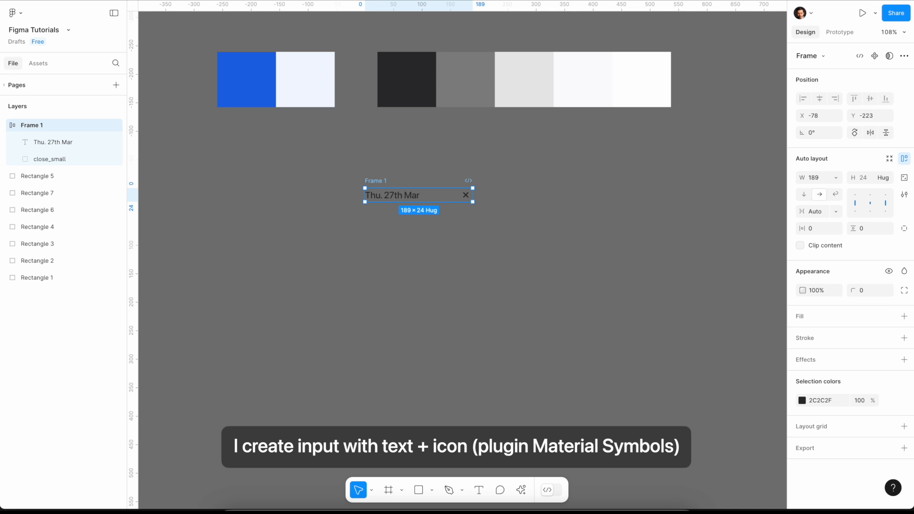
- Give the date input frame a fill of FAFAFC, sampled from the off-white palette swatch
{"action": "left_click", "coordinate": [904, 316]}
{"action": "left_click", "coordinate": [802, 335]}
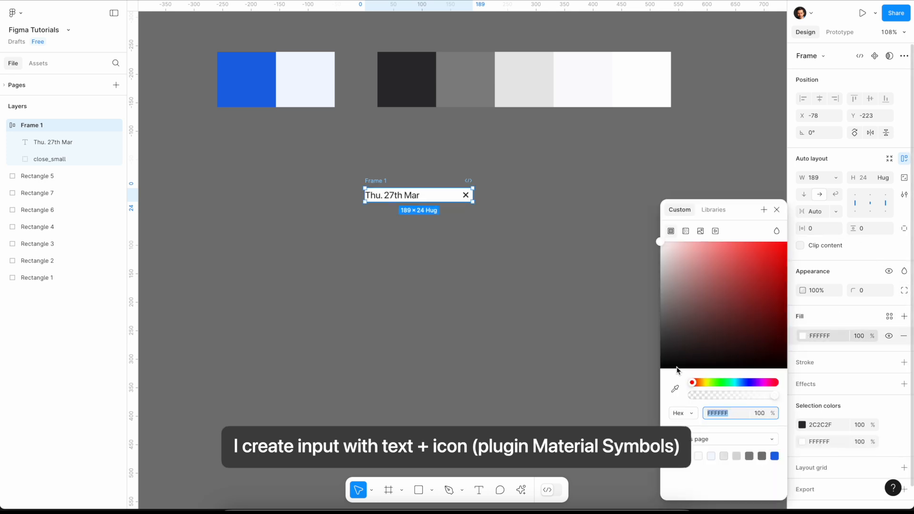
{"action": "left_click", "coordinate": [675, 389]}
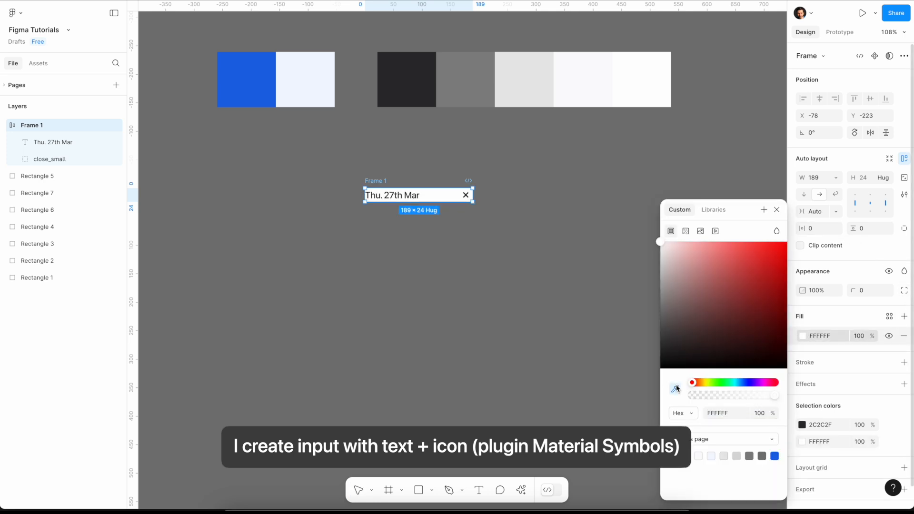
{"action": "left_click", "coordinate": [588, 84]}
{"action": "left_click", "coordinate": [776, 209]}
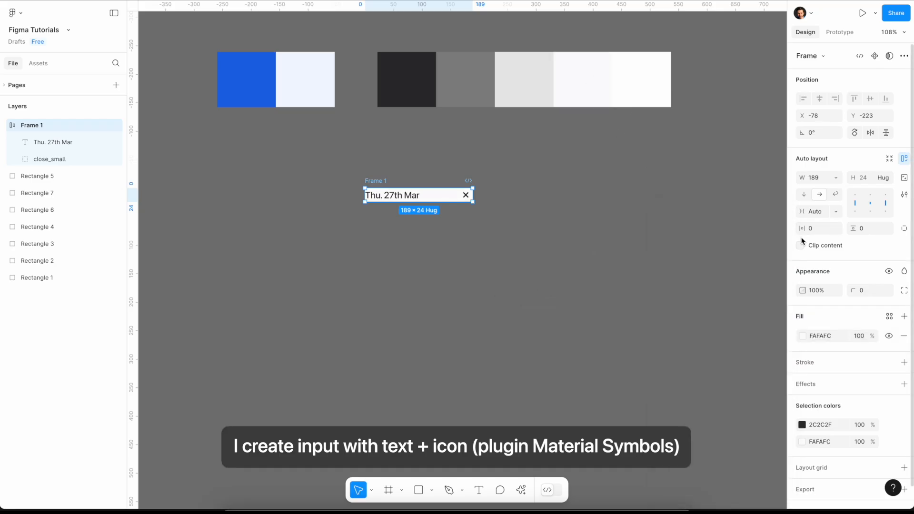
- Set the date input frame's horizontal and vertical padding to 16 and its corner radius to 8
{"action": "left_click", "coordinate": [872, 233]}
{"action": "key", "text": "Return"}
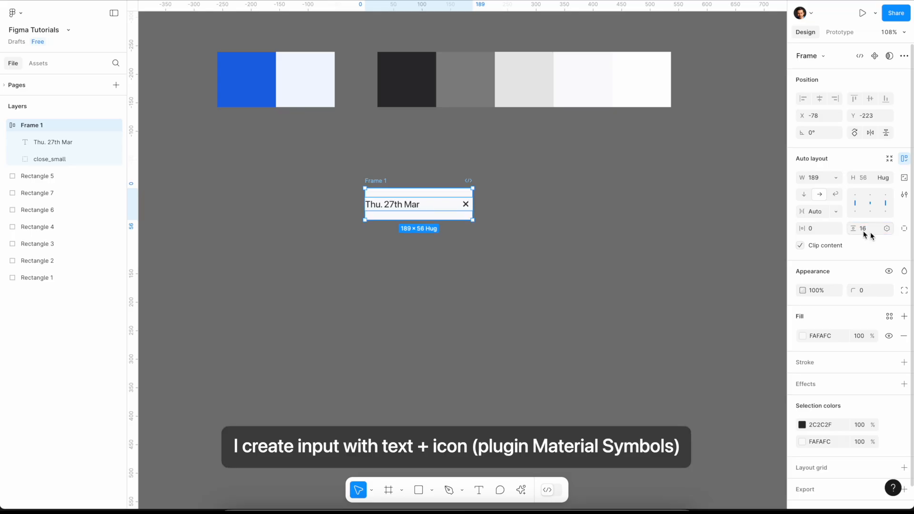
{"action": "left_click", "coordinate": [816, 228]}
{"action": "key", "text": "Return"}
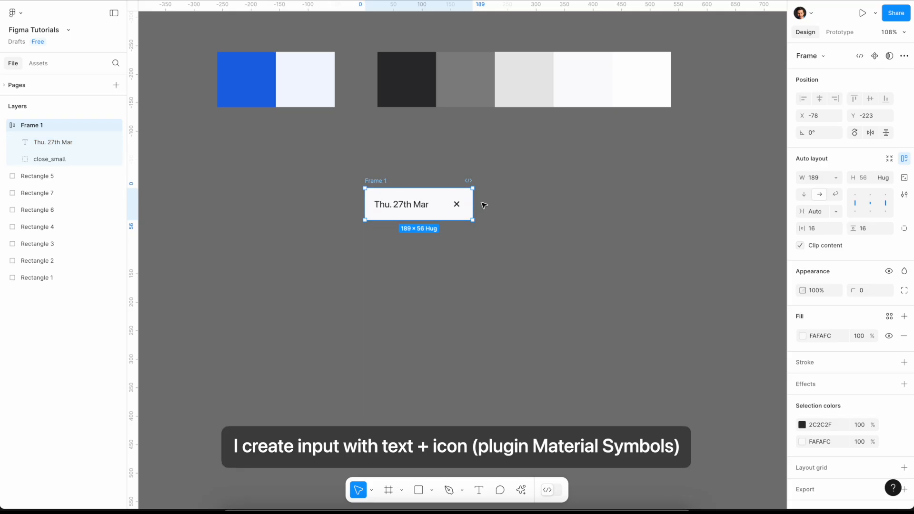
{"action": "left_click", "coordinate": [860, 290]}
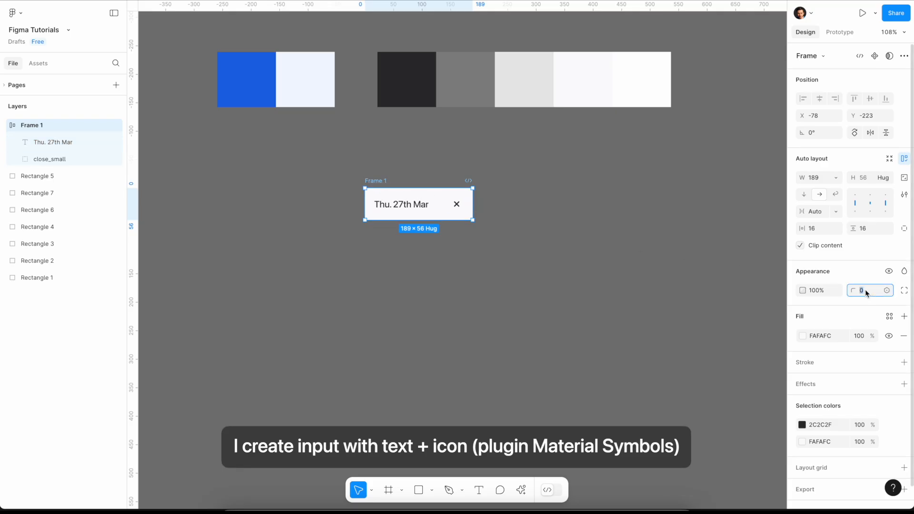
{"action": "type", "text": "8"}
{"action": "key", "text": "Return"}
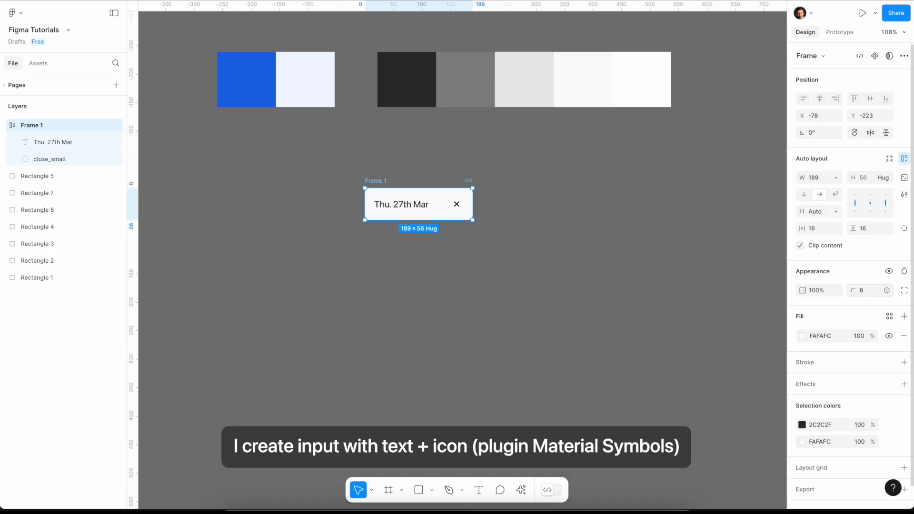
- Add an inside stroke of 1 to the date input frame, coloured E7E7E7 from the light grey swatch
{"action": "left_click", "coordinate": [904, 362]}
{"action": "left_click", "coordinate": [803, 382]}
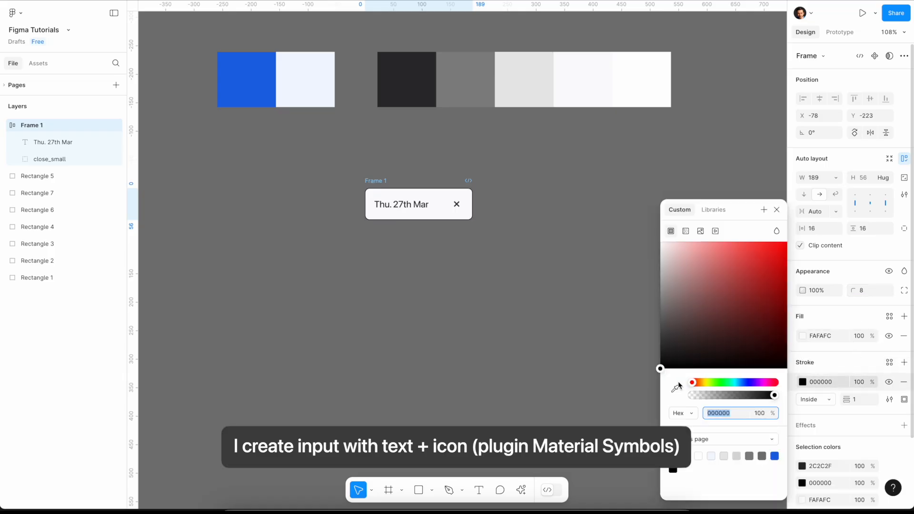
{"action": "left_click", "coordinate": [674, 388]}
{"action": "left_click", "coordinate": [536, 84]}
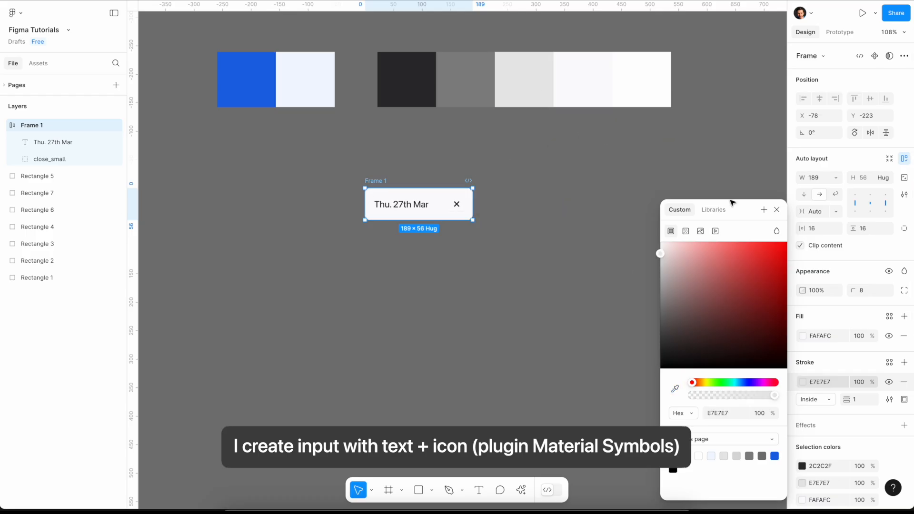
{"action": "left_click", "coordinate": [776, 210]}
{"action": "left_click", "coordinate": [545, 200]}
- Duplicate the date input to its right and change the copy's text to "Su. 30th Mar"
{"action": "left_click_drag", "start_coordinate": [376, 176], "coordinate": [507, 187]}
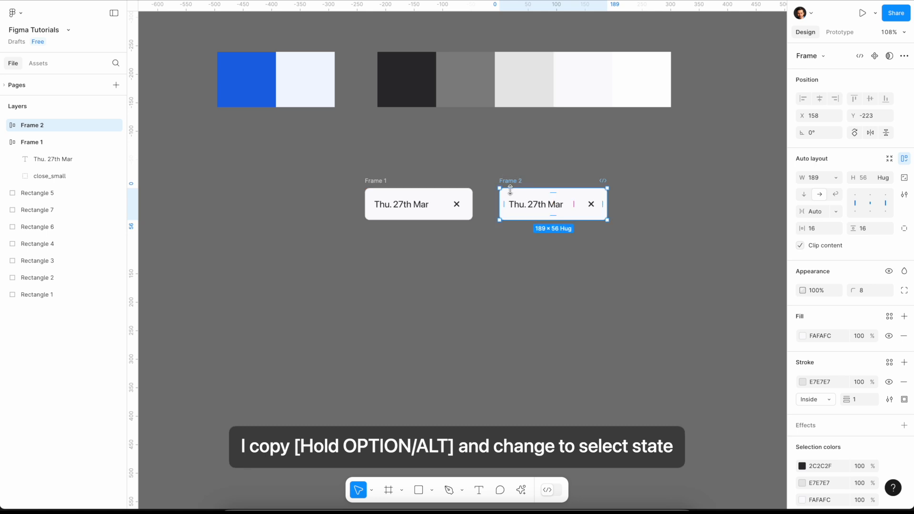
{"action": "double_click", "coordinate": [533, 204]}
{"action": "double_click", "coordinate": [528, 204]}
{"action": "key", "text": "BackSpace"}
{"action": "key", "text": "BackSpace"}
{"action": "key", "text": "BackSpace"}
{"action": "type", "text": "Su"}
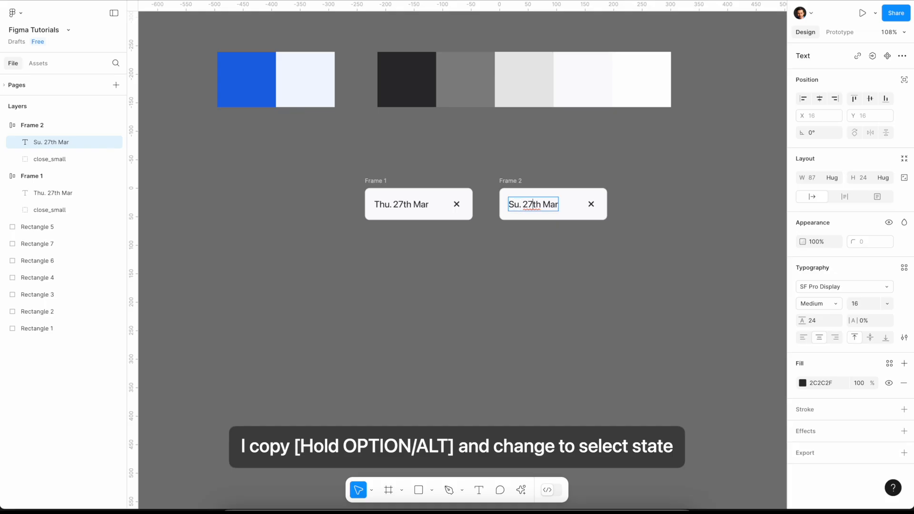
{"action": "key", "text": "Right"}
{"action": "key", "text": "Right"}
{"action": "key", "text": "Delete"}
{"action": "key", "text": "Delete"}
{"action": "type", "text": "30"}
{"action": "key", "text": "Escape"}
- Delete the close icon from the "Su. 30th Mar" input and set that frame's stroke colour to the sampled dark swatch 2C2C2F
{"action": "left_click", "coordinate": [587, 209]}
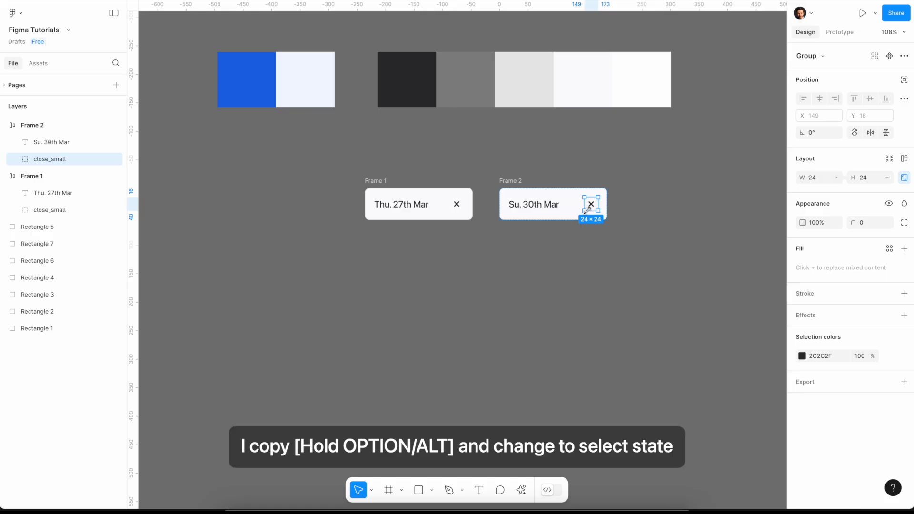
{"action": "key", "text": "Delete"}
{"action": "left_click", "coordinate": [525, 181]}
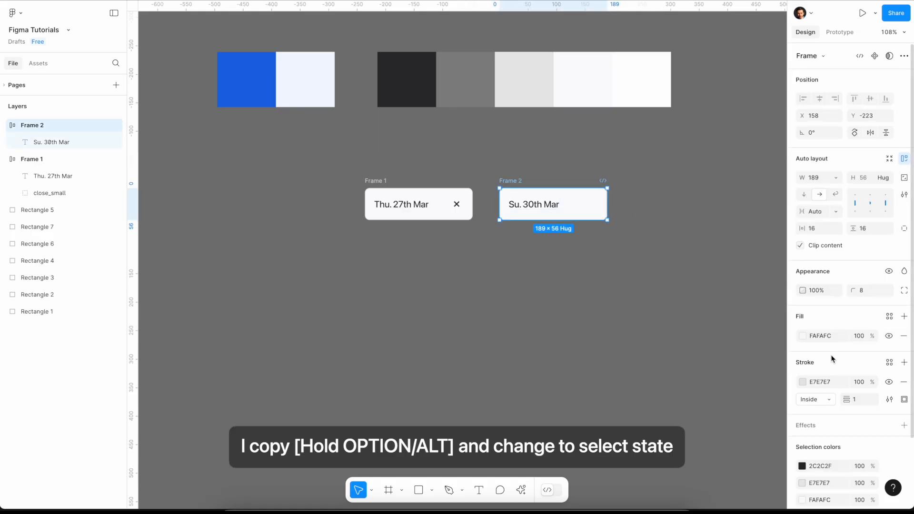
{"action": "left_click", "coordinate": [804, 383]}
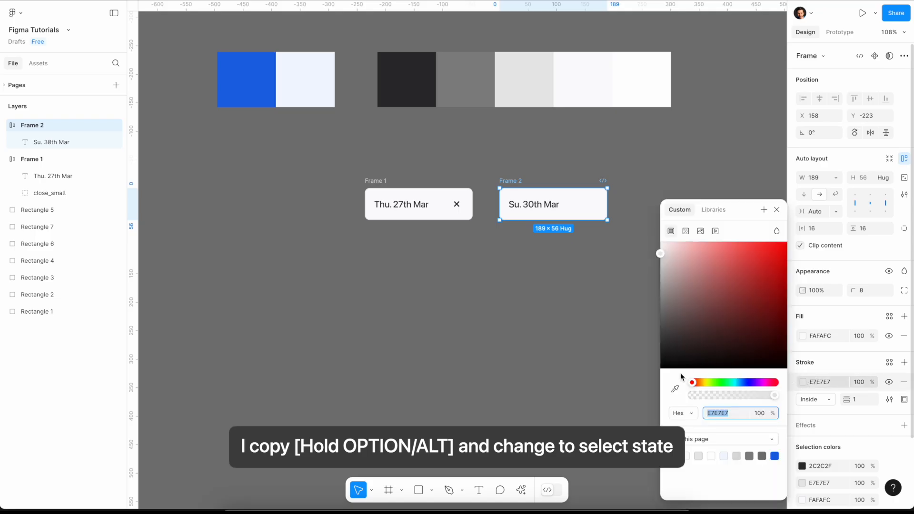
{"action": "left_click", "coordinate": [675, 389]}
{"action": "left_click", "coordinate": [412, 87]}
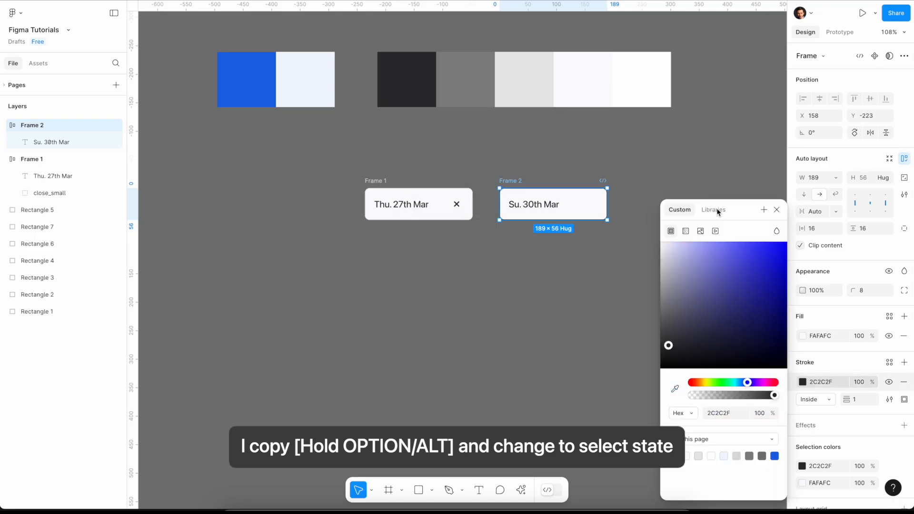
{"action": "left_click", "coordinate": [678, 215]}
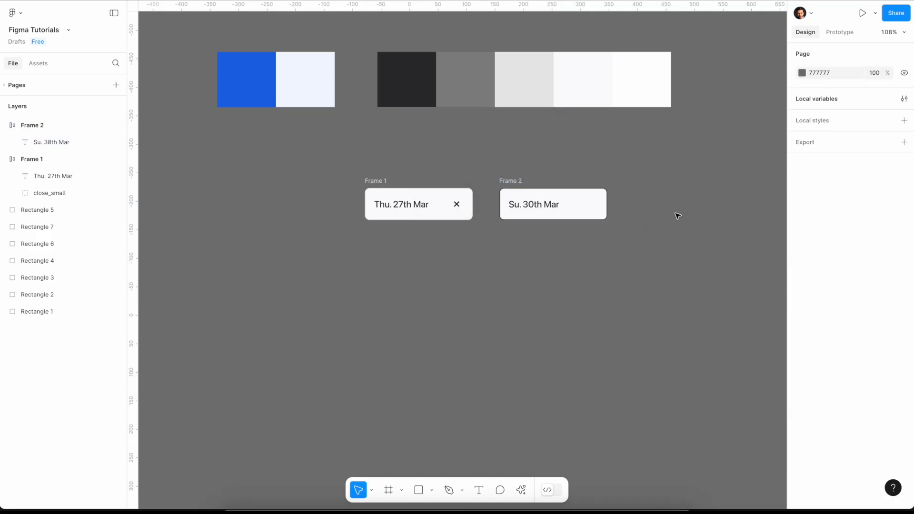
- Set the stroke weight of both date input frames to 2
{"action": "left_click", "coordinate": [367, 182]}
{"action": "left_click", "coordinate": [500, 181], "text": "shift"}
{"action": "left_click", "coordinate": [858, 416]}
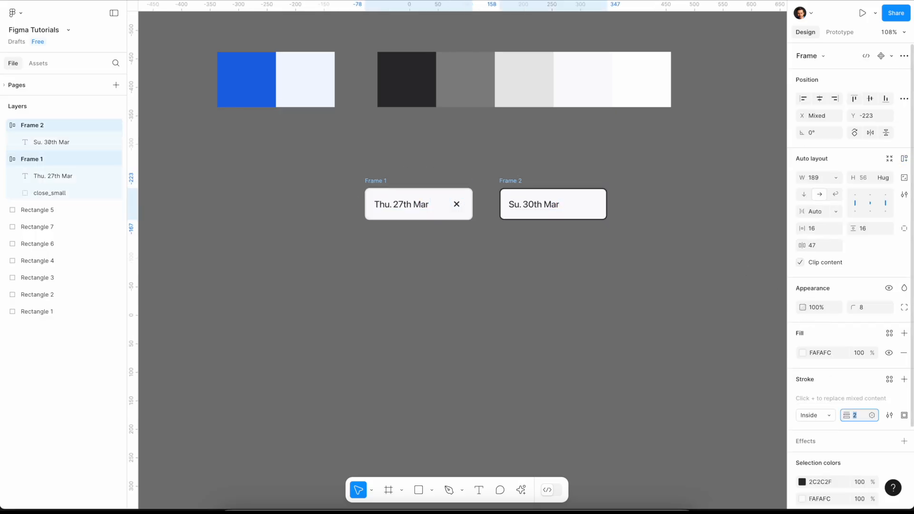
{"action": "left_click", "coordinate": [655, 298]}
- Draw a frame below the first date input, size it to 44 × 44 and shift it closer under the input's left edge
{"action": "key", "text": "f"}
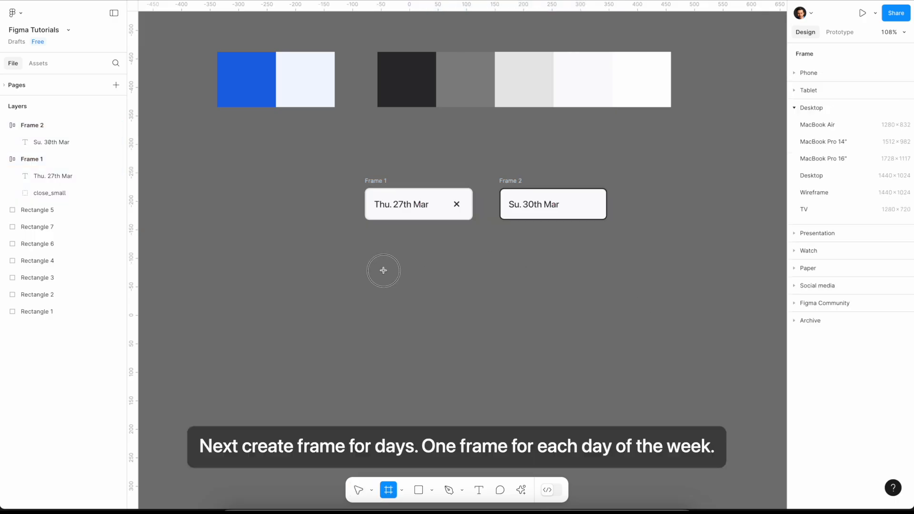
{"action": "left_click_drag", "start_coordinate": [377, 257], "coordinate": [399, 276]}
{"action": "left_click", "coordinate": [813, 178]}
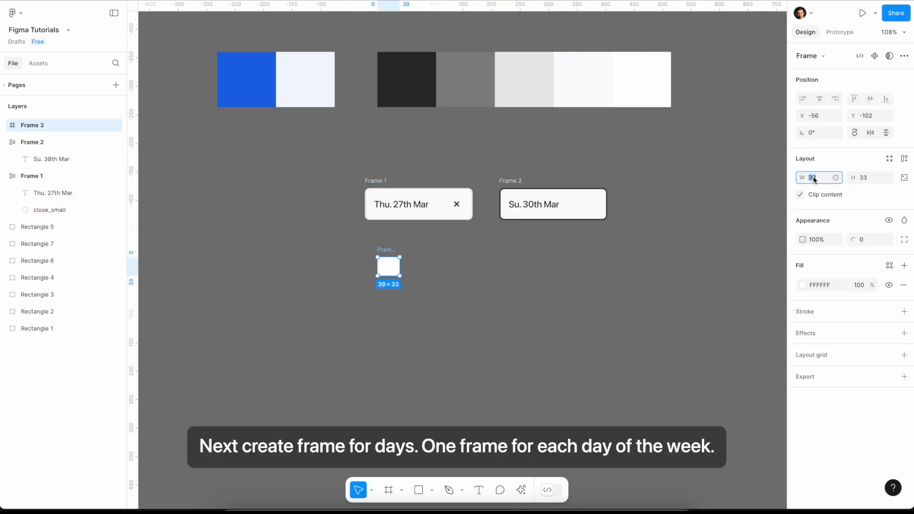
{"action": "type", "text": "44"}
{"action": "left_click", "coordinate": [866, 180]}
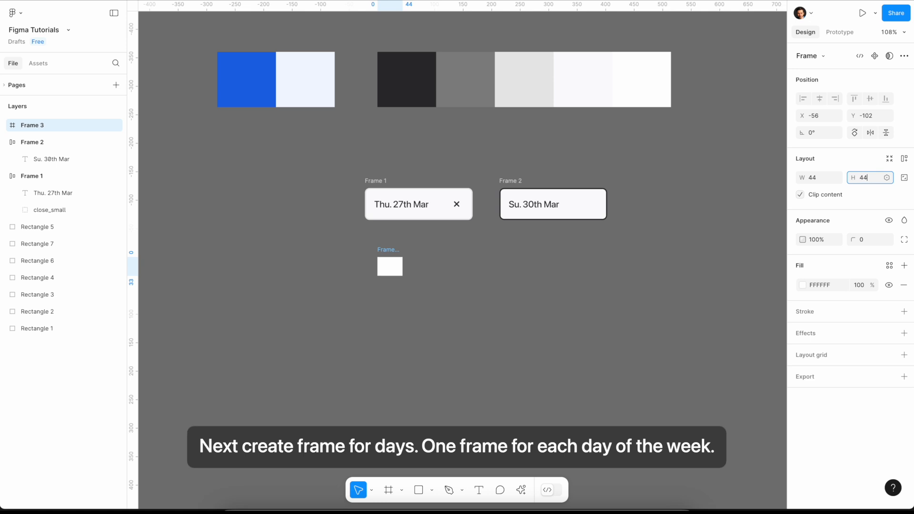
{"action": "key", "text": "Return"}
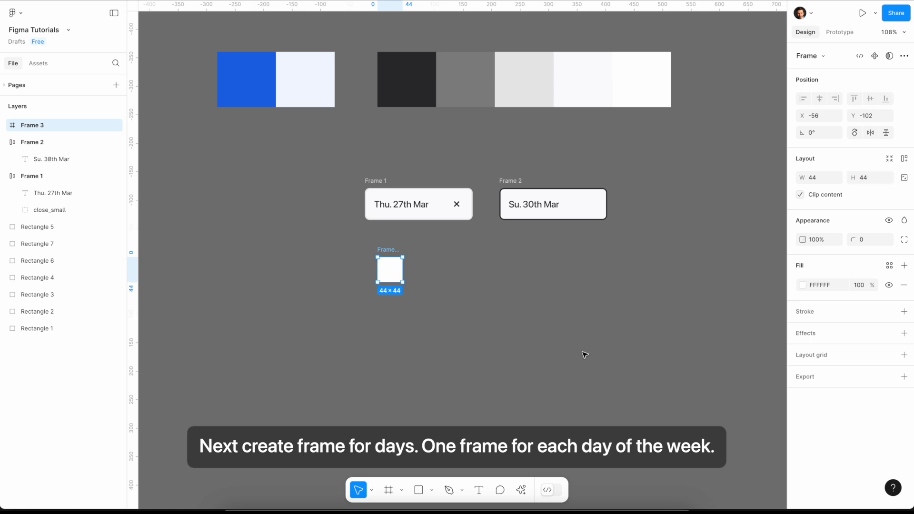
{"action": "left_click_drag", "start_coordinate": [395, 252], "coordinate": [385, 263]}
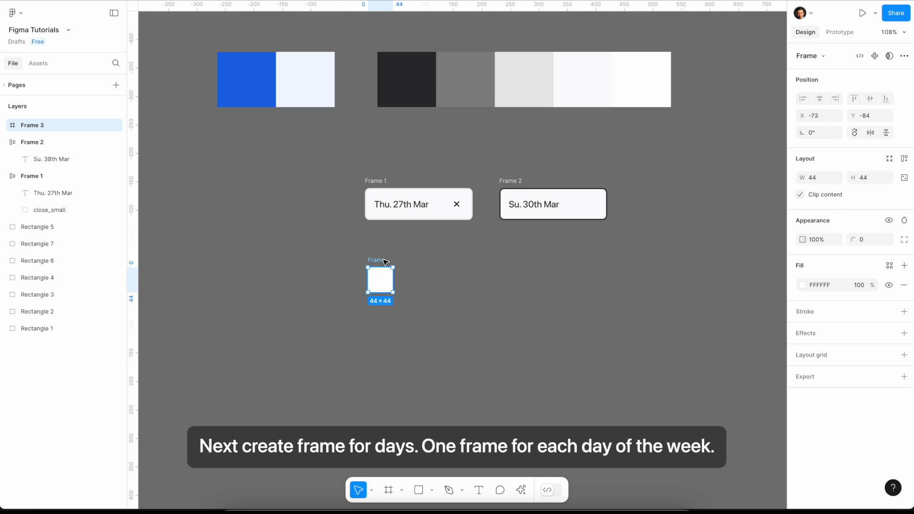
- Add the letter "M" to the 44 × 44 frame, centre it and set both its constraints to Center
{"action": "key", "text": "t"}
{"action": "left_click", "coordinate": [382, 277]}
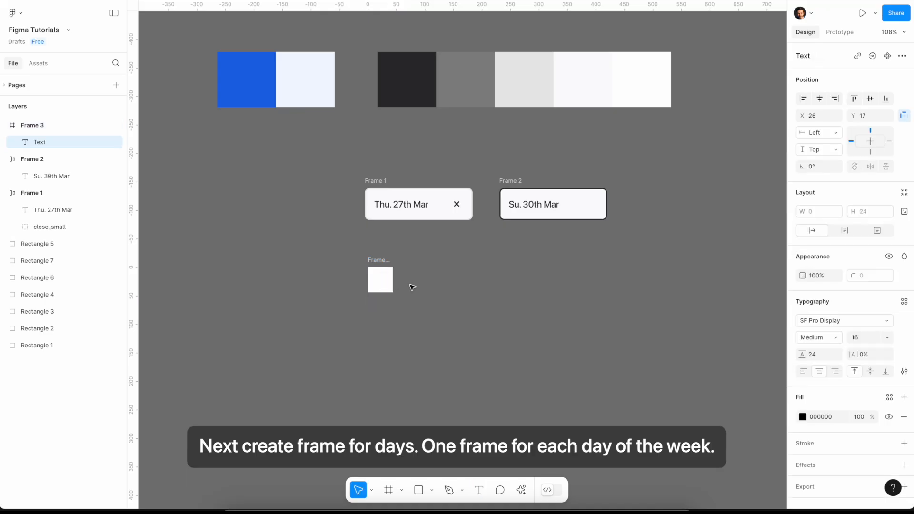
{"action": "type", "text": "M"}
{"action": "key", "text": "Escape"}
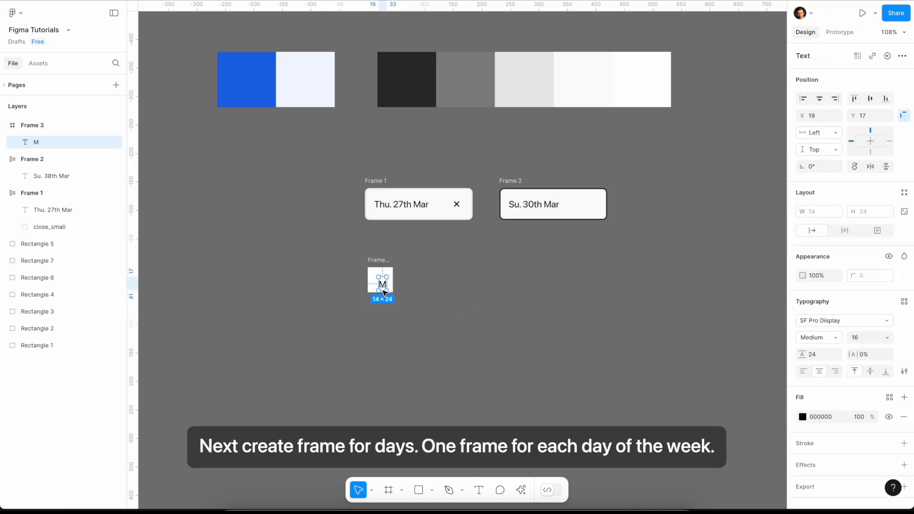
{"action": "left_click_drag", "start_coordinate": [382, 289], "coordinate": [379, 284]}
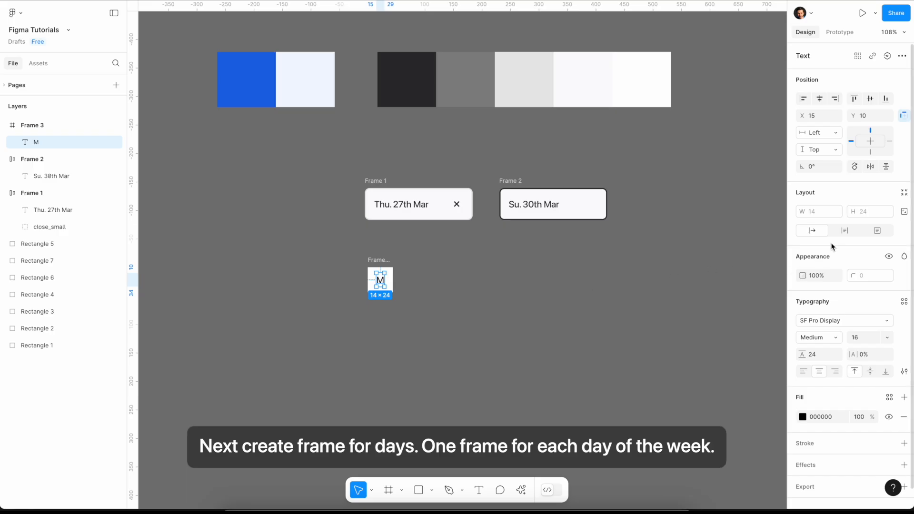
{"action": "left_click", "coordinate": [873, 142]}
{"action": "left_click", "coordinate": [872, 141]}
- Set the letter "M" fill colour to 858585 by sampling the mid-grey palette swatch
{"action": "left_click", "coordinate": [803, 417]}
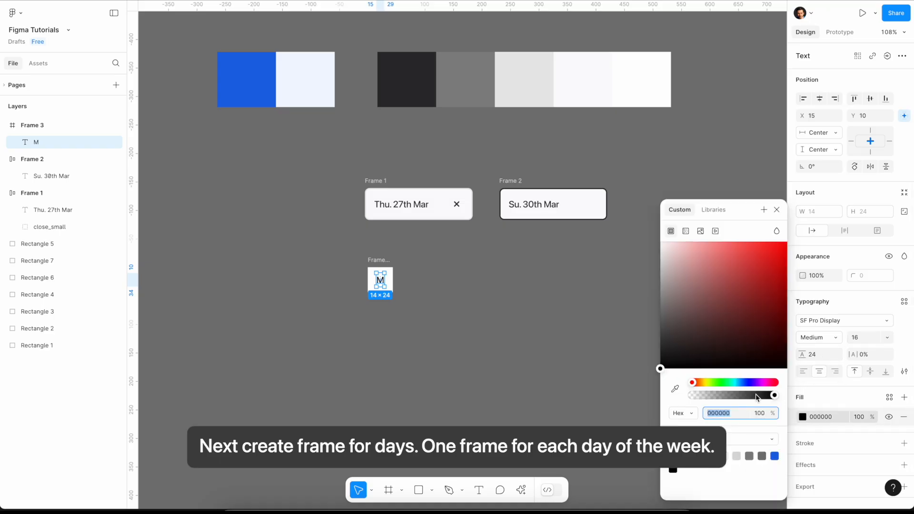
{"action": "left_click", "coordinate": [676, 389]}
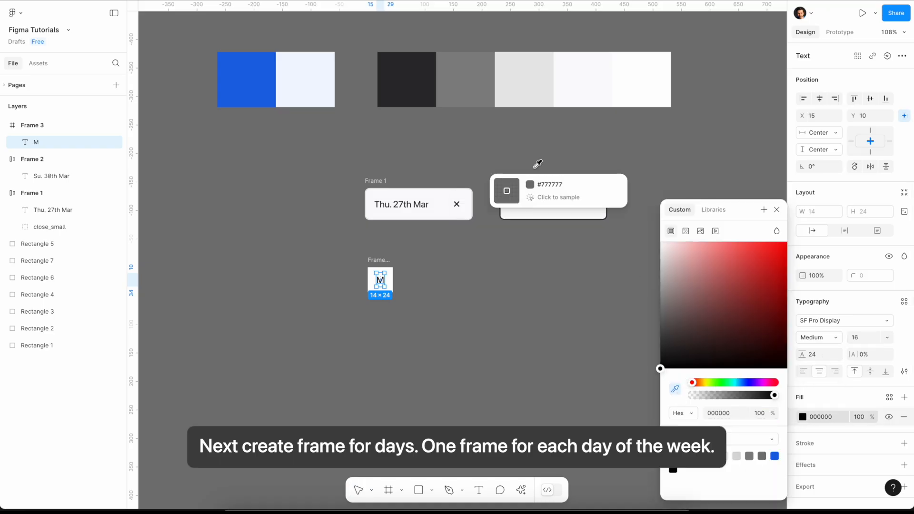
{"action": "left_click", "coordinate": [456, 85]}
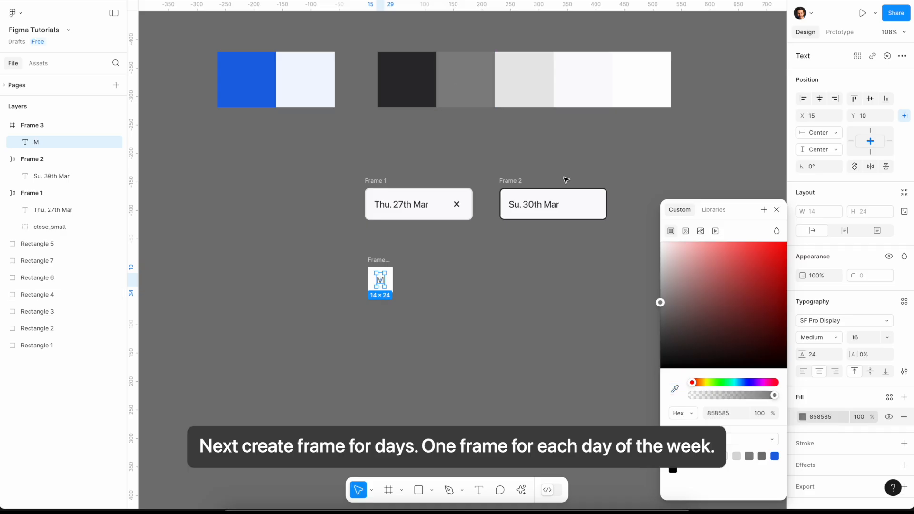
{"action": "left_click", "coordinate": [776, 209]}
{"action": "left_click", "coordinate": [601, 275]}
- Duplicate the "M" frame into an adjoining row of seven and relabel the copies T, W, T, F, S and Su
{"action": "left_click_drag", "start_coordinate": [380, 261], "coordinate": [529, 266]}
{"action": "left_click", "coordinate": [589, 321]}
{"action": "double_click", "coordinate": [405, 280]}
{"action": "type", "text": "T"}
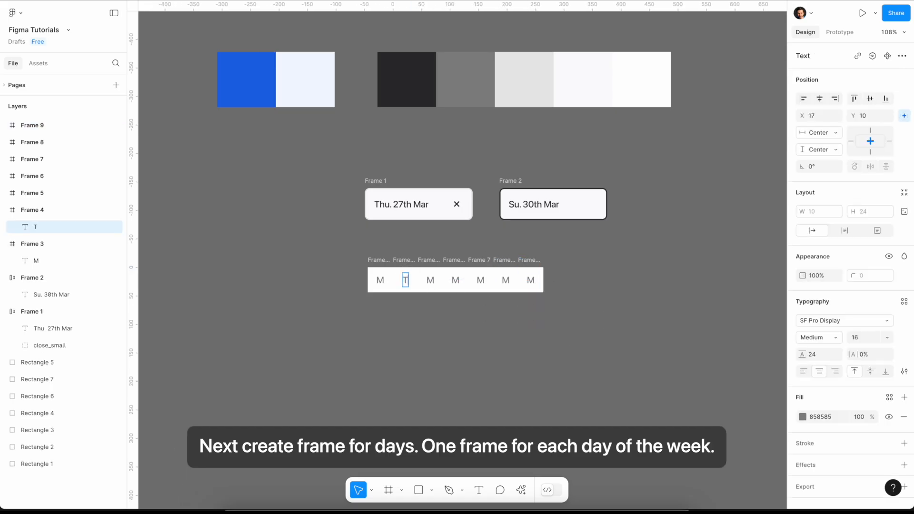
{"action": "double_click", "coordinate": [430, 280]}
{"action": "type", "text": "W"}
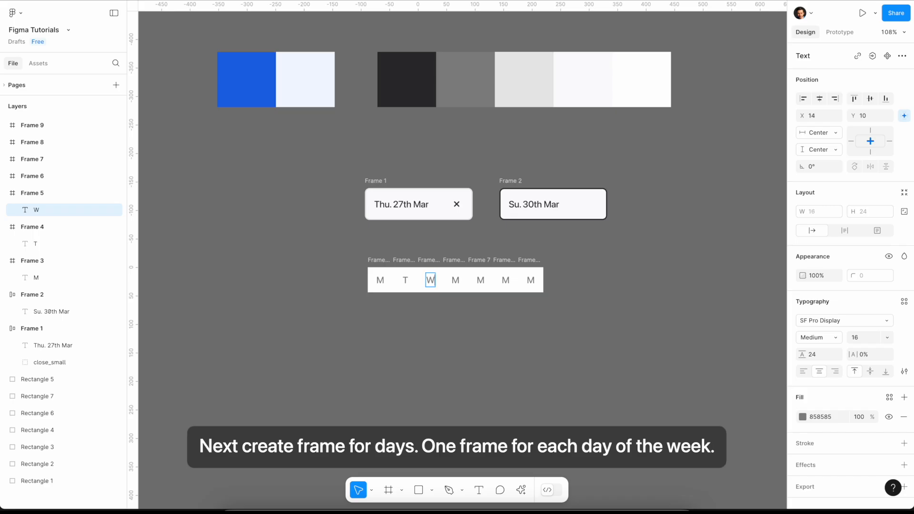
{"action": "double_click", "coordinate": [456, 280]}
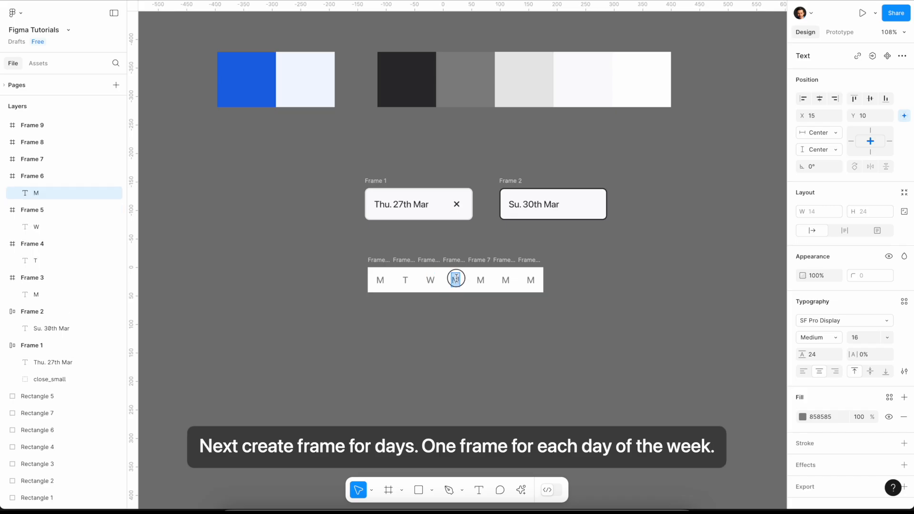
{"action": "type", "text": "T"}
{"action": "double_click", "coordinate": [481, 280]}
{"action": "type", "text": "F"}
{"action": "double_click", "coordinate": [506, 280]}
{"action": "type", "text": "S"}
{"action": "double_click", "coordinate": [531, 280]}
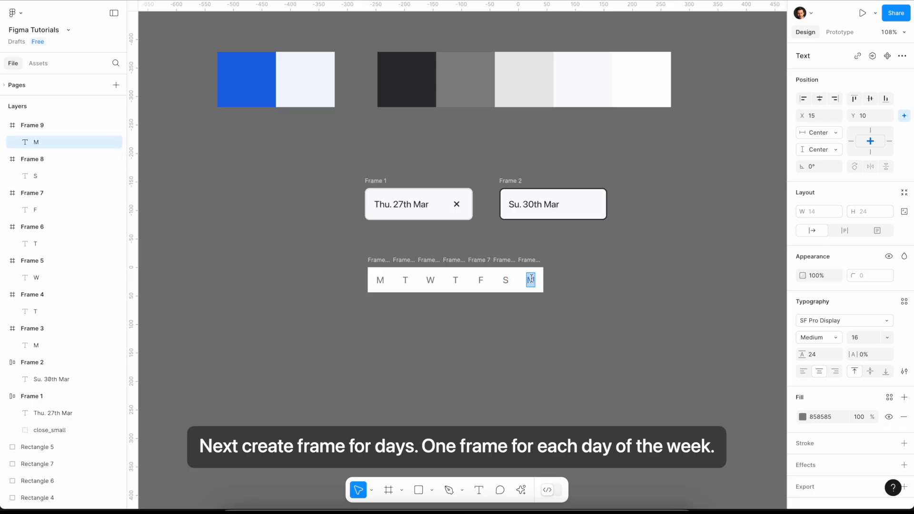
{"action": "type", "text": "Su"}
- Wrap the seven day frames in a horizontal auto layout row and move it up closer to the date inputs
{"action": "left_click_drag", "start_coordinate": [342, 249], "coordinate": [590, 325]}
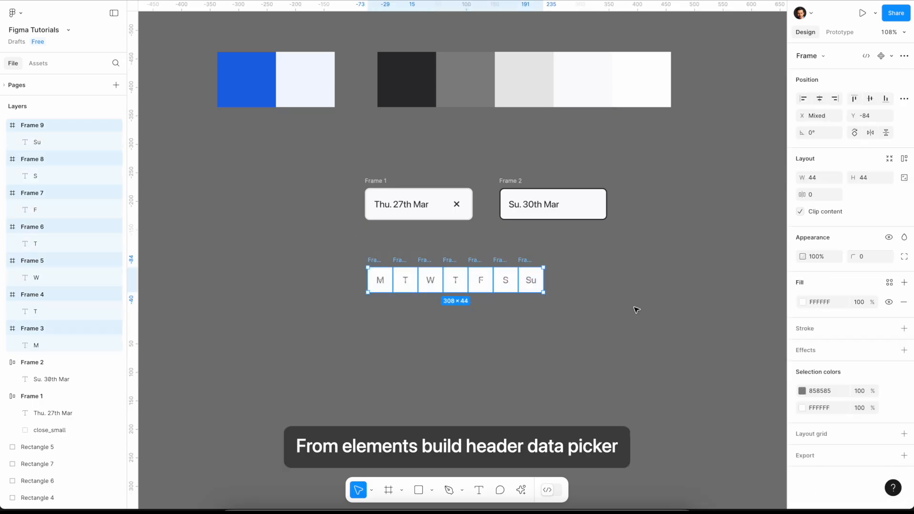
{"action": "left_click", "coordinate": [903, 159]}
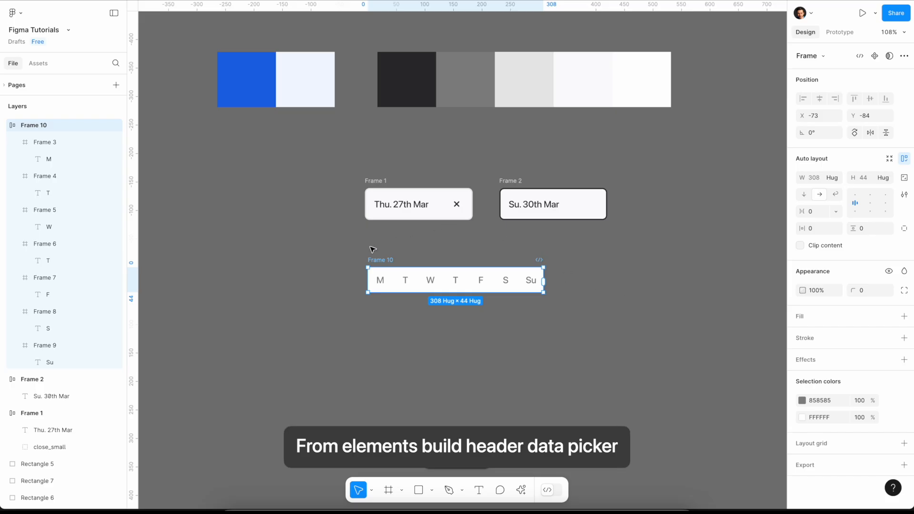
{"action": "left_click_drag", "start_coordinate": [382, 259], "coordinate": [381, 240]}
- Wrap both date inputs and the day row in one auto layout frame and set each input's width to Fill container
{"action": "left_click_drag", "start_coordinate": [338, 159], "coordinate": [644, 319]}
{"action": "left_click", "coordinate": [904, 158]}
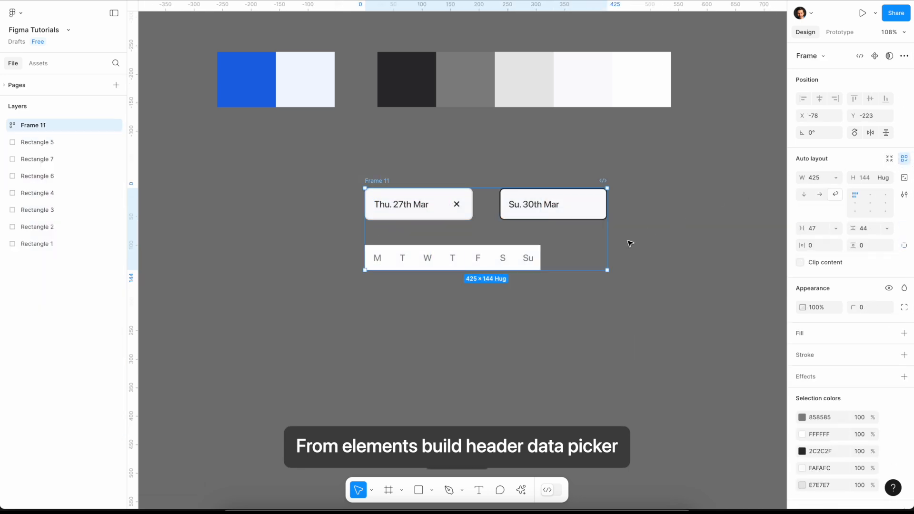
{"action": "left_click", "coordinate": [452, 208]}
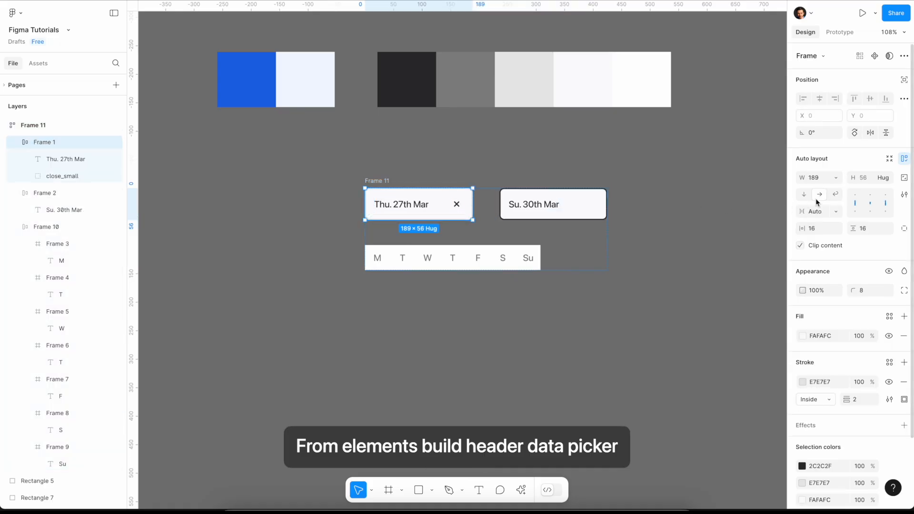
{"action": "left_click", "coordinate": [835, 179]}
{"action": "left_click", "coordinate": [823, 202]}
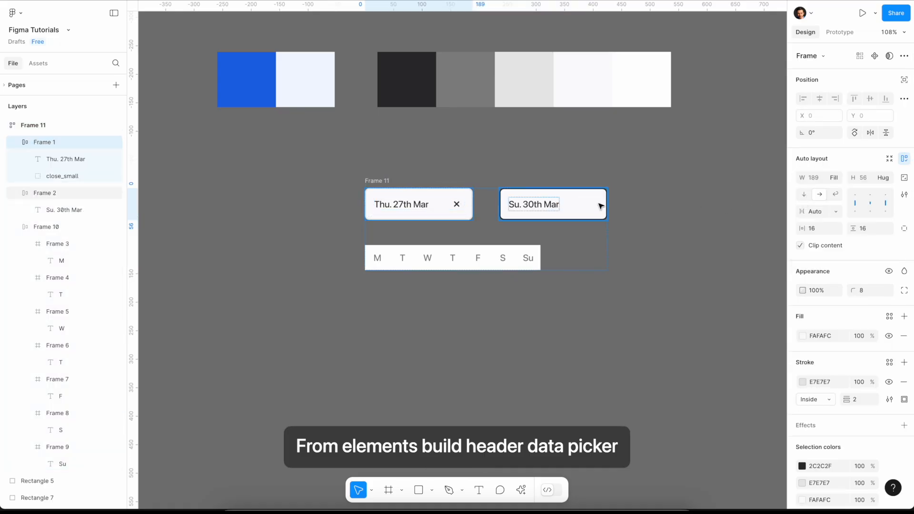
{"action": "left_click", "coordinate": [595, 206]}
{"action": "left_click", "coordinate": [836, 178]}
{"action": "left_click", "coordinate": [823, 203]}
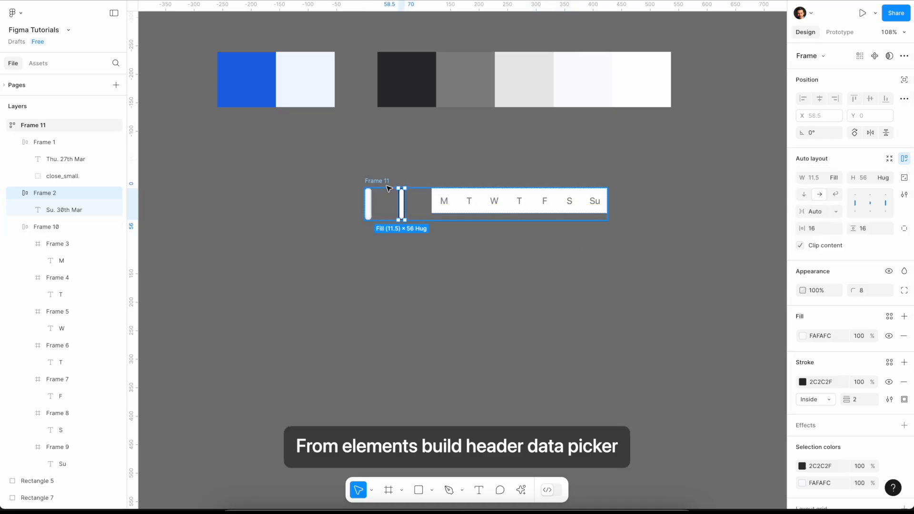
- Group the two date inputs in their own auto layout and set the outer frame's direction to vertical
{"action": "left_click", "coordinate": [373, 206], "text": "shift"}
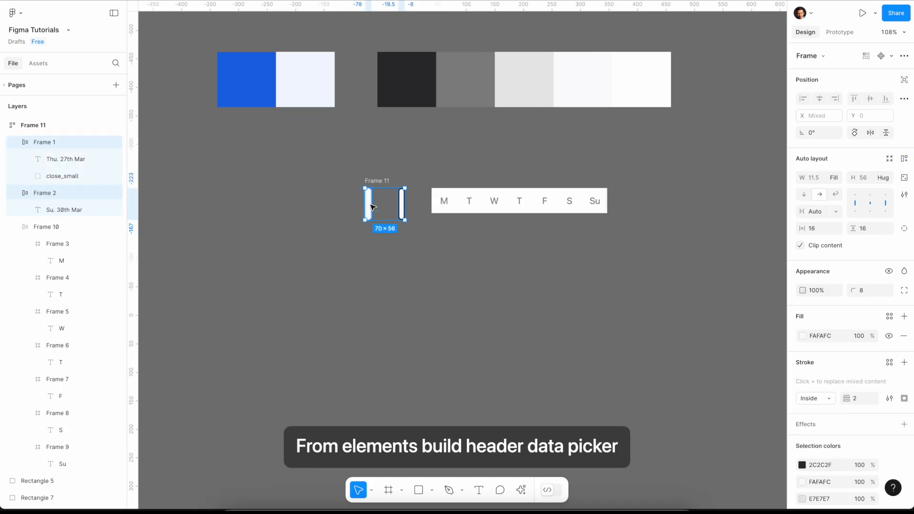
{"action": "left_click", "coordinate": [905, 160]}
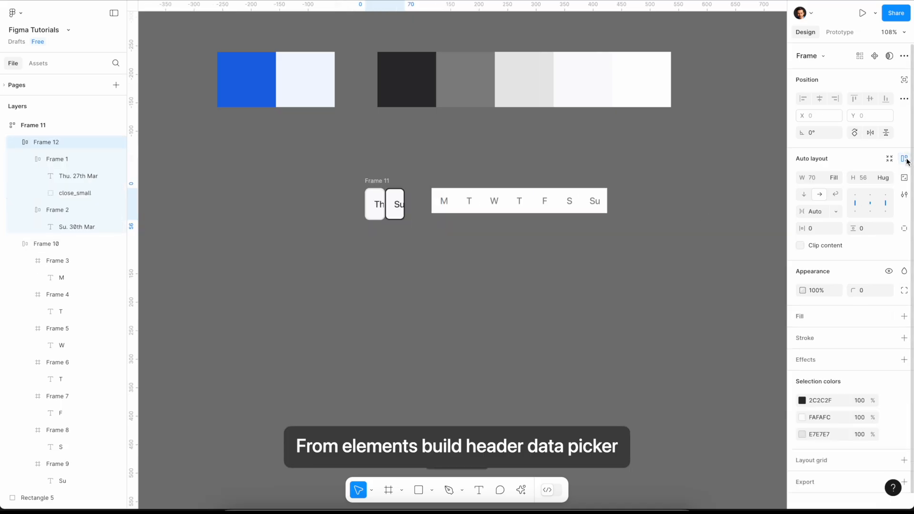
{"action": "left_click", "coordinate": [379, 179]}
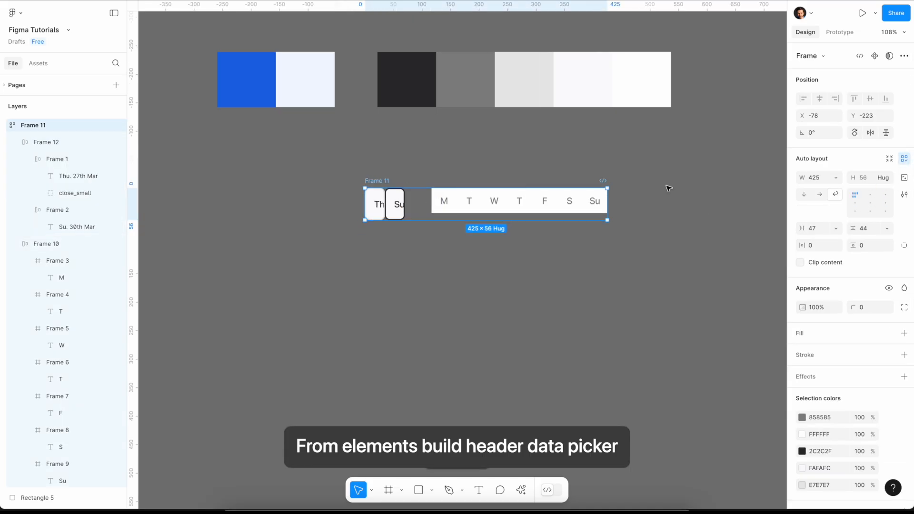
{"action": "left_click", "coordinate": [803, 194]}
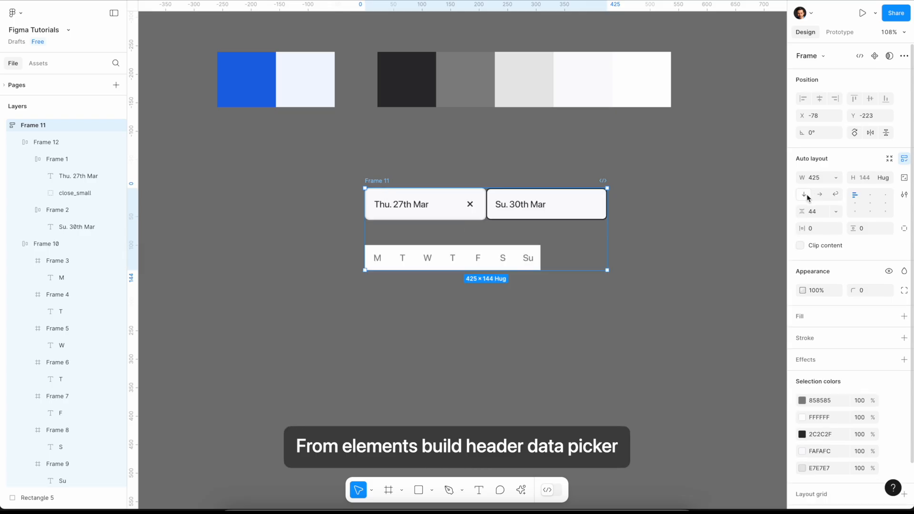
- Set the gap between the two date inputs to 16 and the outer frame's vertical gap to 16
{"action": "left_click", "coordinate": [514, 204]}
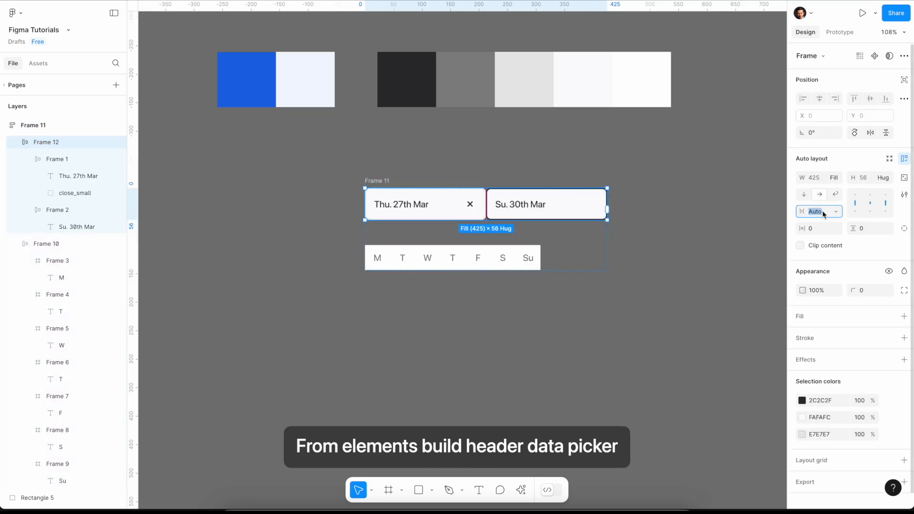
{"action": "type", "text": "16"}
{"action": "key", "text": "Return"}
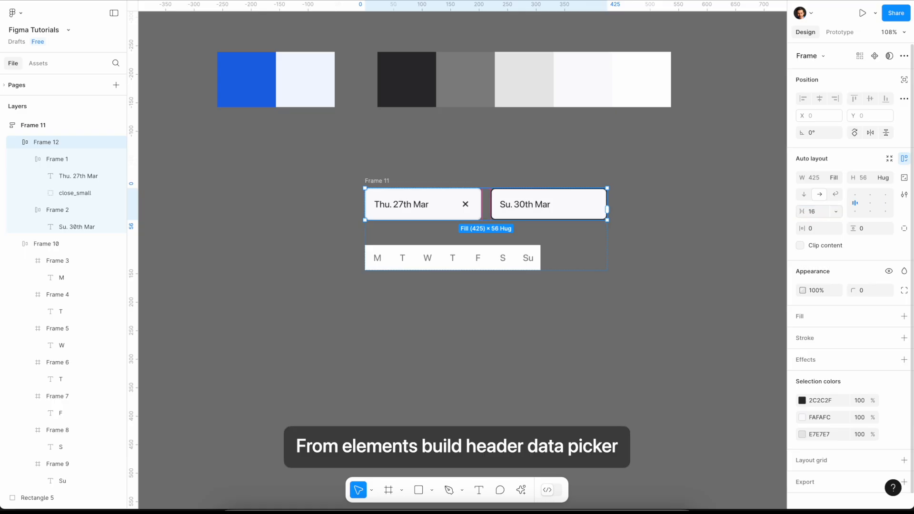
{"action": "left_click", "coordinate": [381, 180]}
{"action": "left_click", "coordinate": [823, 212]}
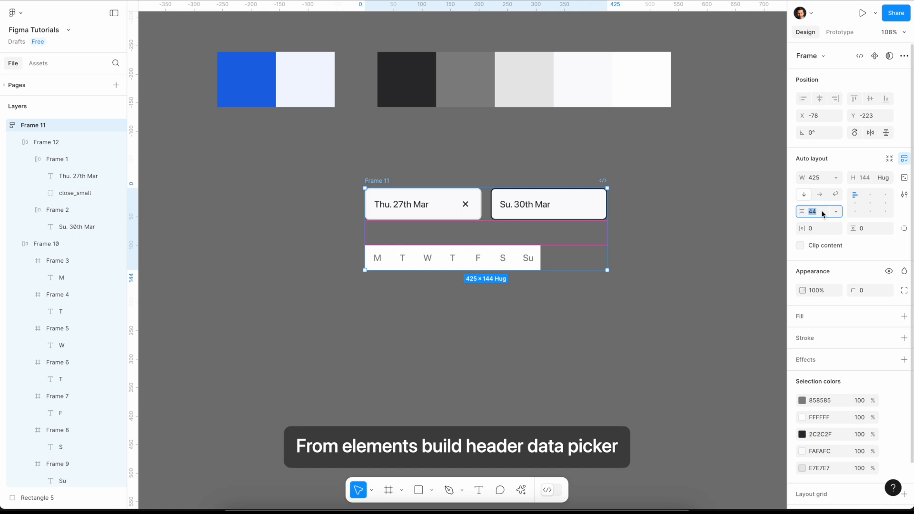
{"action": "type", "text": "16"}
{"action": "key", "text": "Return"}
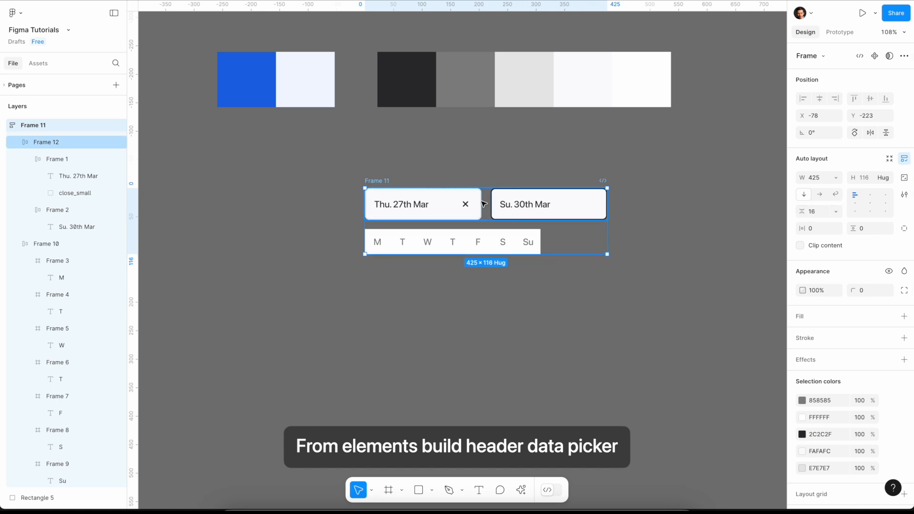
- Give the date input row a horizontal padding of 16 and narrow the outer frame to a width of 414
{"action": "left_click", "coordinate": [468, 208]}
{"action": "left_click", "coordinate": [818, 232]}
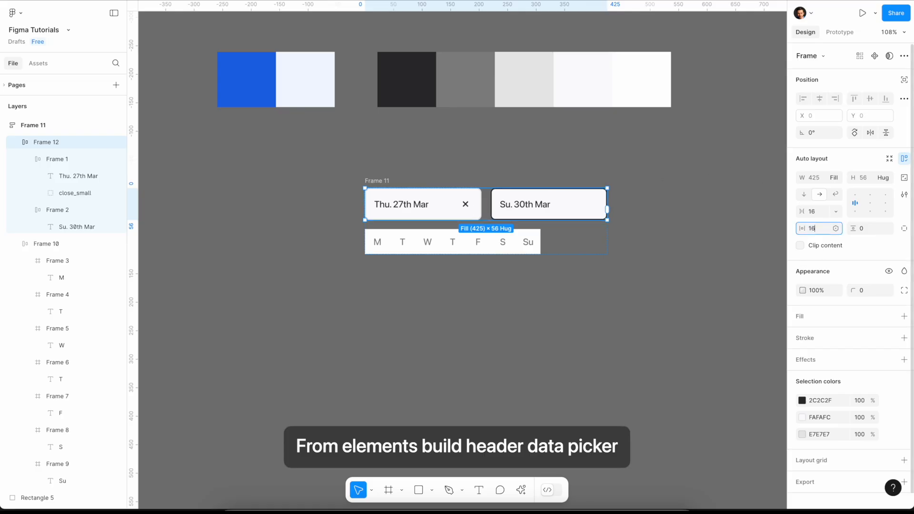
{"action": "type", "text": "16"}
{"action": "key", "text": "Return"}
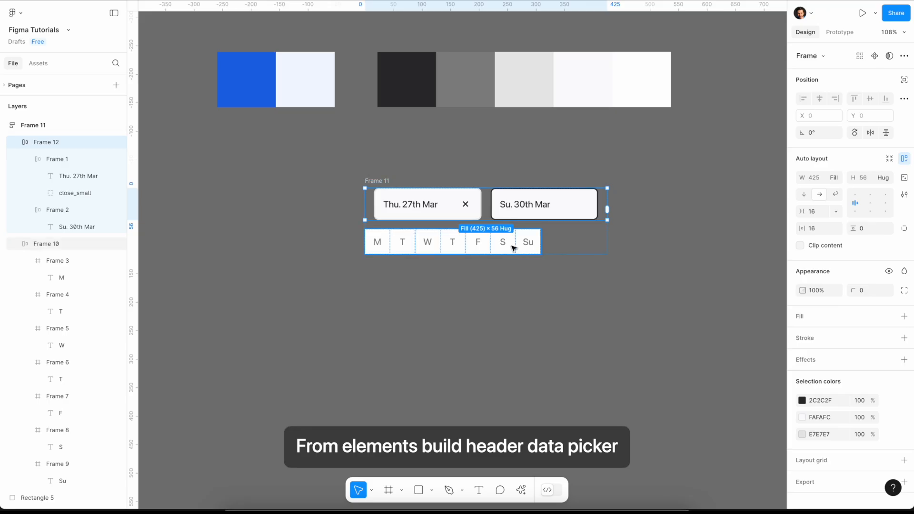
{"action": "left_click_drag", "start_coordinate": [607, 214], "coordinate": [601, 214]}
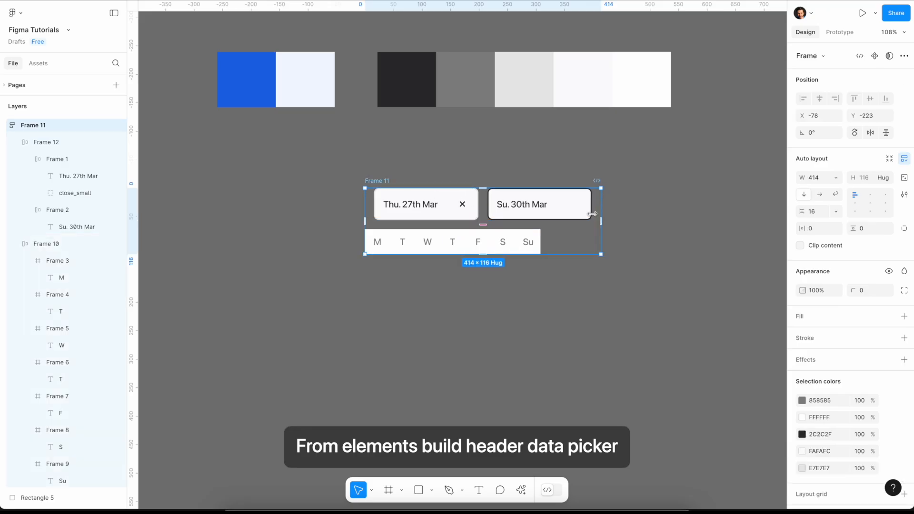
- Set the day row's spacing to Auto and its width to Fill container
{"action": "left_click", "coordinate": [483, 237]}
{"action": "double_click", "coordinate": [857, 206]}
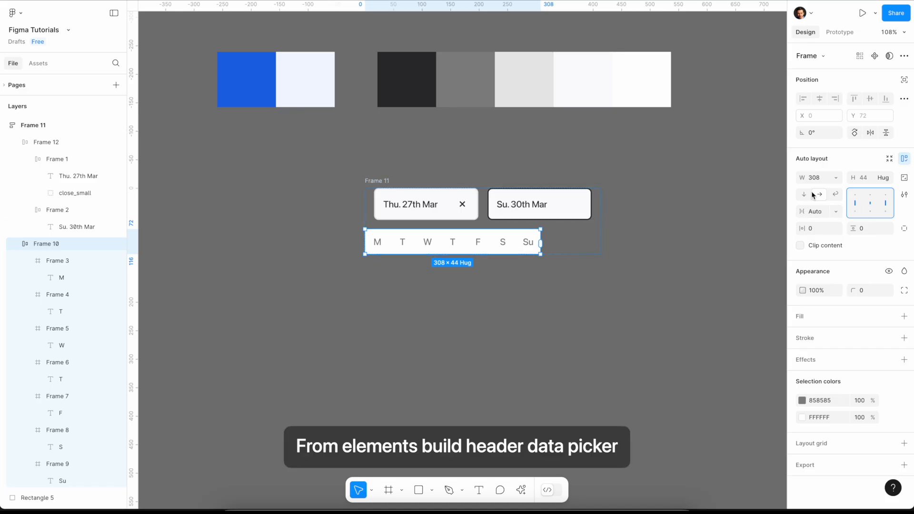
{"action": "left_click", "coordinate": [829, 181]}
{"action": "left_click", "coordinate": [839, 203]}
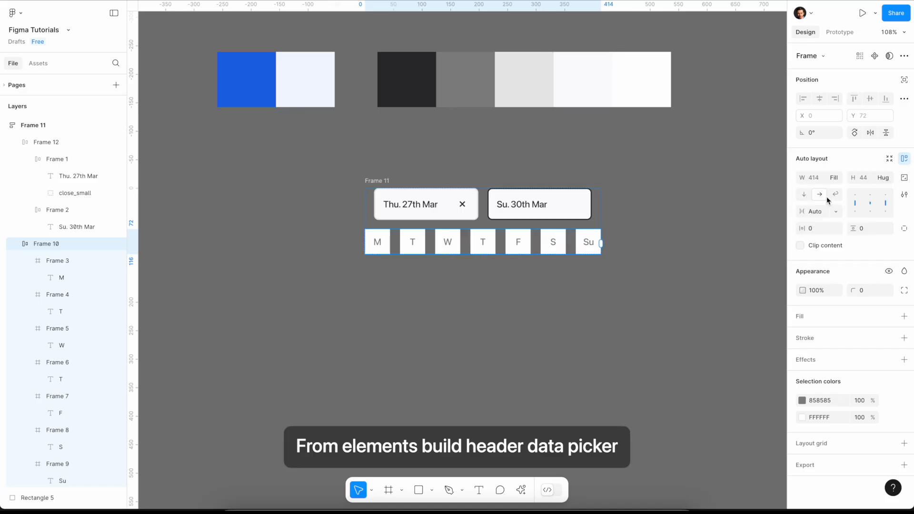
- Add a white FFFFFF fill to the outer frame and set its top padding to 16
{"action": "left_click", "coordinate": [372, 181]}
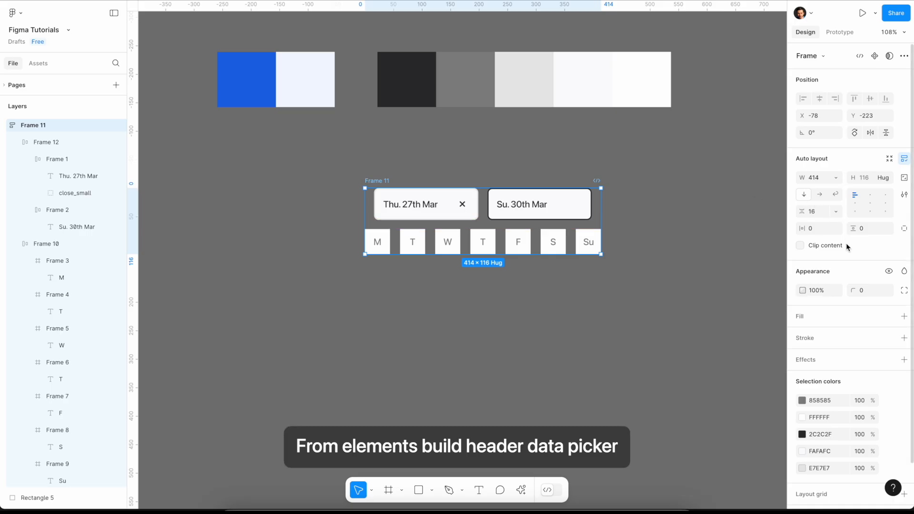
{"action": "left_click", "coordinate": [903, 316]}
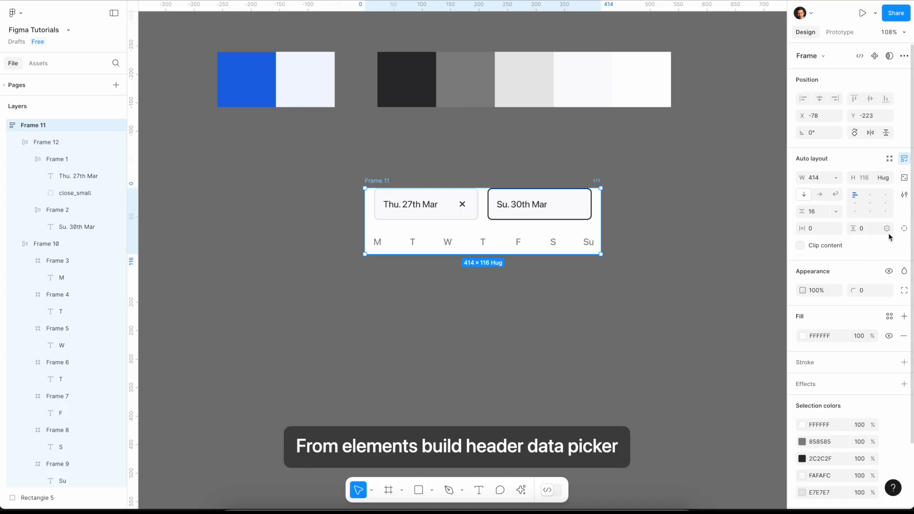
{"action": "left_click", "coordinate": [904, 228]}
{"action": "left_click", "coordinate": [865, 230]}
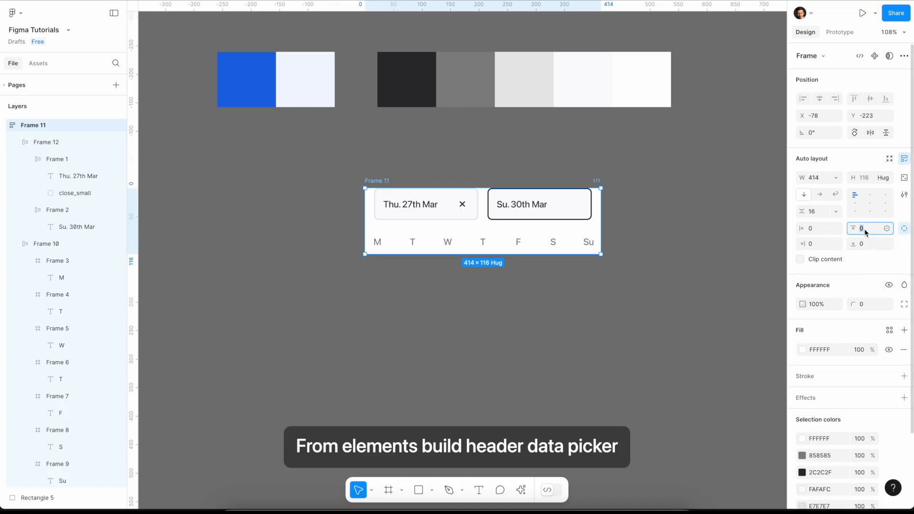
{"action": "key", "text": "Return"}
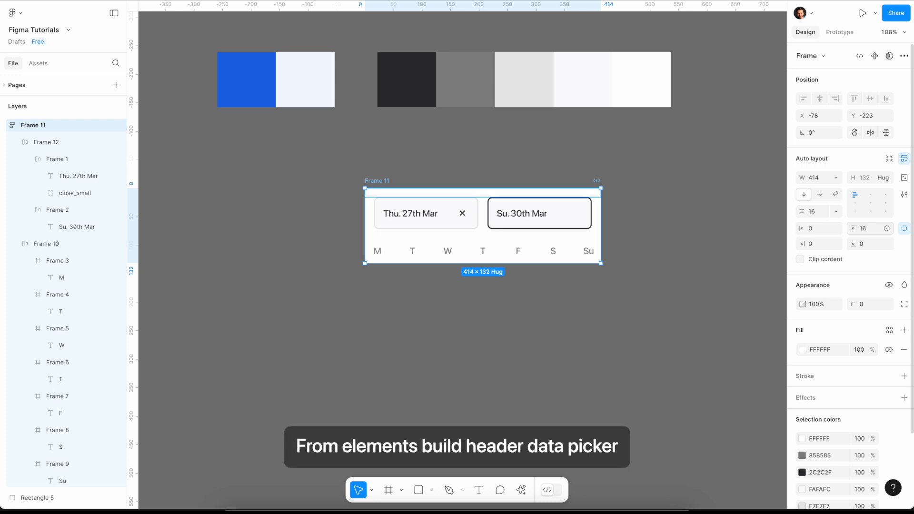
- Round the outer frame's corners with radius 12, set both bottom corners to 0 and deselect the frame
{"action": "left_click", "coordinate": [867, 306]}
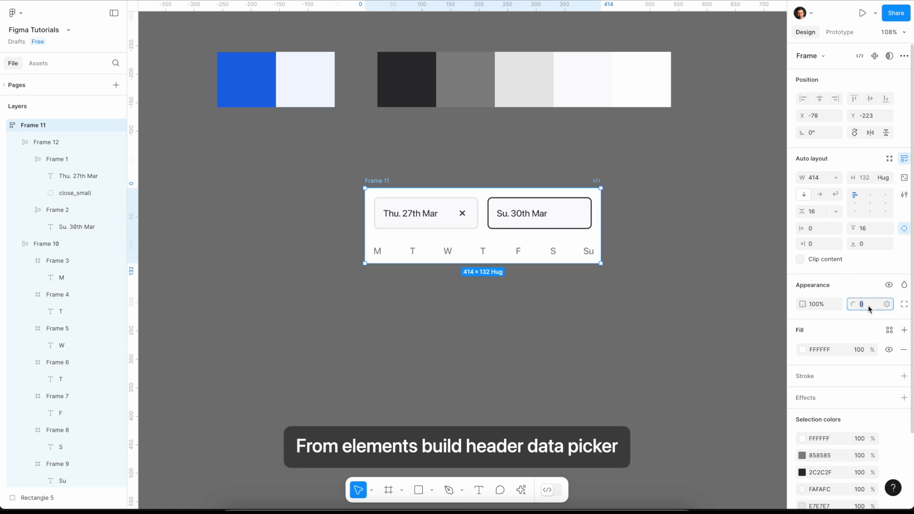
{"action": "type", "text": "12"}
{"action": "key", "text": "Return"}
{"action": "left_click", "coordinate": [903, 305]}
{"action": "left_click", "coordinate": [693, 348]}
{"action": "type", "text": "0"}
{"action": "left_click", "coordinate": [752, 353]}
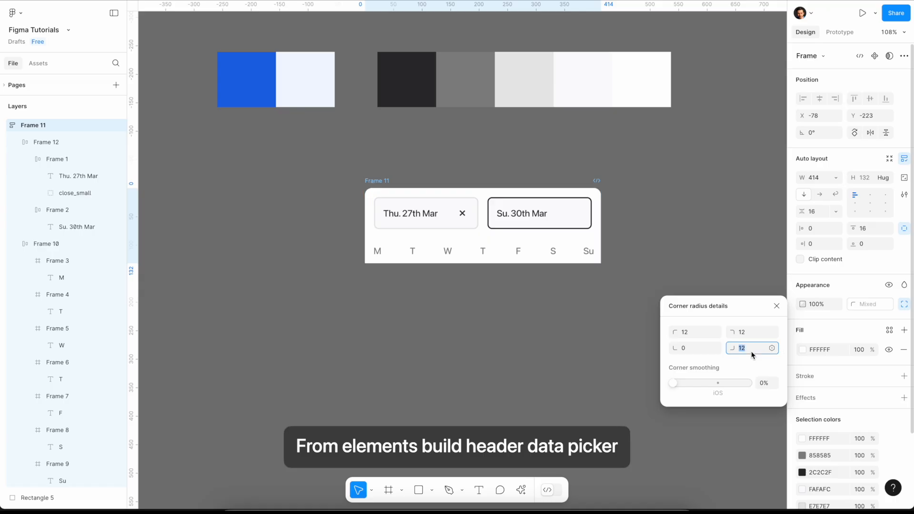
{"action": "type", "text": "0"}
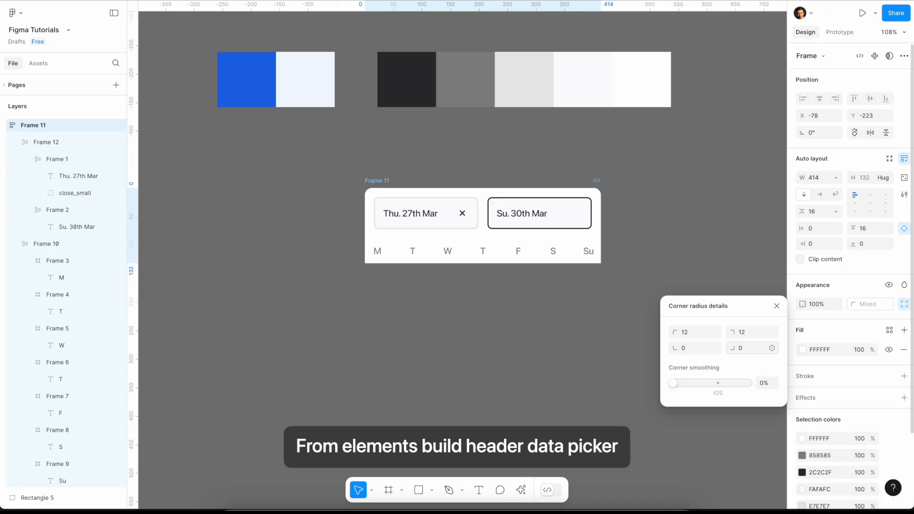
{"action": "left_click", "coordinate": [560, 328]}
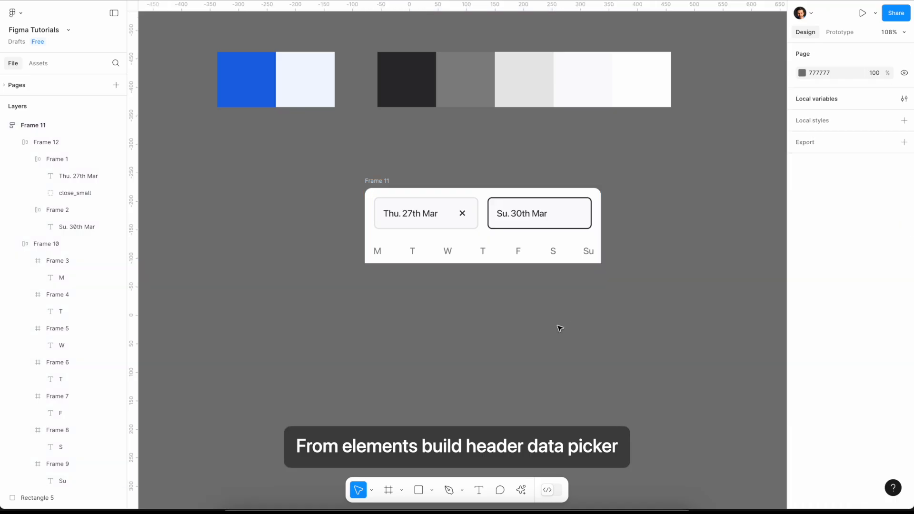
{"action": "left_click", "coordinate": [387, 190]}
{"action": "left_click", "coordinate": [519, 297]}
- Draw a horizontal line about 289 wide below the header frame and set its rotation to 0°
{"action": "key", "text": "l"}
{"action": "left_click_drag", "start_coordinate": [399, 291], "coordinate": [564, 291]}
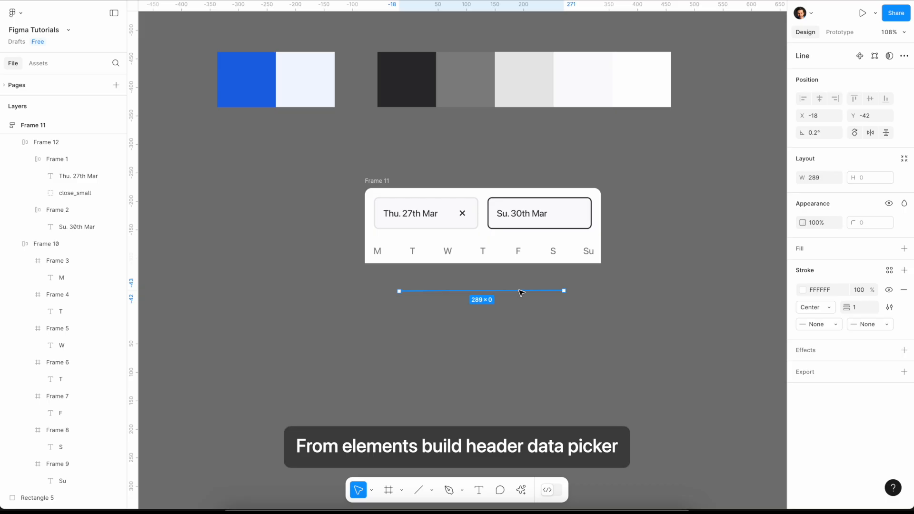
{"action": "left_click", "coordinate": [822, 132]}
{"action": "type", "text": "0"}
{"action": "key", "text": "Return"}
- Move the line into the header frame beneath the day row and set its width to Fill container
{"action": "left_click_drag", "start_coordinate": [527, 293], "coordinate": [520, 264]}
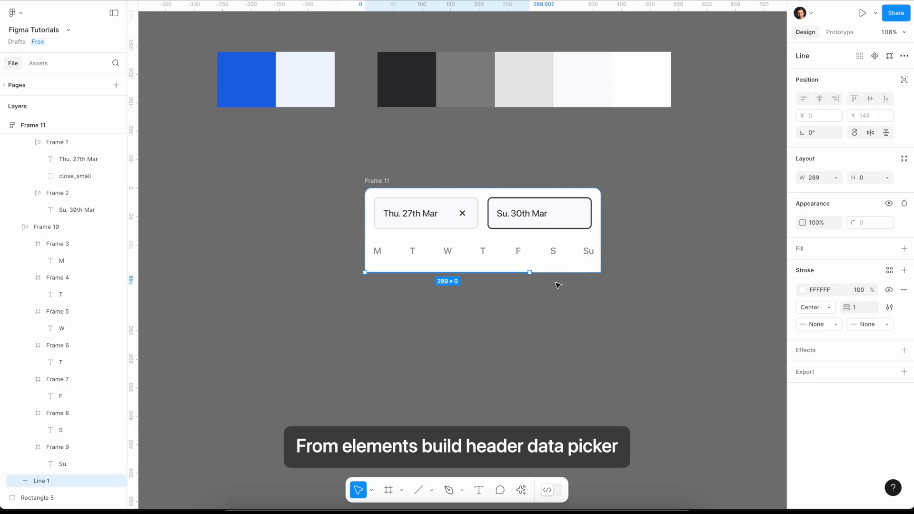
{"action": "left_click", "coordinate": [837, 178]}
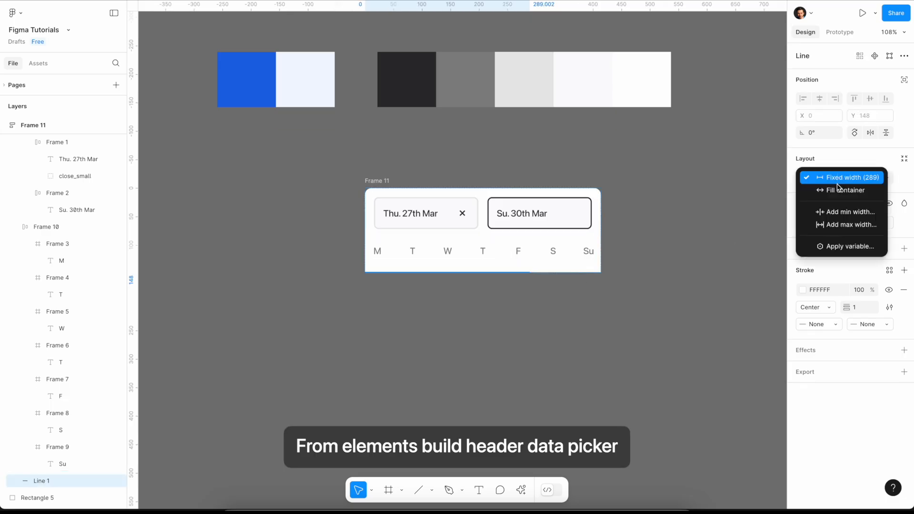
{"action": "left_click", "coordinate": [837, 192]}
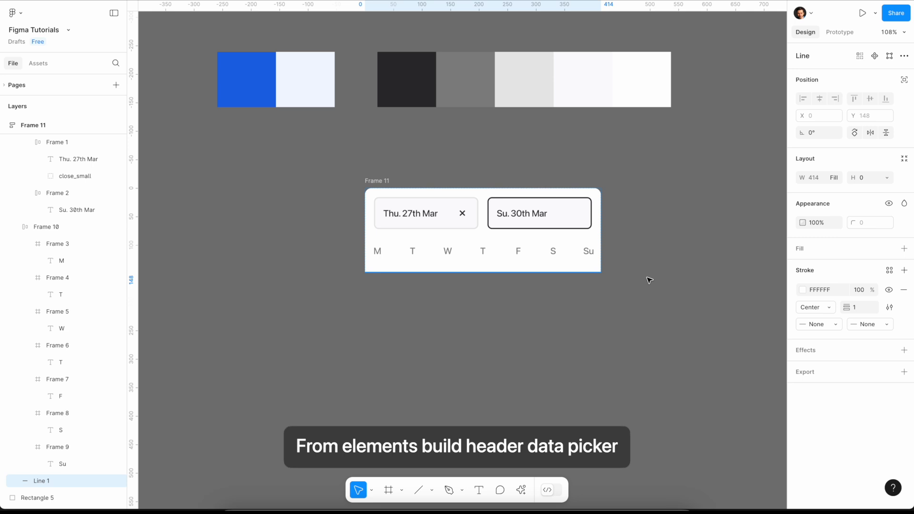
- Group the day row and the line in a vertical auto layout frame and set its spacing to 0
{"action": "left_click", "coordinate": [523, 257]}
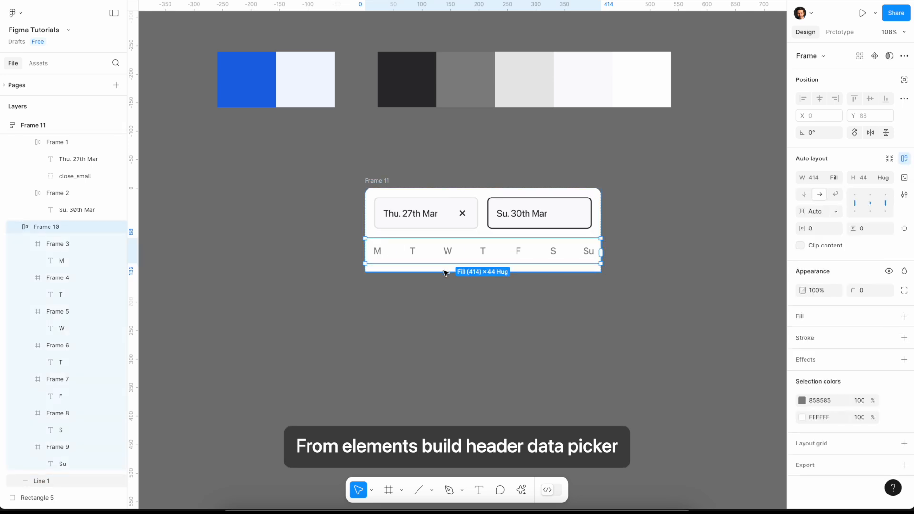
{"action": "left_click", "coordinate": [443, 272], "text": "shift"}
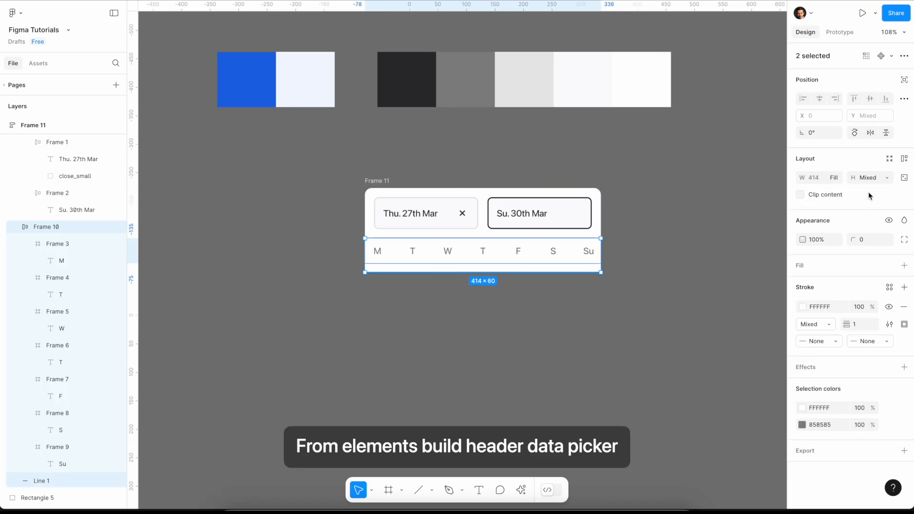
{"action": "left_click", "coordinate": [904, 159]}
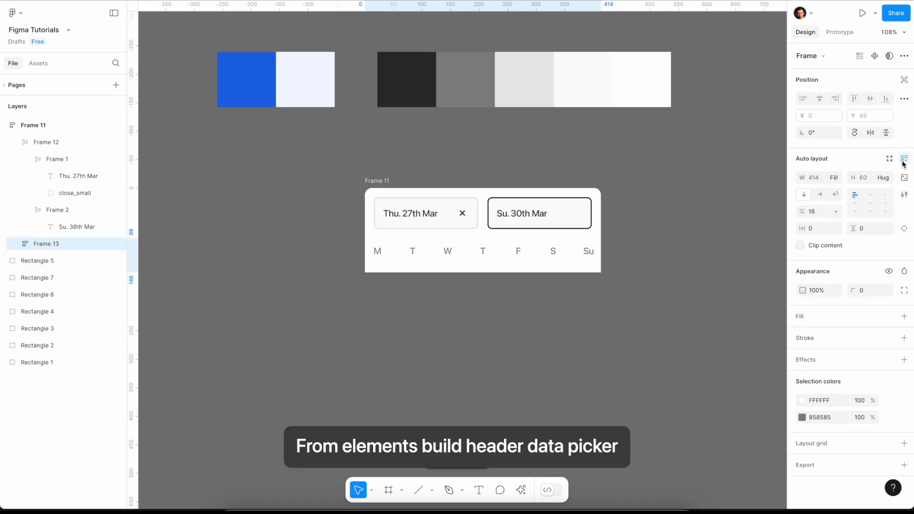
{"action": "left_click", "coordinate": [815, 216]}
{"action": "type", "text": "0"}
{"action": "key", "text": "Return"}
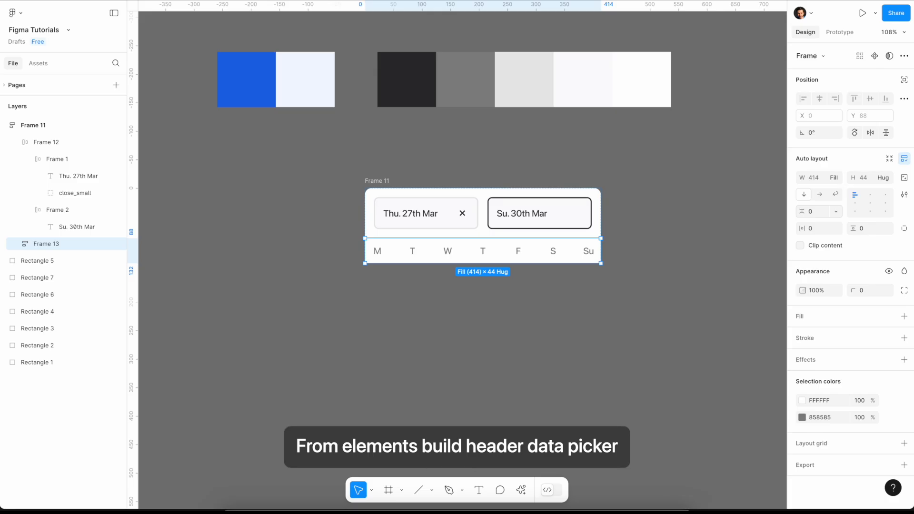
{"action": "left_click", "coordinate": [614, 307]}
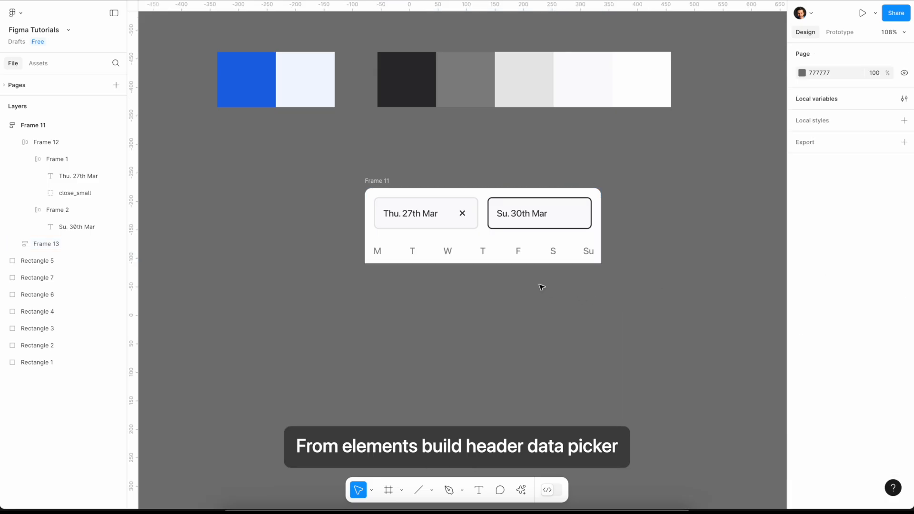
- Recolor the stroke of the line under the day row to the light grey E7E7E7 sampled from the palette
{"action": "left_click", "coordinate": [512, 261]}
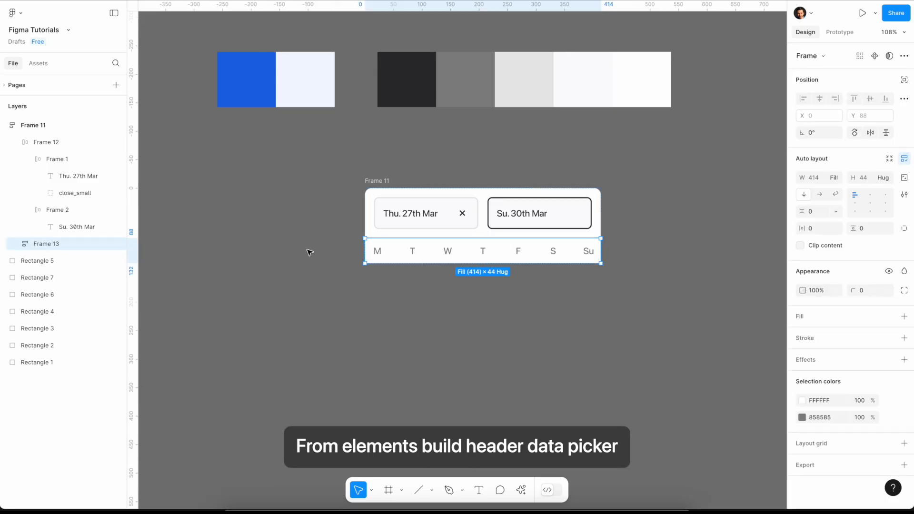
{"action": "left_click", "coordinate": [15, 244]}
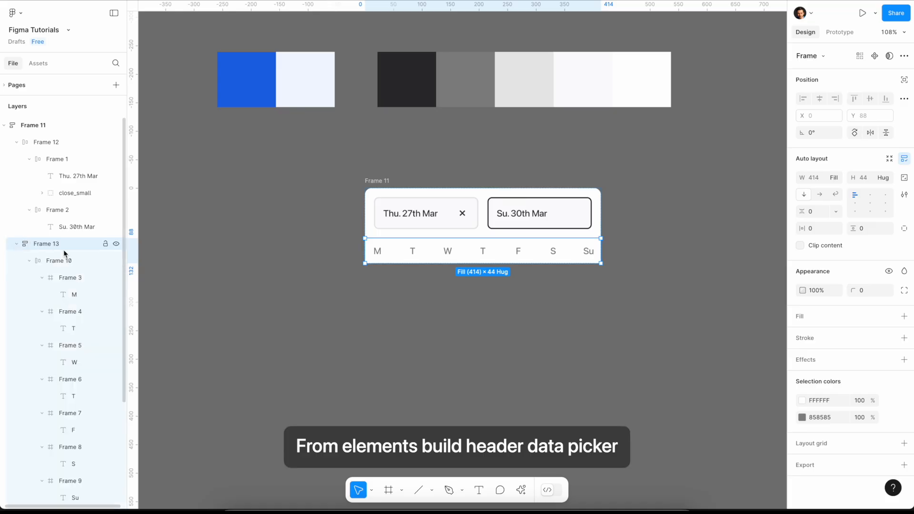
{"action": "left_click", "coordinate": [40, 261]}
{"action": "left_click", "coordinate": [29, 261]}
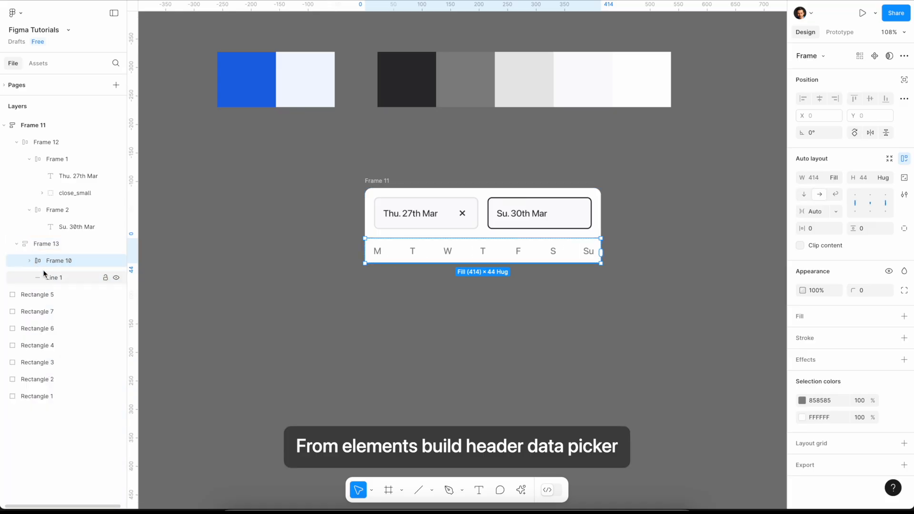
{"action": "left_click", "coordinate": [44, 277]}
{"action": "left_click", "coordinate": [802, 291]}
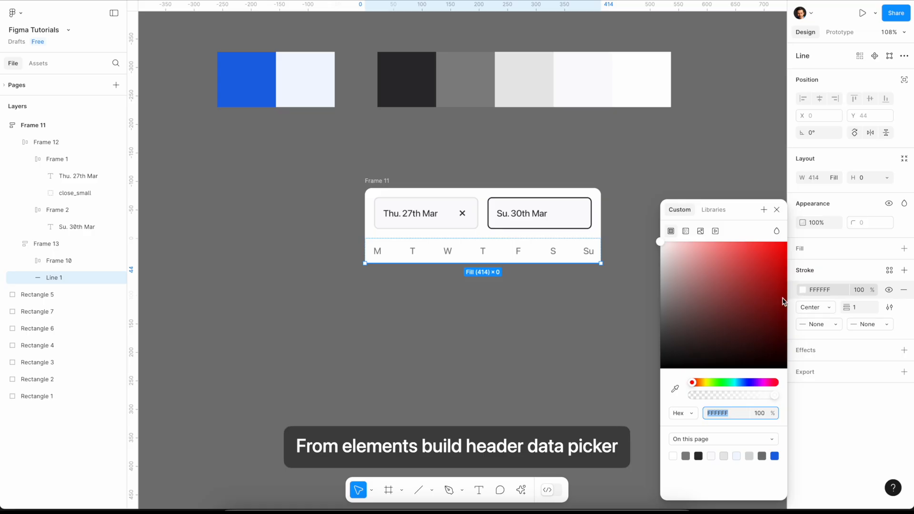
{"action": "left_click", "coordinate": [675, 388]}
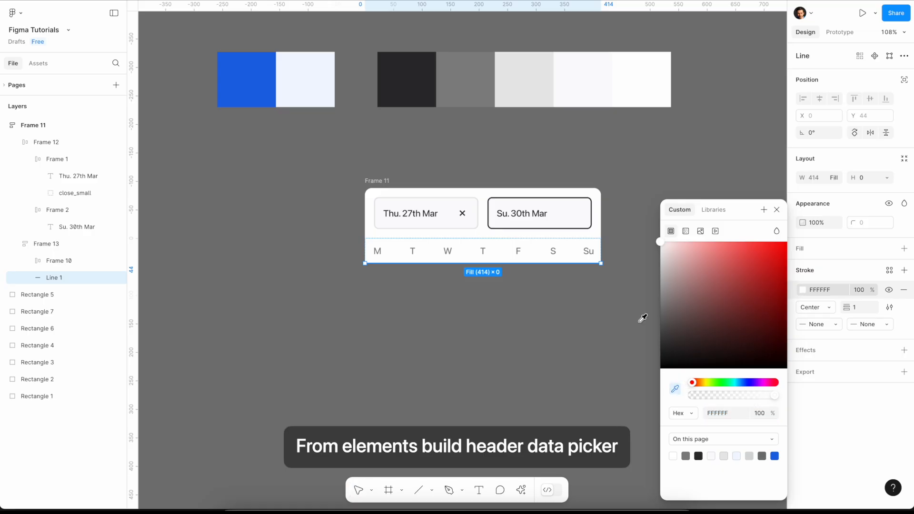
{"action": "left_click", "coordinate": [502, 79]}
{"action": "left_click", "coordinate": [542, 348]}
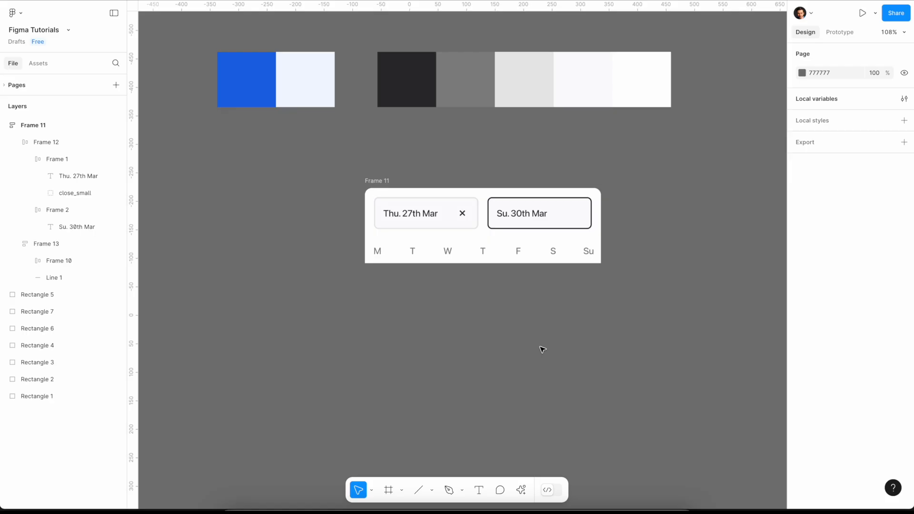
- Duplicate the "Thu. 27th Mar" text below the header and set the copy's font size to 20 and weight to Bold
{"action": "triple_click", "coordinate": [431, 217]}
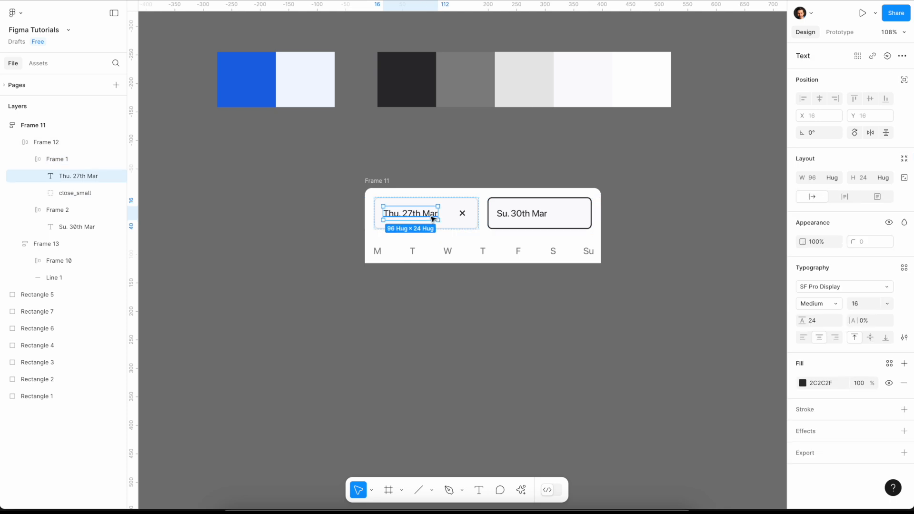
{"action": "left_click_drag", "start_coordinate": [427, 219], "coordinate": [427, 326]}
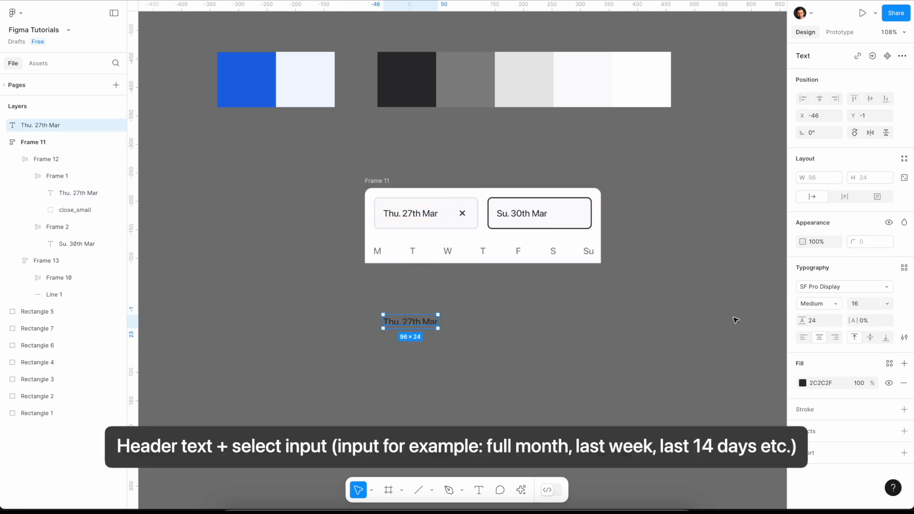
{"action": "left_click", "coordinate": [872, 304]}
{"action": "key", "text": "Return"}
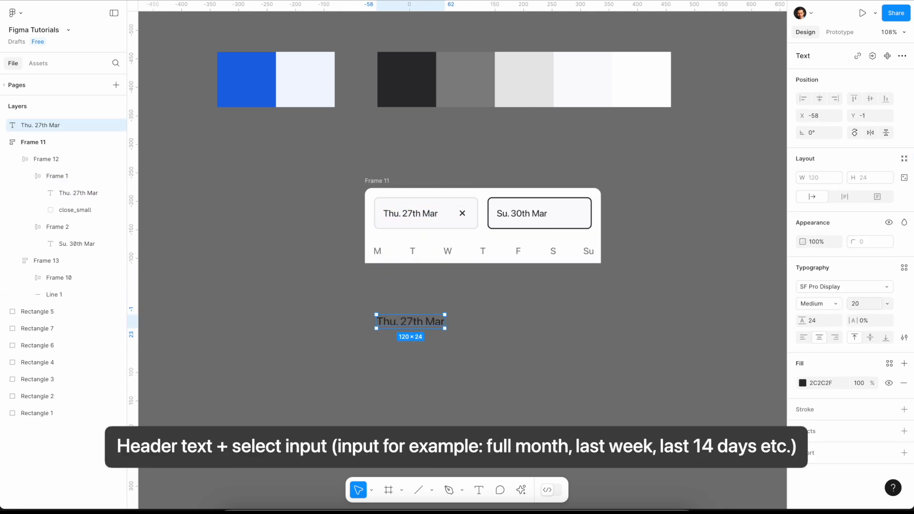
{"action": "left_click", "coordinate": [832, 303]}
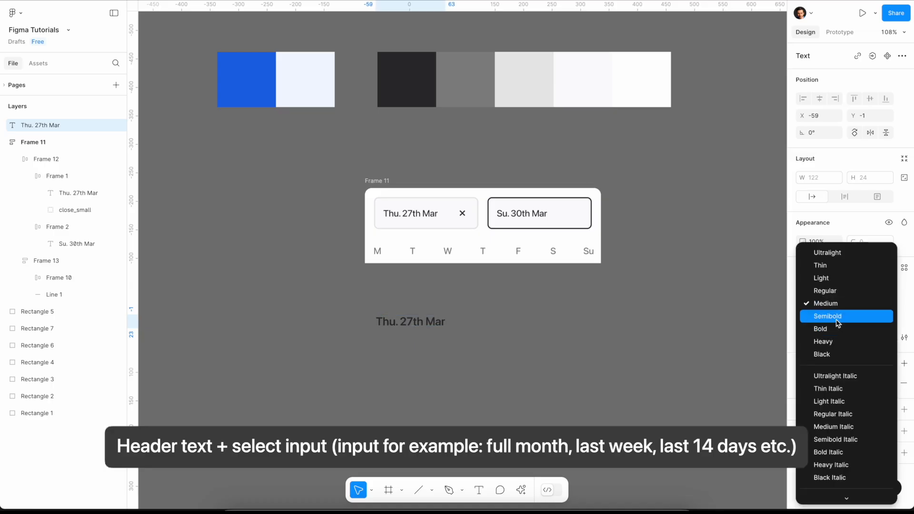
{"action": "left_click", "coordinate": [836, 325]}
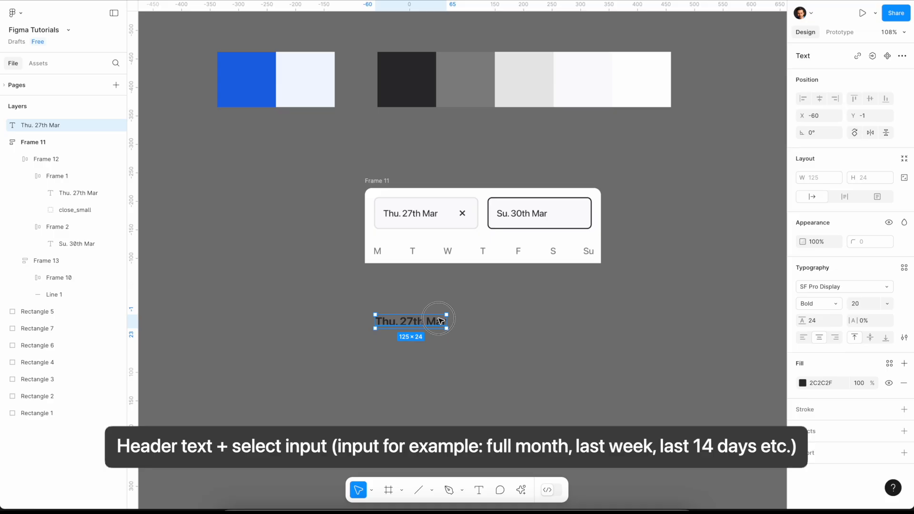
- Change the copied text to "Mar 2025", align it left and place it at about X -56, Y -27
{"action": "double_click", "coordinate": [440, 320]}
{"action": "type", "text": "Marc"}
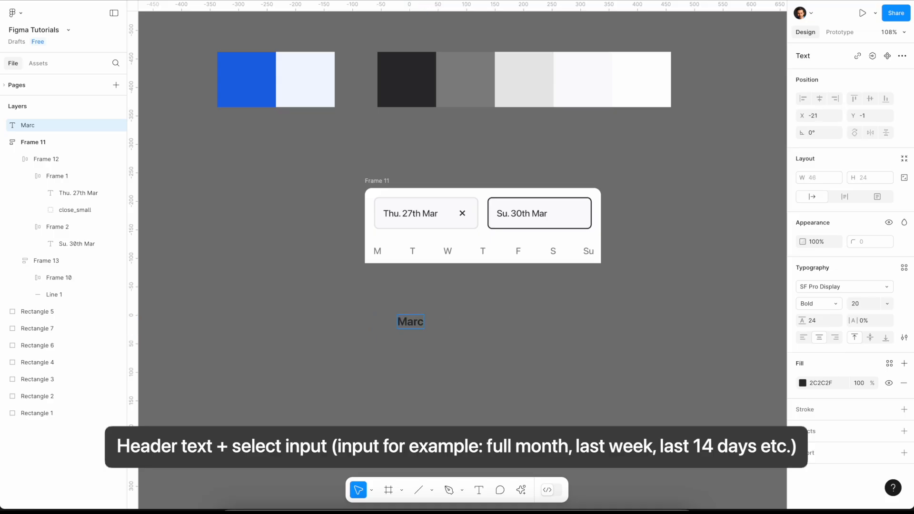
{"action": "key", "text": "BackSpace"}
{"action": "type", "text": "2025"}
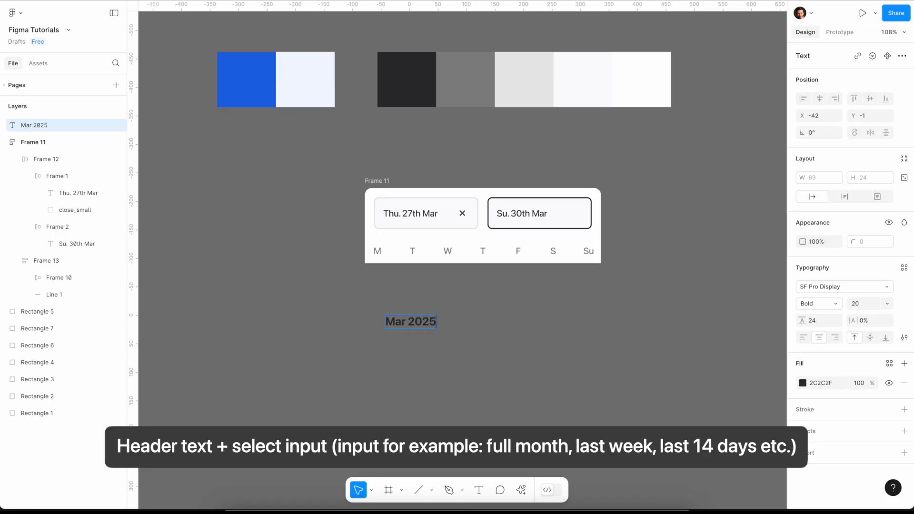
{"action": "key", "text": "Escape"}
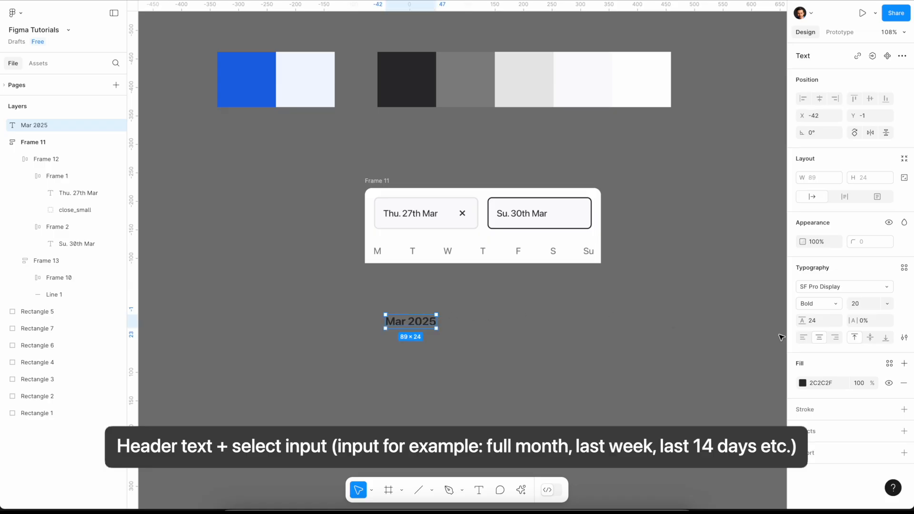
{"action": "left_click", "coordinate": [803, 337]}
{"action": "left_click_drag", "start_coordinate": [417, 325], "coordinate": [408, 310]}
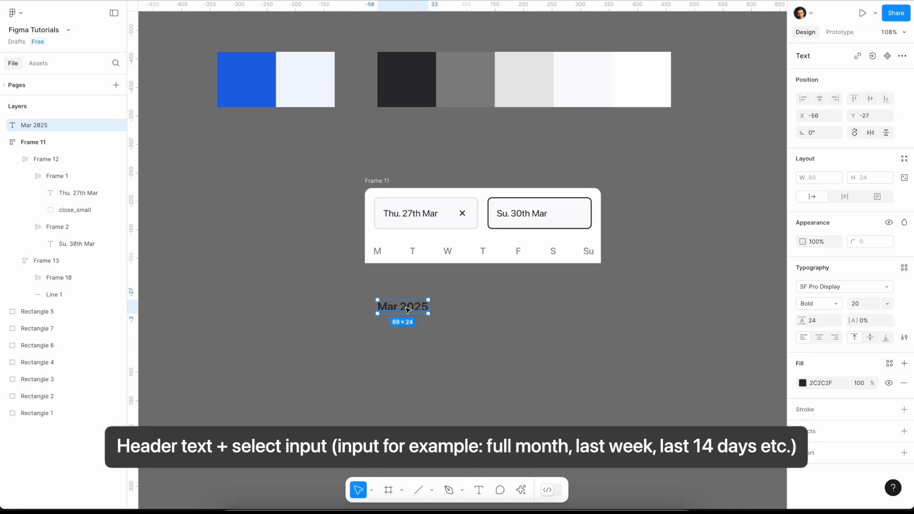
- Duplicate the "Thu. 27th Mar" input frame and place the copy below the header, to the right of "Mar 2025"
{"action": "left_click", "coordinate": [434, 219]}
{"action": "double_click", "coordinate": [433, 217]}
{"action": "left_click", "coordinate": [461, 224]}
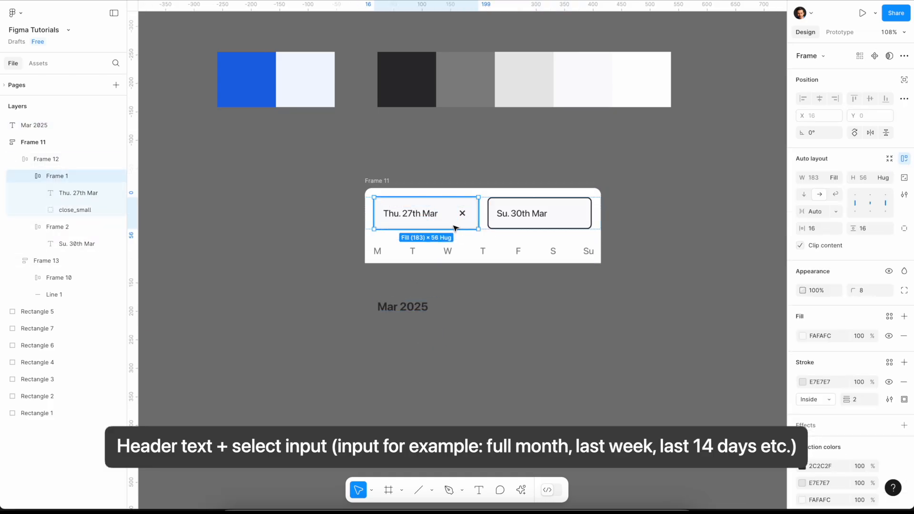
{"action": "left_click_drag", "start_coordinate": [449, 227], "coordinate": [568, 320]}
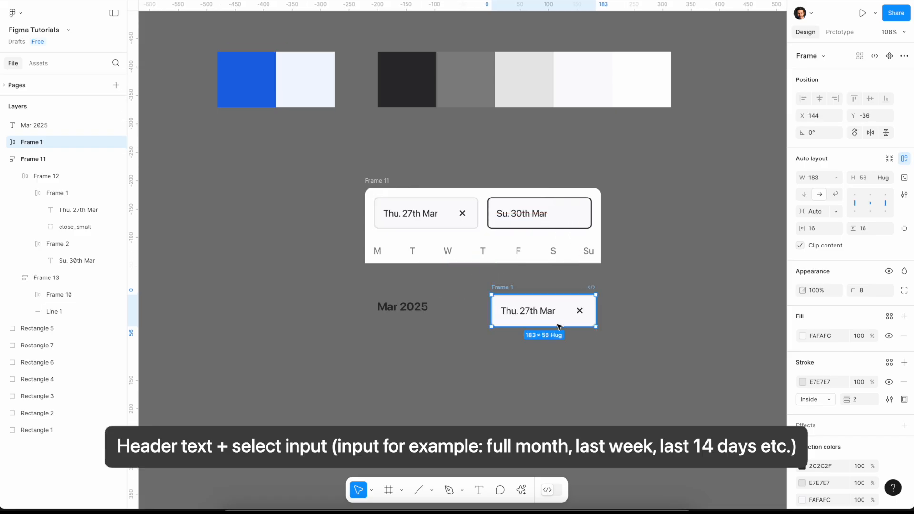
- Change the duplicated input's text to "Select dates"
{"action": "double_click", "coordinate": [527, 311]}
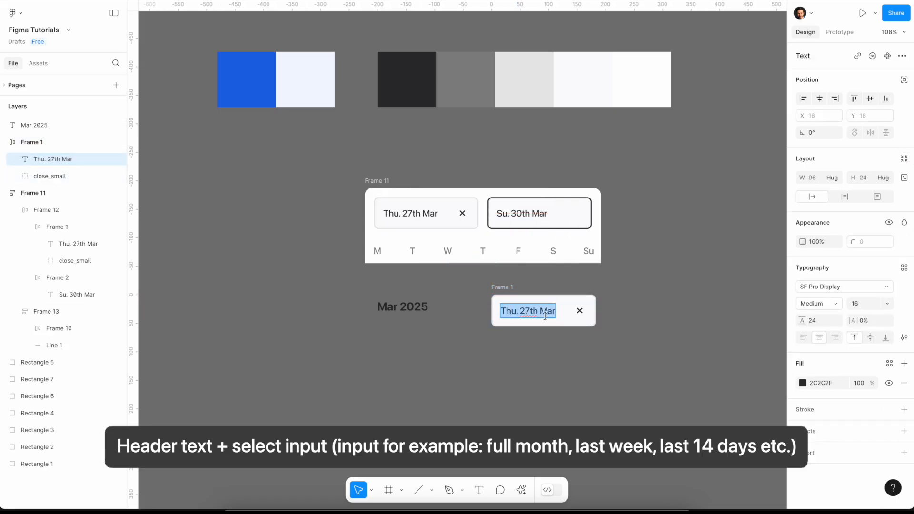
{"action": "type", "text": "Se"}
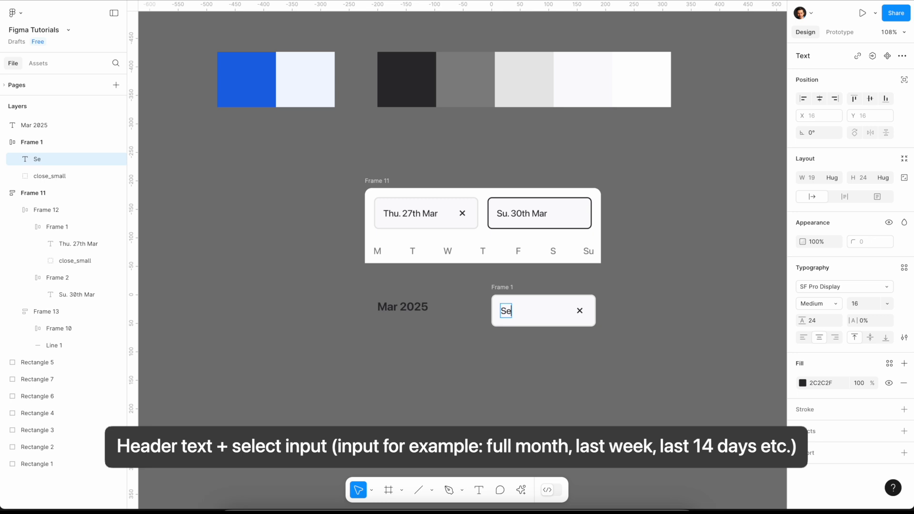
{"action": "type", "text": "lect dates"}
{"action": "key", "text": "Escape"}
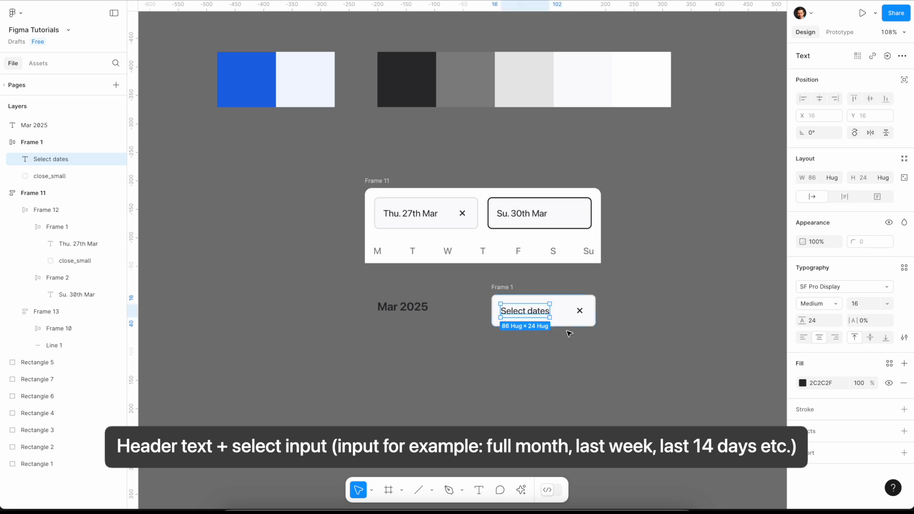
- With the close icon in the "Select dates" input selected, search the Material Symbols plugin for "arrow"
{"action": "left_click", "coordinate": [579, 310]}
{"action": "right_click", "coordinate": [661, 306]}
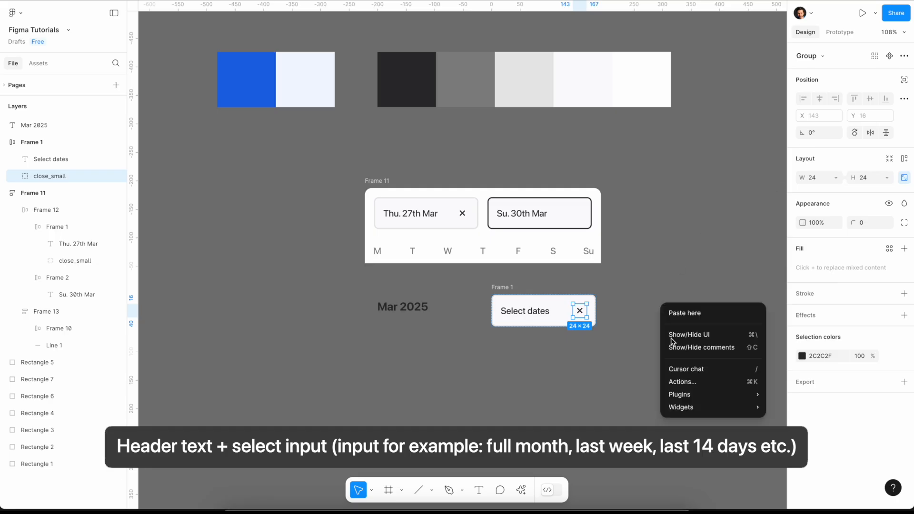
{"action": "mouse_move", "coordinate": [683, 395]}
{"action": "left_click", "coordinate": [807, 245]}
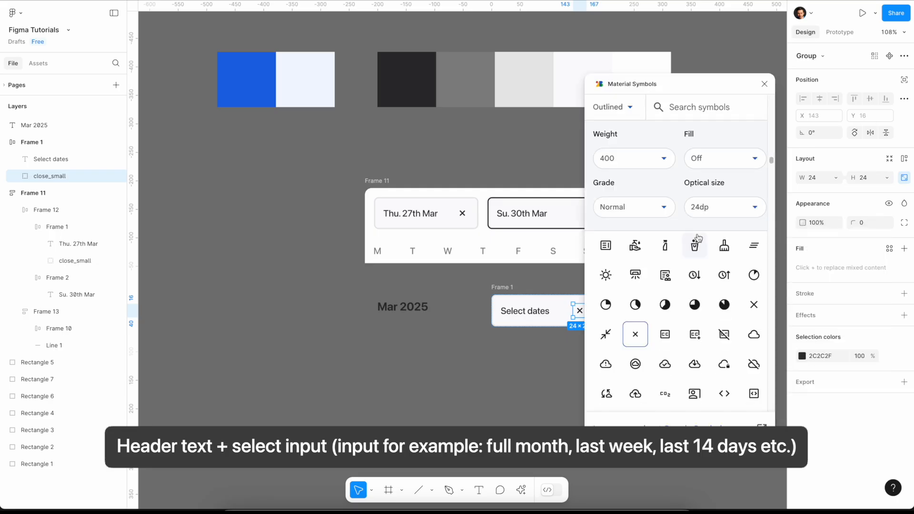
{"action": "left_click", "coordinate": [692, 108]}
{"action": "type", "text": "a"}
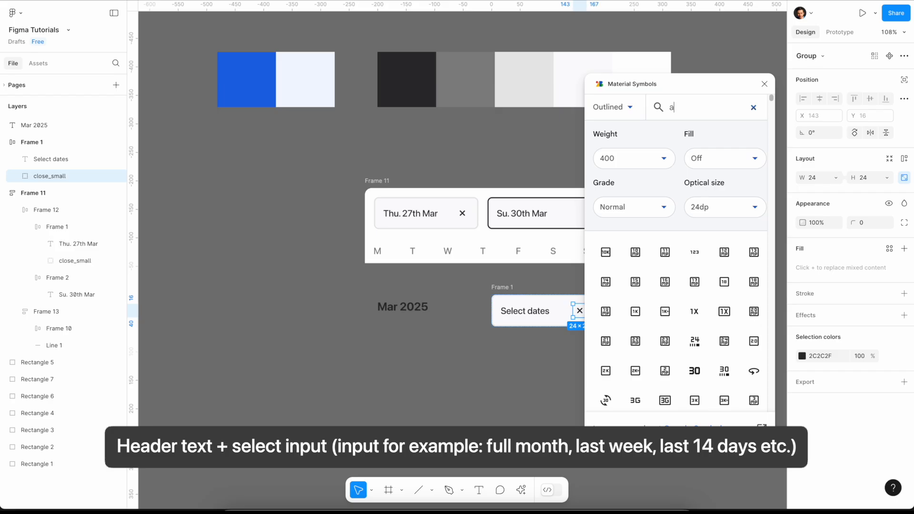
{"action": "type", "text": "rrow"}
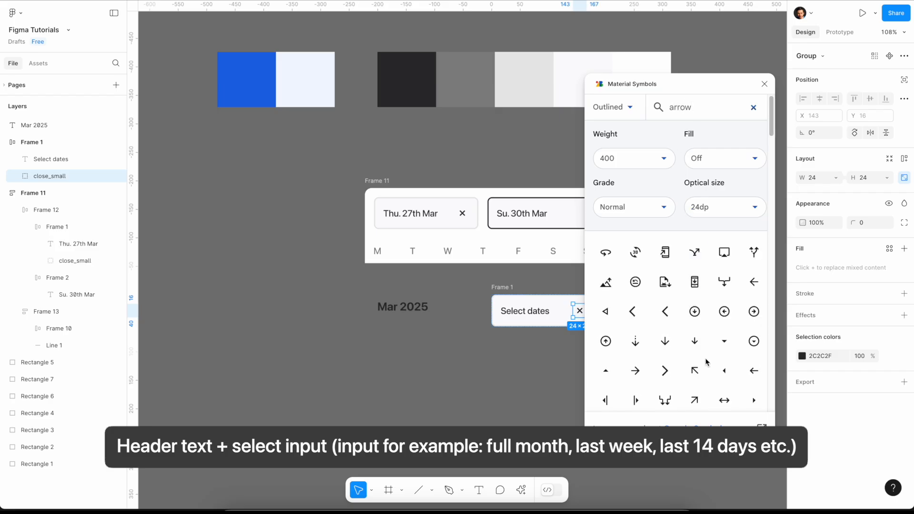
- Replace the close icon in the "Select dates" input with the keyboard_arrow_down symbol and close the plugin
{"action": "scroll", "coordinate": [707, 352], "scroll_direction": "down", "scroll_amount": 1}
{"action": "scroll", "coordinate": [707, 353], "scroll_direction": "down", "scroll_amount": 5}
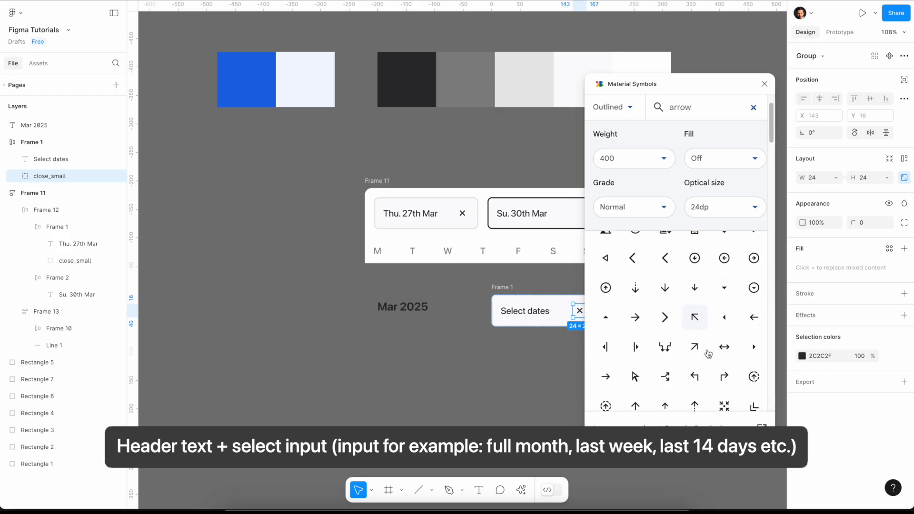
{"action": "scroll", "coordinate": [706, 352], "scroll_direction": "down", "scroll_amount": 5}
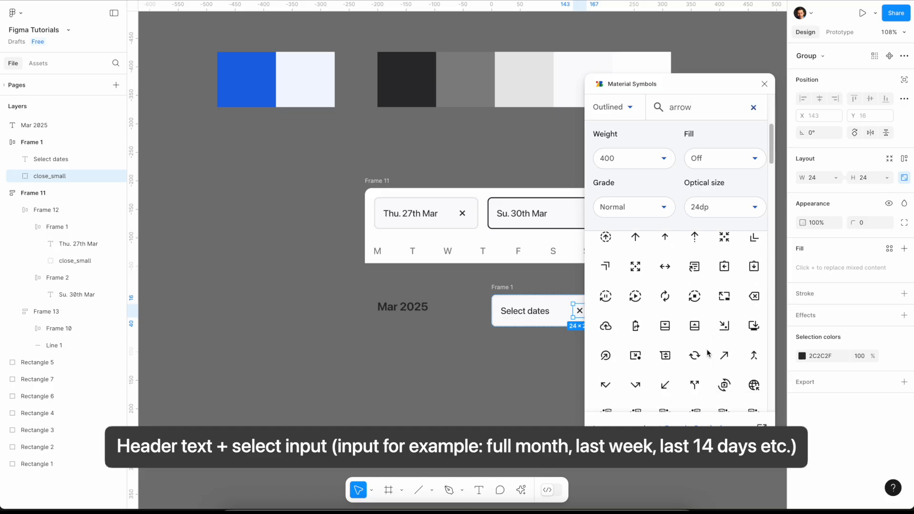
{"action": "scroll", "coordinate": [708, 353], "scroll_direction": "down", "scroll_amount": 5}
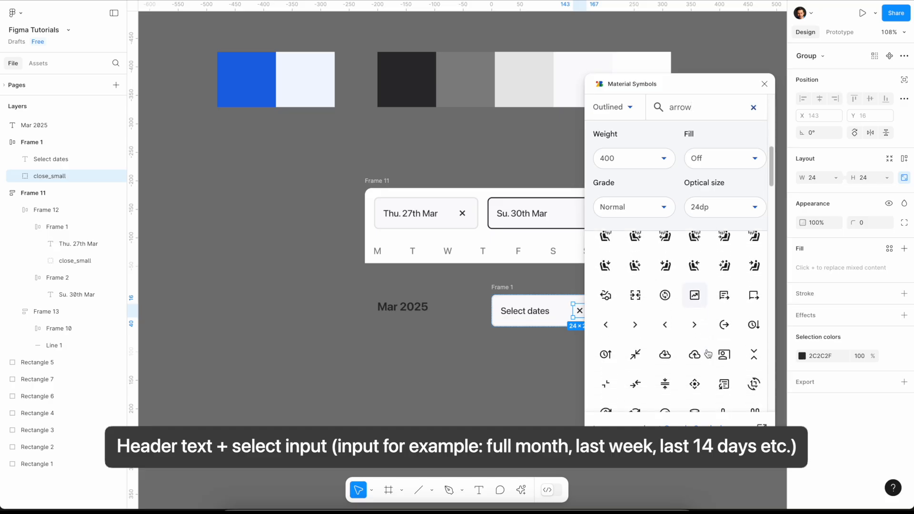
{"action": "scroll", "coordinate": [708, 353], "scroll_direction": "down", "scroll_amount": 5}
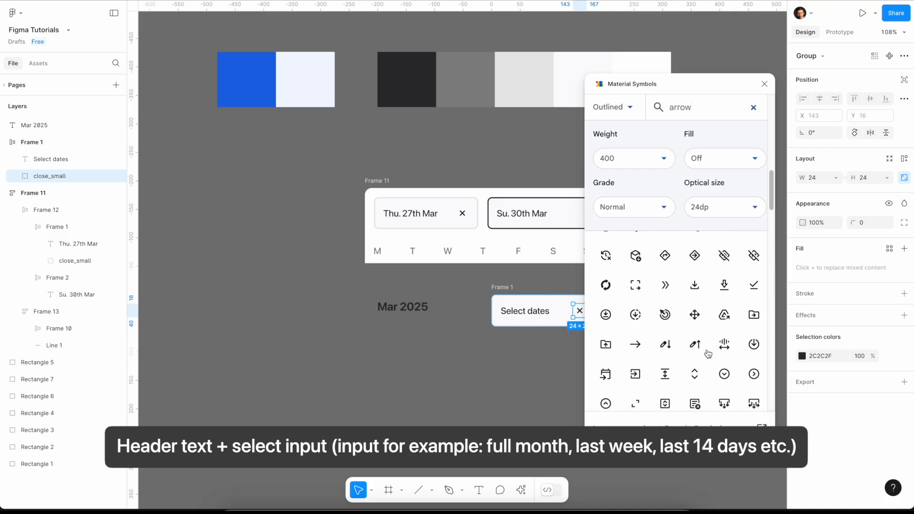
{"action": "scroll", "coordinate": [708, 353], "scroll_direction": "down", "scroll_amount": 5}
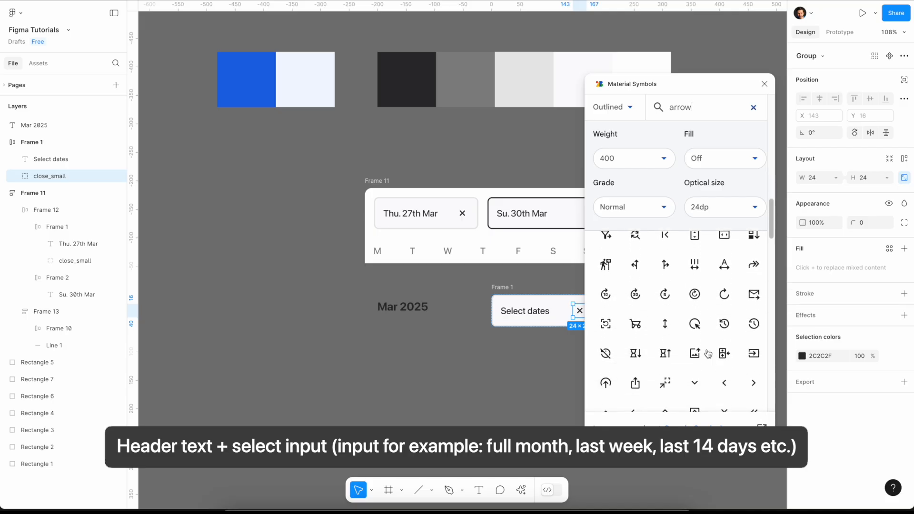
{"action": "left_click", "coordinate": [695, 304]}
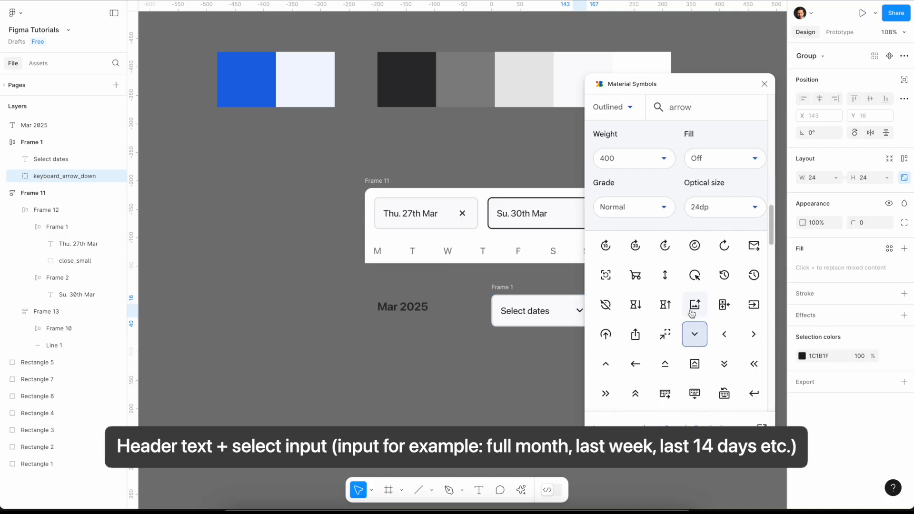
{"action": "left_click", "coordinate": [526, 378]}
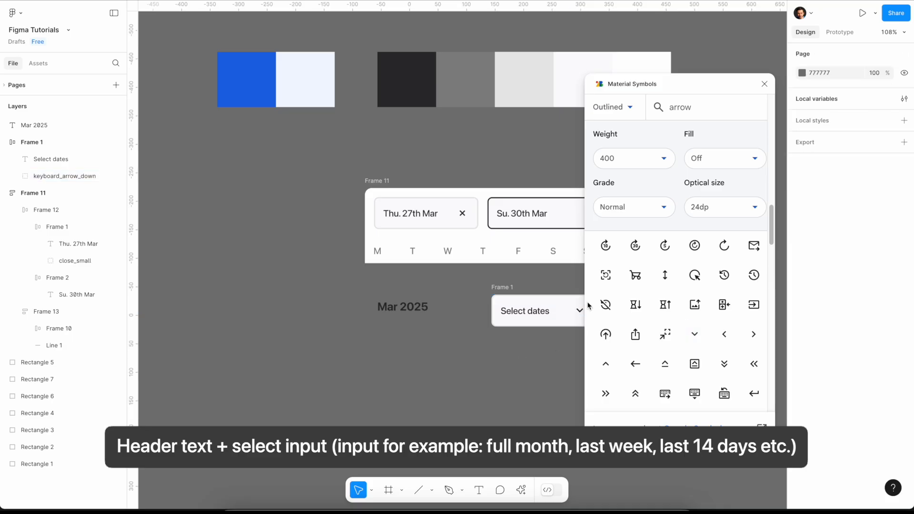
{"action": "left_click", "coordinate": [765, 85]}
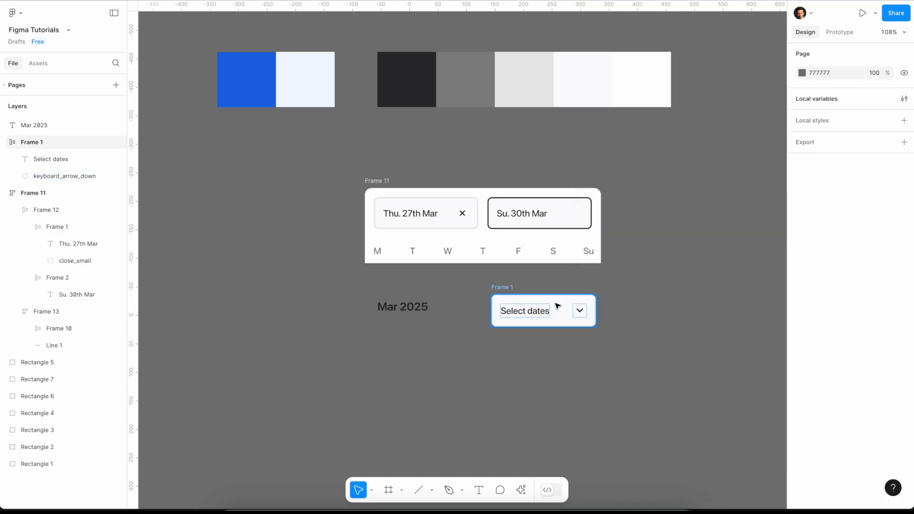
- Try a vertical and horizontal padding of 4 on the "Select dates" input frame
{"action": "left_click", "coordinate": [498, 289]}
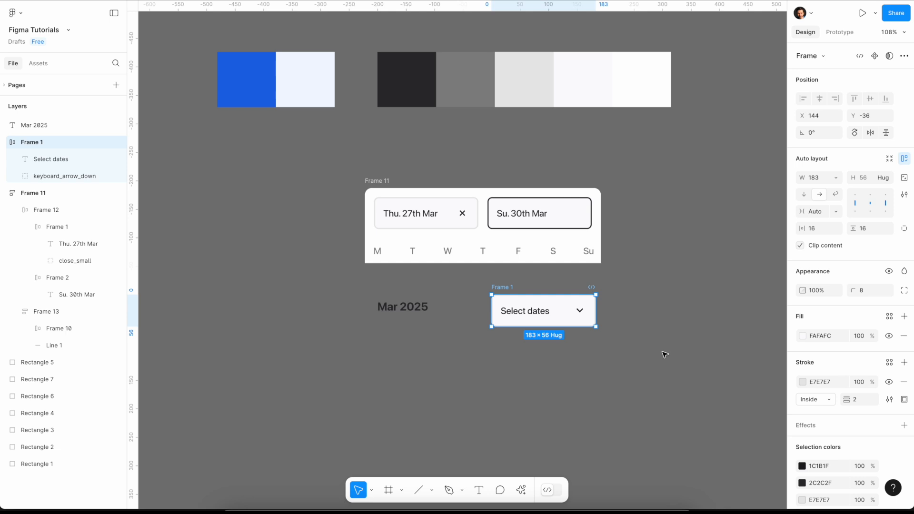
{"action": "left_click", "coordinate": [864, 232]}
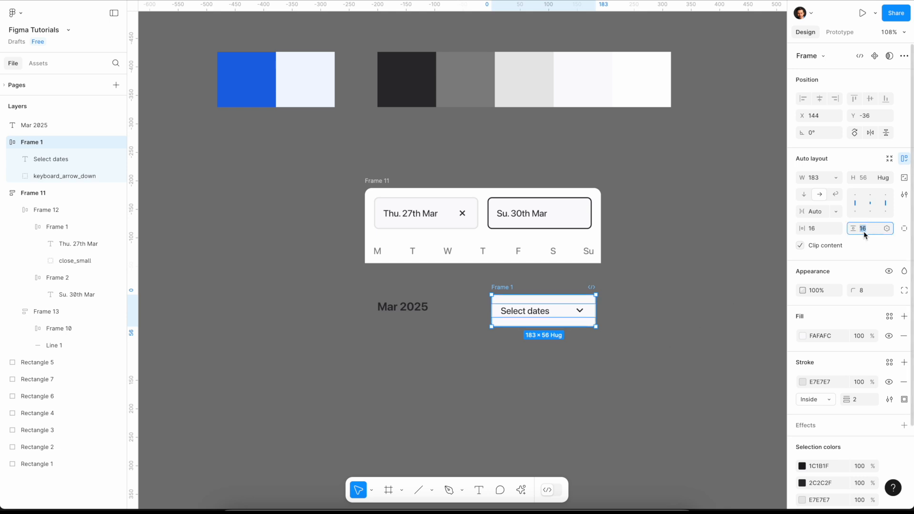
{"action": "key", "text": "Return"}
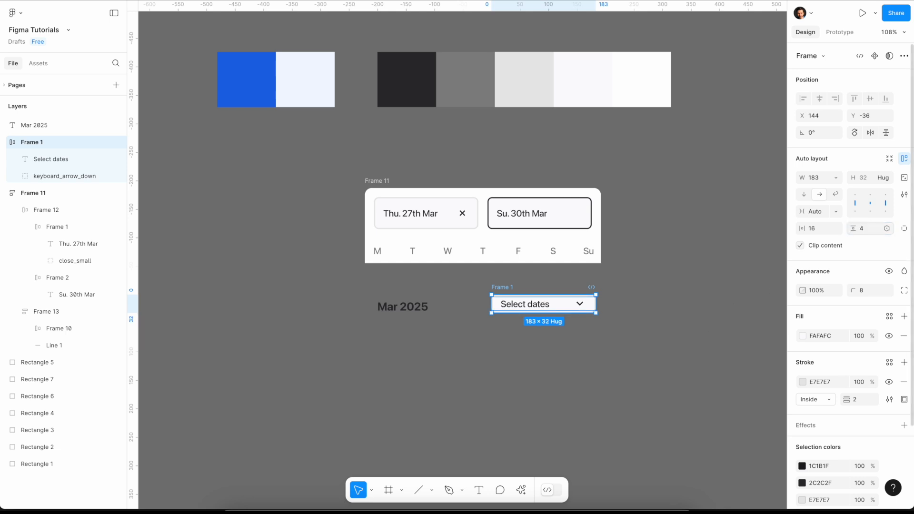
{"action": "left_click", "coordinate": [819, 229]}
{"action": "type", "text": "4"}
{"action": "key", "text": "Return"}
- Set the "Select dates" frame's horizontal and vertical padding to 8 and move it level with "Mar 2025", at about X 142, Y -35
{"action": "left_click", "coordinate": [815, 229]}
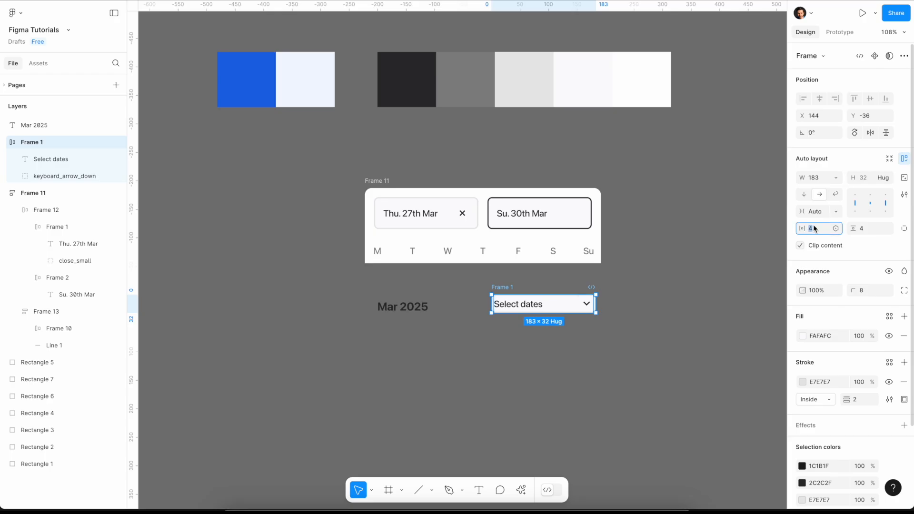
{"action": "type", "text": "8"}
{"action": "left_click", "coordinate": [866, 230]}
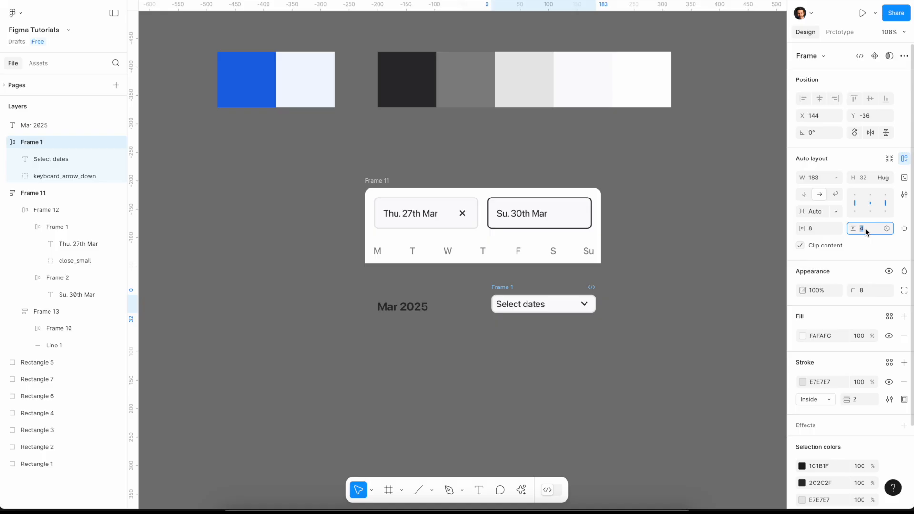
{"action": "type", "text": "8"}
{"action": "key", "text": "Return"}
{"action": "left_click", "coordinate": [778, 302]}
{"action": "left_click_drag", "start_coordinate": [506, 291], "coordinate": [506, 291]}
- Recolor the "Select dates" text to the medium gray 858585 sampled from the palette swatches
{"action": "left_click", "coordinate": [518, 308]}
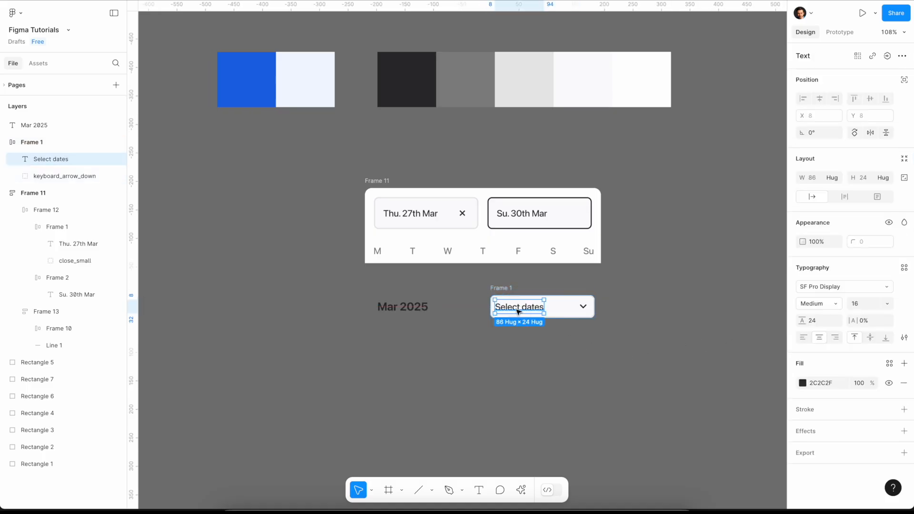
{"action": "left_click", "coordinate": [802, 383]}
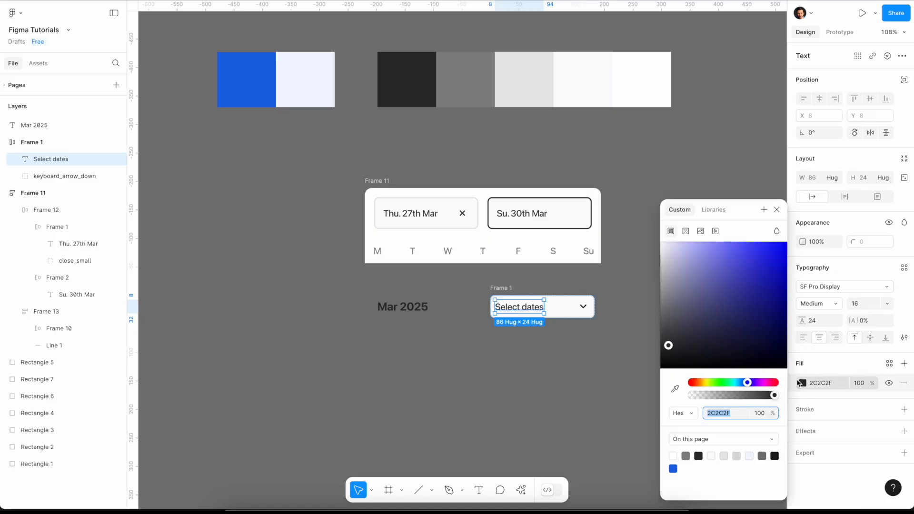
{"action": "left_click", "coordinate": [675, 389]}
{"action": "left_click", "coordinate": [483, 82]}
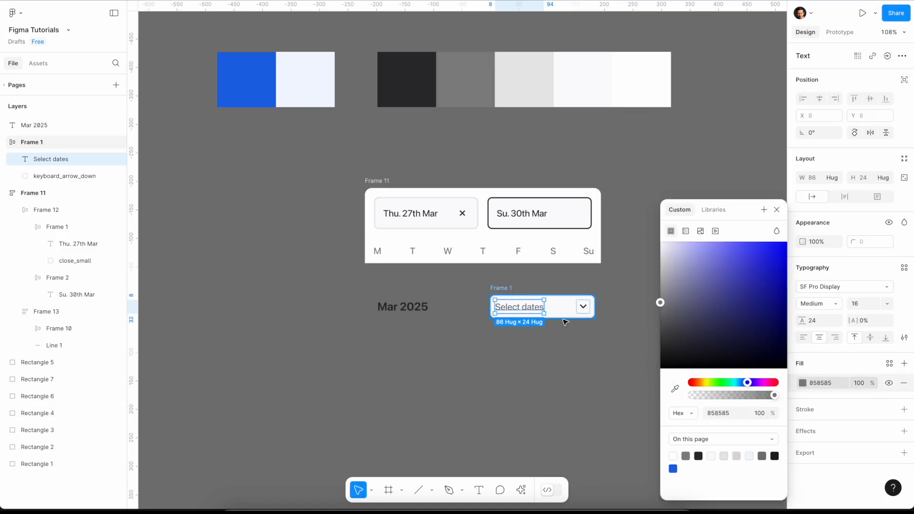
{"action": "left_click", "coordinate": [586, 309]}
{"action": "left_click", "coordinate": [675, 351]}
- Wrap "Mar 2025" and the "Select dates" input in one auto layout row and place it just below the header at about X -62, Y -70
{"action": "left_click_drag", "start_coordinate": [334, 288], "coordinate": [652, 360]}
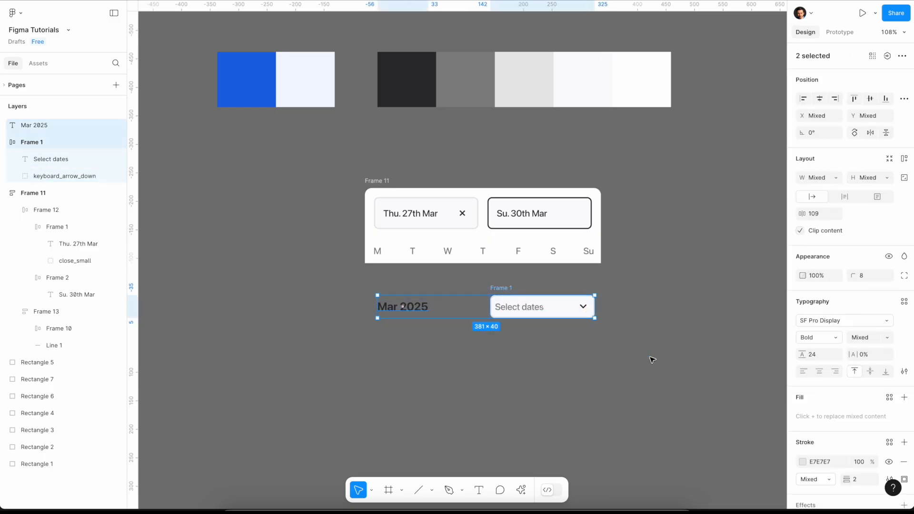
{"action": "left_click", "coordinate": [904, 158]}
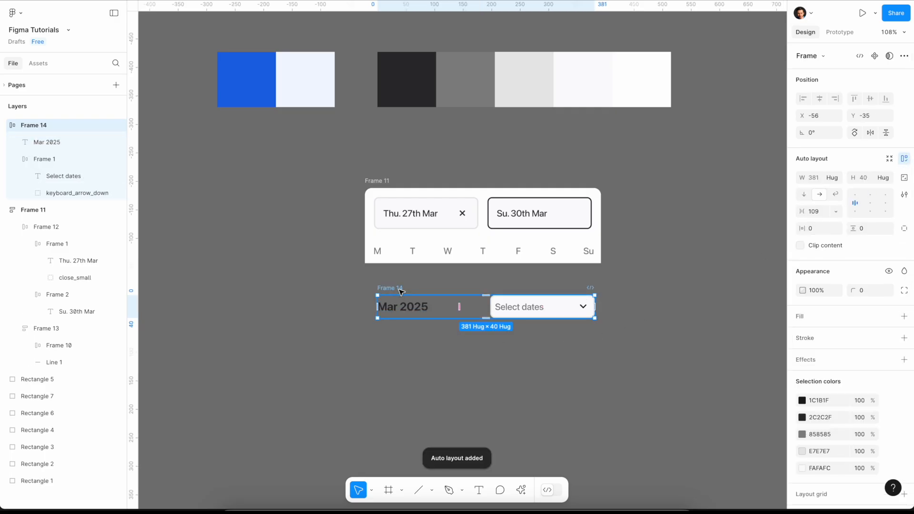
{"action": "left_click_drag", "start_coordinate": [398, 292], "coordinate": [398, 273]}
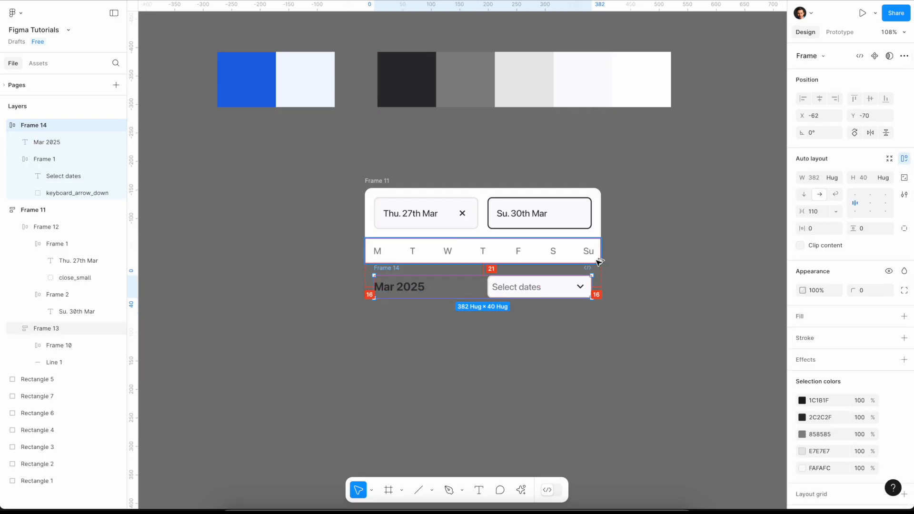
{"action": "left_click", "coordinate": [605, 270]}
- Duplicate the weekday row below the "Mar 2025" row and change its first three cells to 1, 2 and 3
{"action": "left_click_drag", "start_coordinate": [447, 255], "coordinate": [452, 340]}
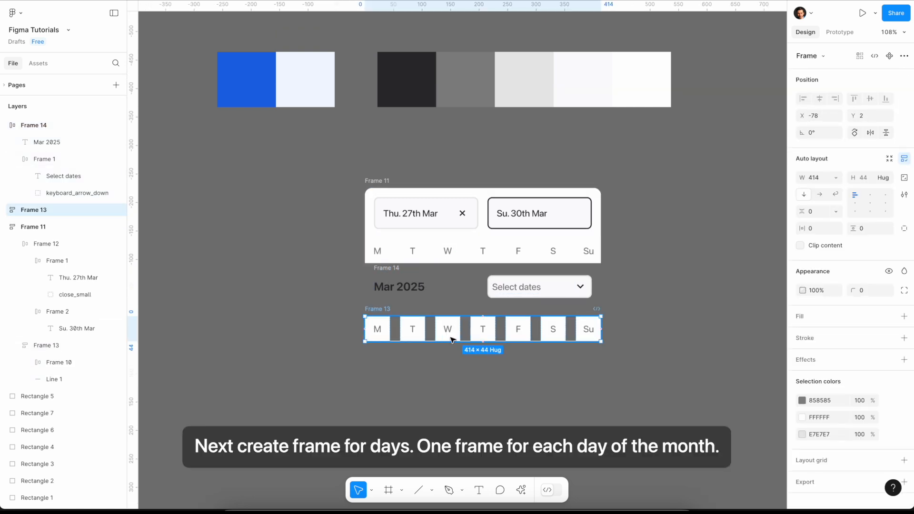
{"action": "double_click", "coordinate": [383, 331]}
{"action": "double_click", "coordinate": [381, 330]}
{"action": "double_click", "coordinate": [382, 331]}
{"action": "double_click", "coordinate": [380, 330]}
{"action": "type", "text": "1"}
{"action": "double_click", "coordinate": [412, 329]}
{"action": "type", "text": "2"}
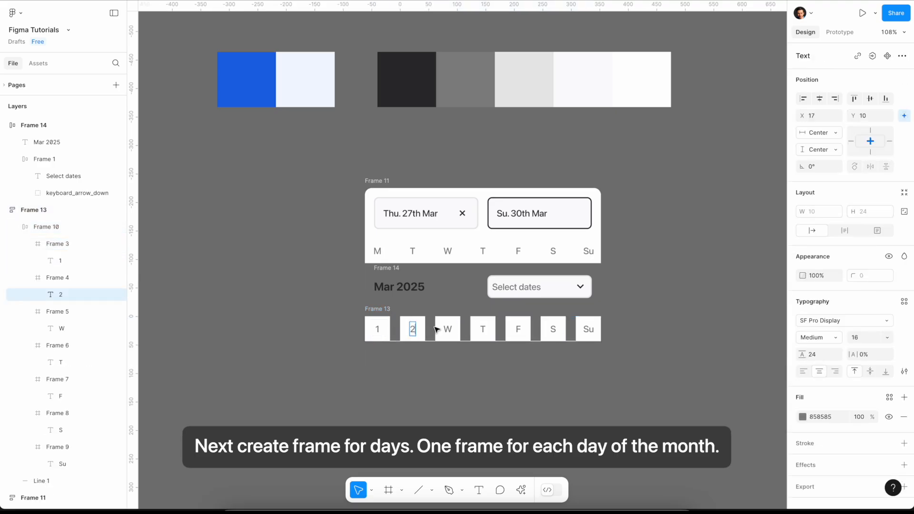
{"action": "double_click", "coordinate": [448, 328]}
{"action": "type", "text": "3"}
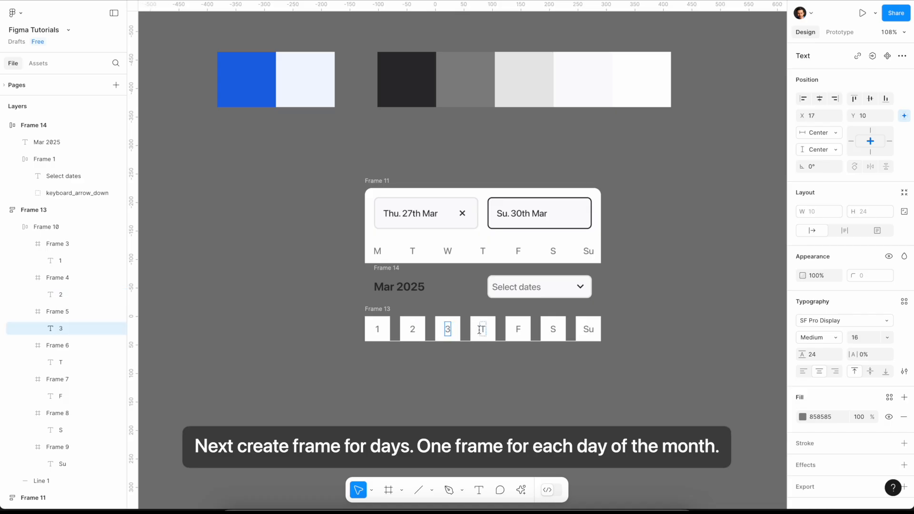
- Change the remaining four cells of the duplicated row to 4, 5, 6 and 7
{"action": "double_click", "coordinate": [483, 329]}
{"action": "type", "text": "4"}
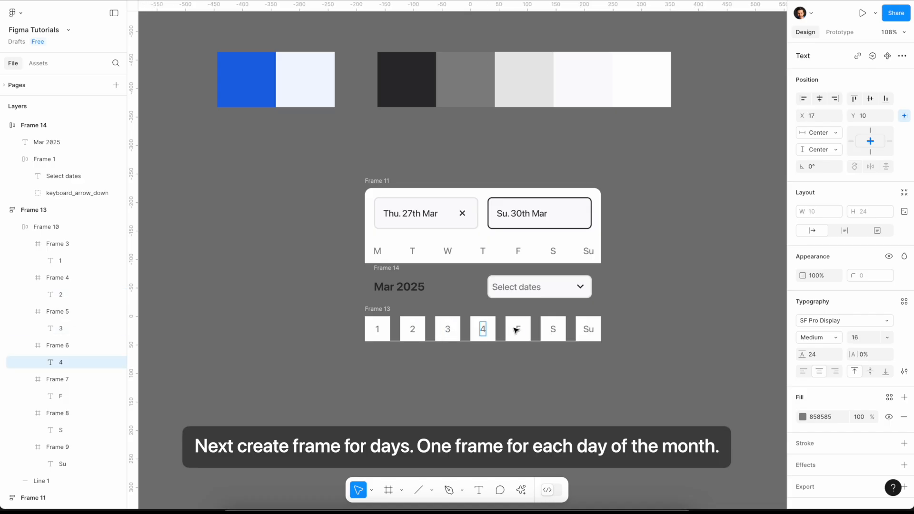
{"action": "double_click", "coordinate": [518, 328]}
{"action": "type", "text": "5"}
{"action": "double_click", "coordinate": [552, 328]}
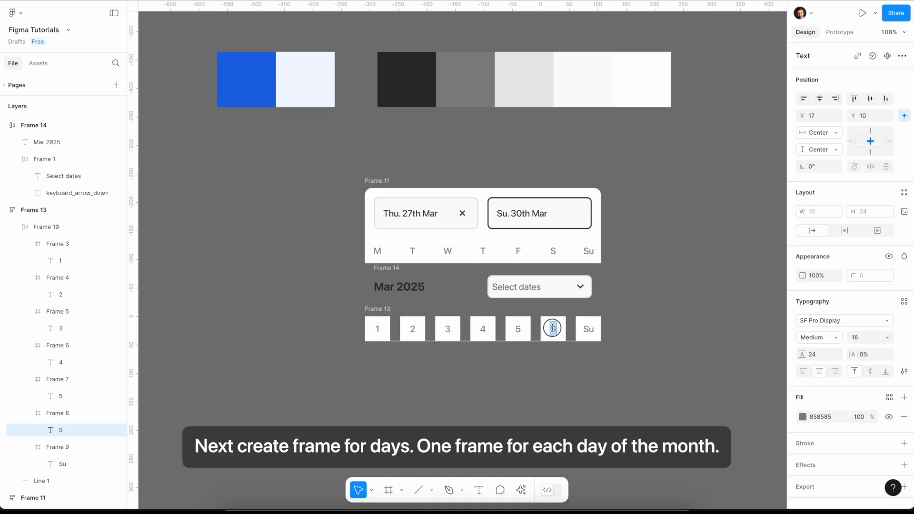
{"action": "type", "text": "6"}
{"action": "double_click", "coordinate": [585, 329]}
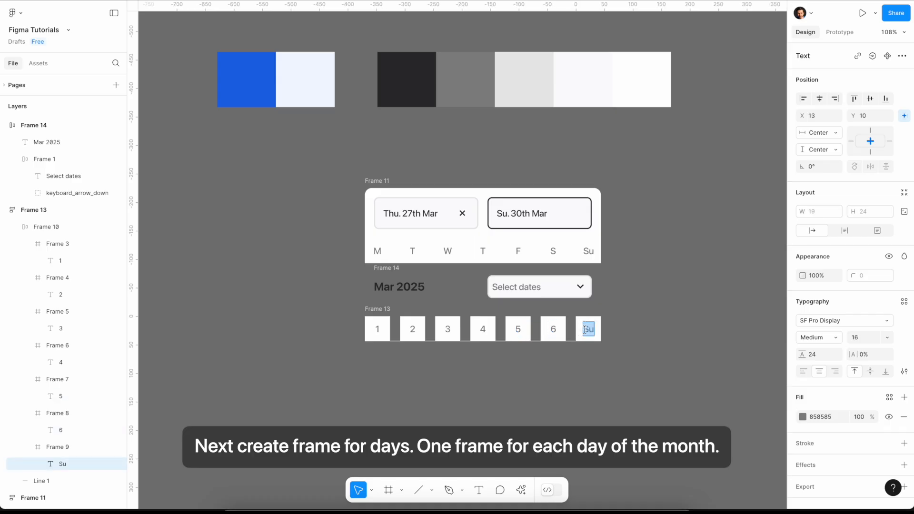
{"action": "type", "text": "7"}
{"action": "left_click", "coordinate": [508, 337]}
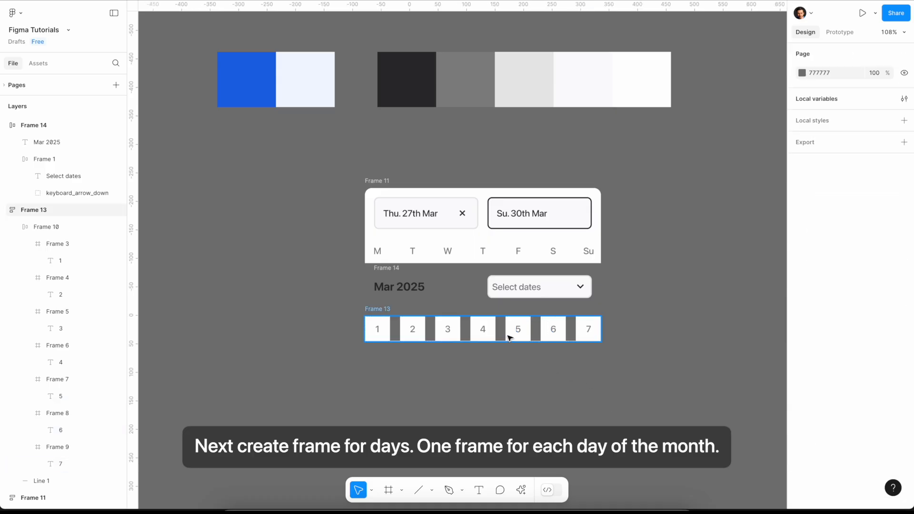
- Delete the divider line from the frame of the numbered day row
{"action": "left_click", "coordinate": [20, 227]}
{"action": "left_click", "coordinate": [61, 245]}
{"action": "key", "text": "Delete"}
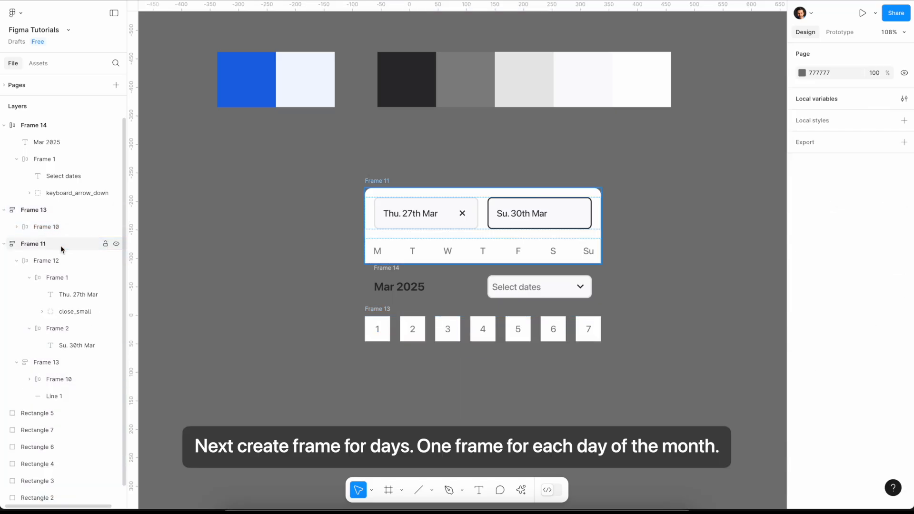
- Duplicate the row of days 1 to 7 four times inside its frame to make five rows
{"action": "left_click", "coordinate": [61, 228]}
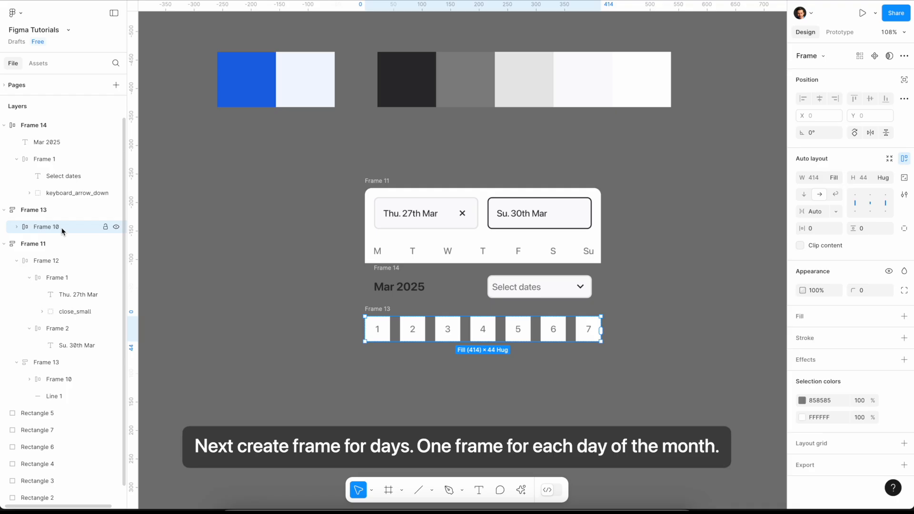
{"action": "key", "text": "ctrl+d"}
{"action": "key", "text": "ctrl+d"}
{"action": "key", "text": "ctrl+d"}
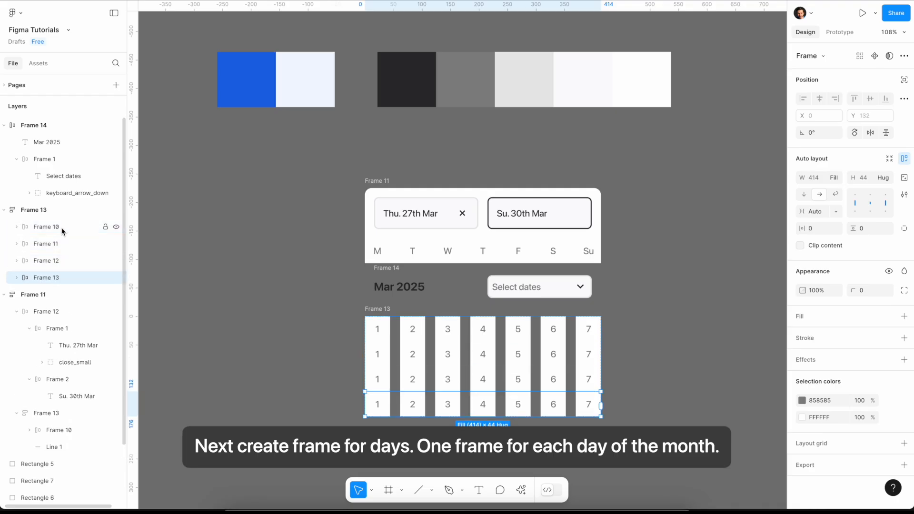
{"action": "key", "text": "ctrl+d"}
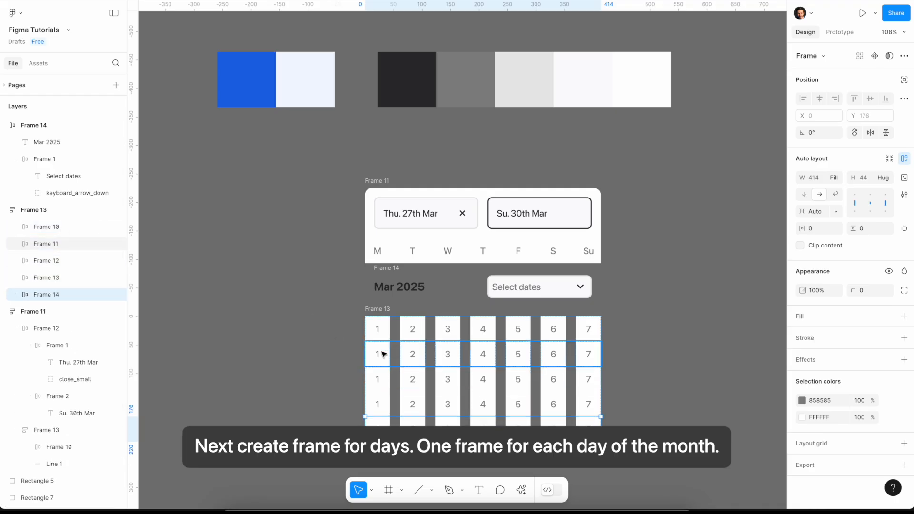
- Set the vertical spacing between the day rows in their containing frame to 16
{"action": "left_click", "coordinate": [348, 367]}
{"action": "left_click", "coordinate": [388, 308]}
{"action": "left_click", "coordinate": [812, 214]}
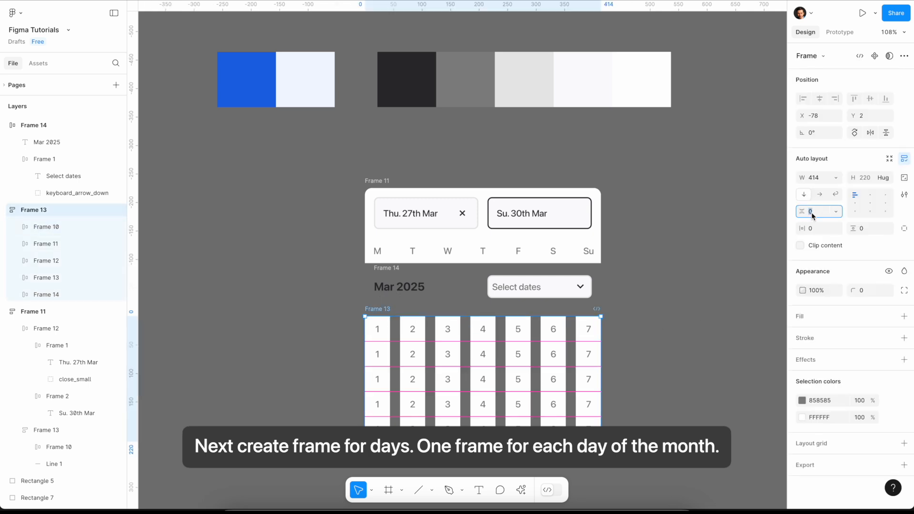
{"action": "type", "text": "16"}
{"action": "key", "text": "Return"}
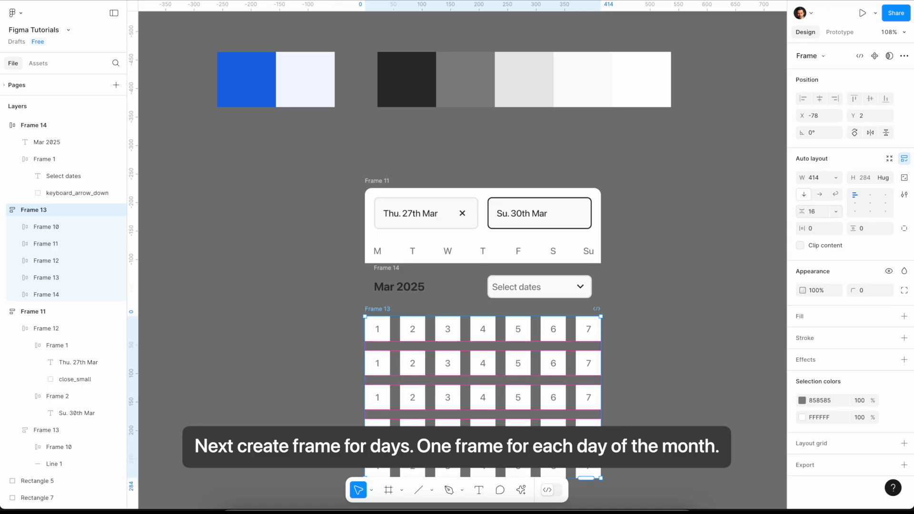
{"action": "scroll", "coordinate": [644, 363], "scroll_direction": "down", "scroll_amount": 1}
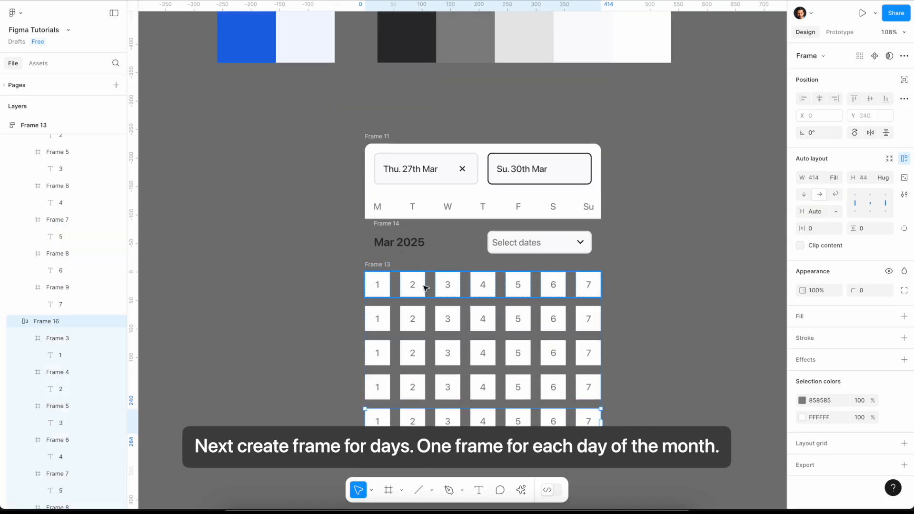
- Duplicate a day row inside the grid frame to add a sixth row
{"action": "left_click", "coordinate": [519, 289]}
{"action": "double_click", "coordinate": [519, 289]}
{"action": "double_click", "coordinate": [519, 288]}
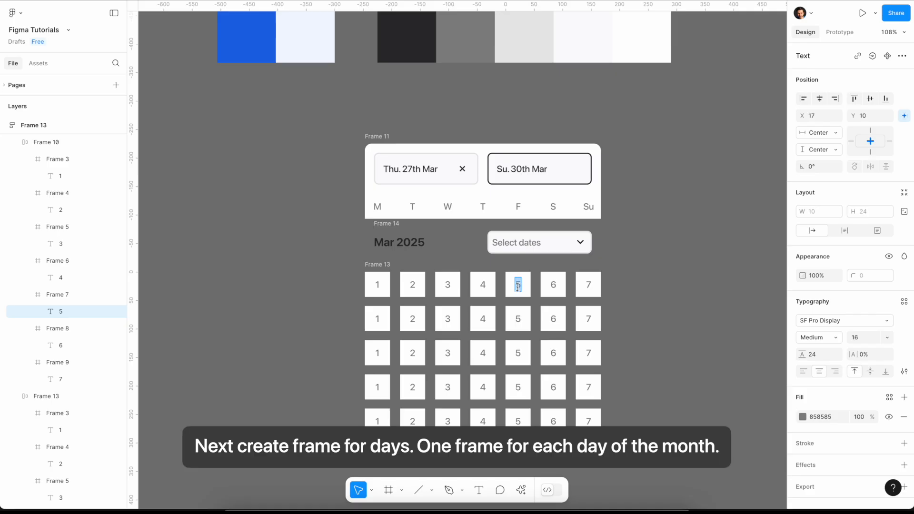
{"action": "key", "text": "Escape"}
{"action": "key", "text": "ctrl+d"}
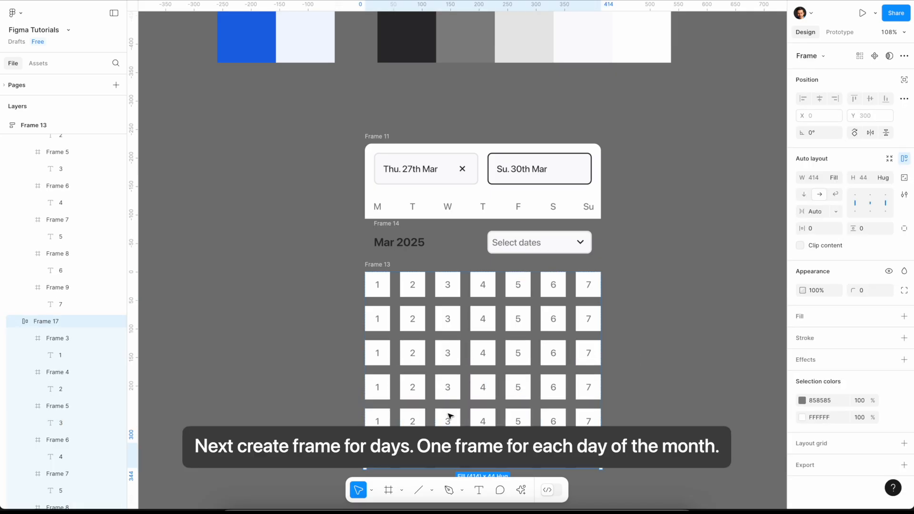
- Change the Saturday and Sunday cells of the first day row to 1 and 2
{"action": "left_click", "coordinate": [519, 286], "text": "ctrl"}
{"action": "left_click", "coordinate": [552, 286], "text": "ctrl"}
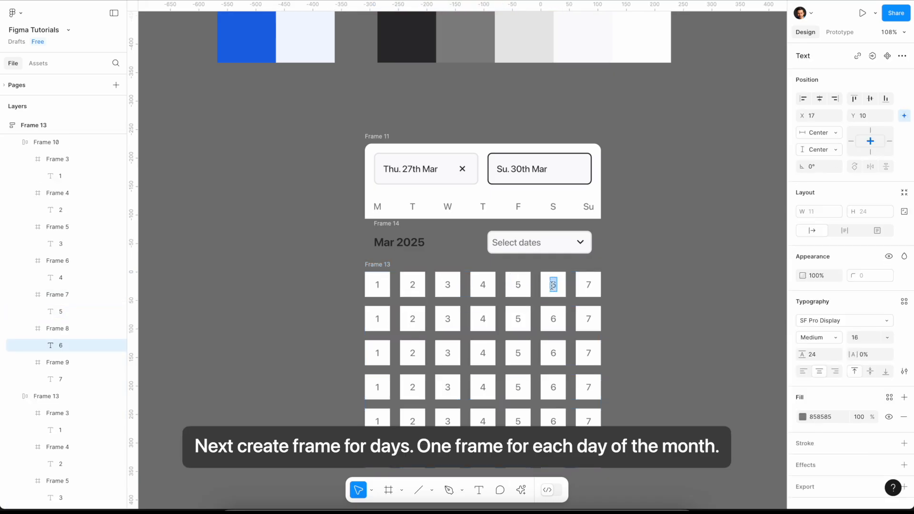
{"action": "type", "text": "1"}
{"action": "double_click", "coordinate": [589, 286]}
{"action": "type", "text": "2"}
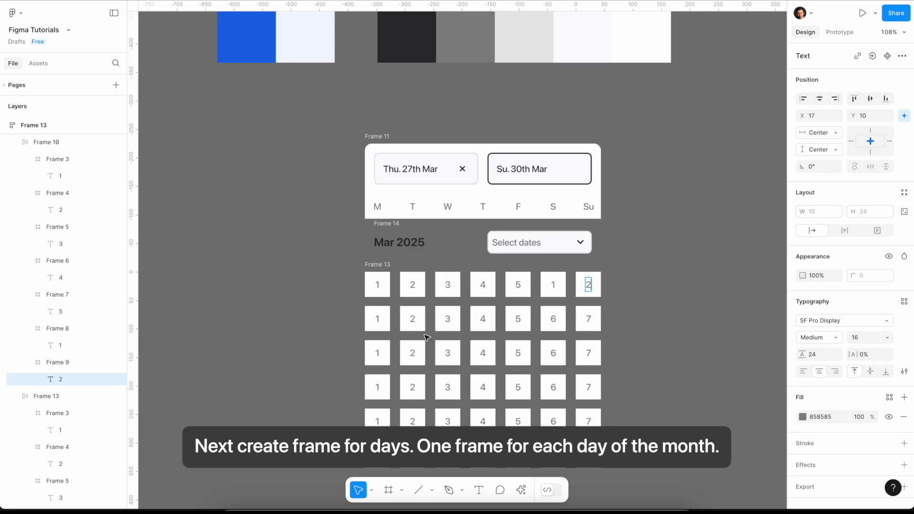
- Number the second to fifth rows from 3 to 30 and set the sixth row's first cell to 31
{"action": "double_click", "coordinate": [379, 321]}
{"action": "type", "text": "3"}
{"action": "double_click", "coordinate": [412, 319]}
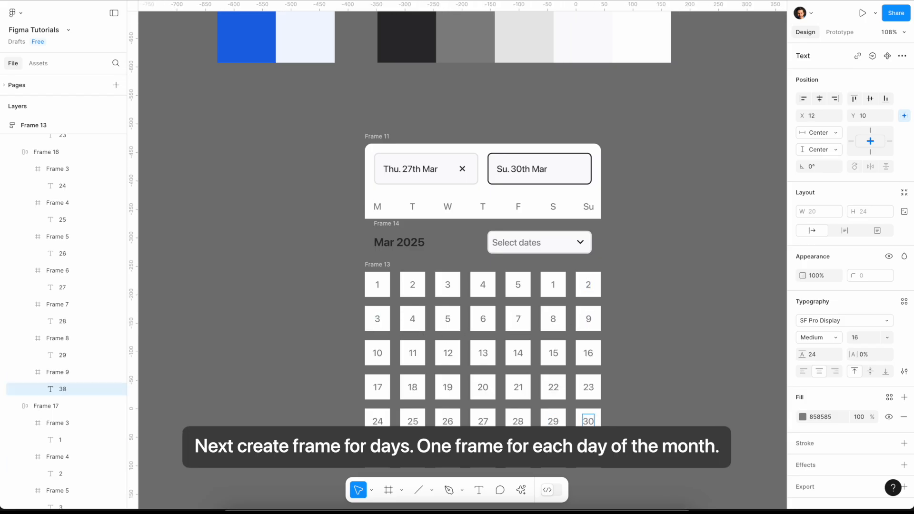
{"action": "double_click", "coordinate": [377, 456]}
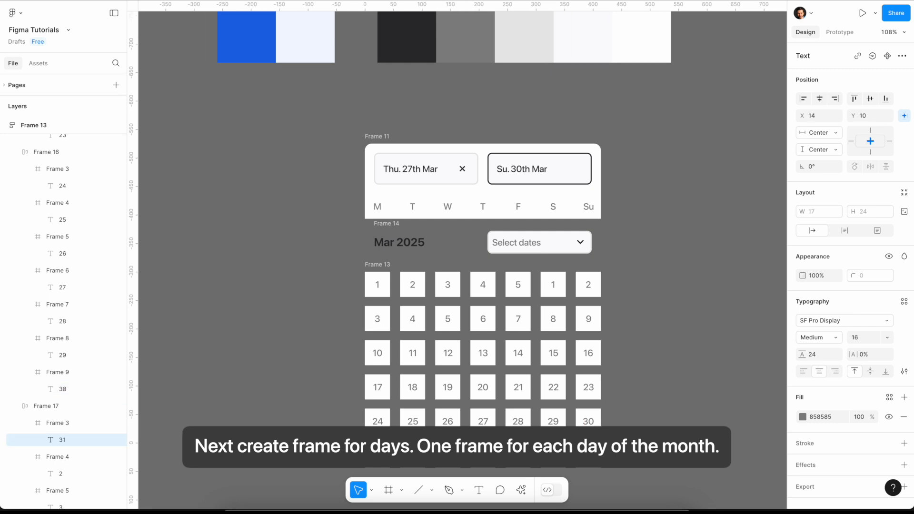
- Change the six cells after 31 in the last row to the placeholder 0
{"action": "double_click", "coordinate": [413, 455]}
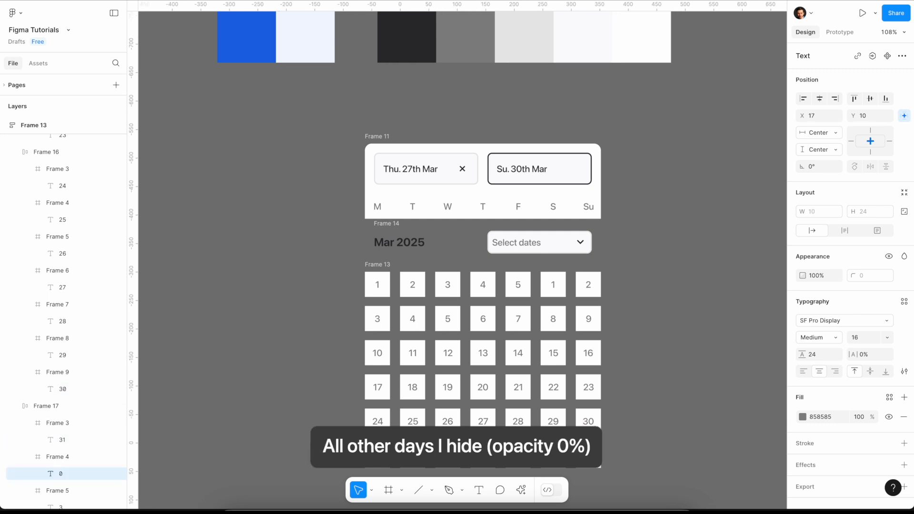
{"action": "double_click", "coordinate": [447, 456]}
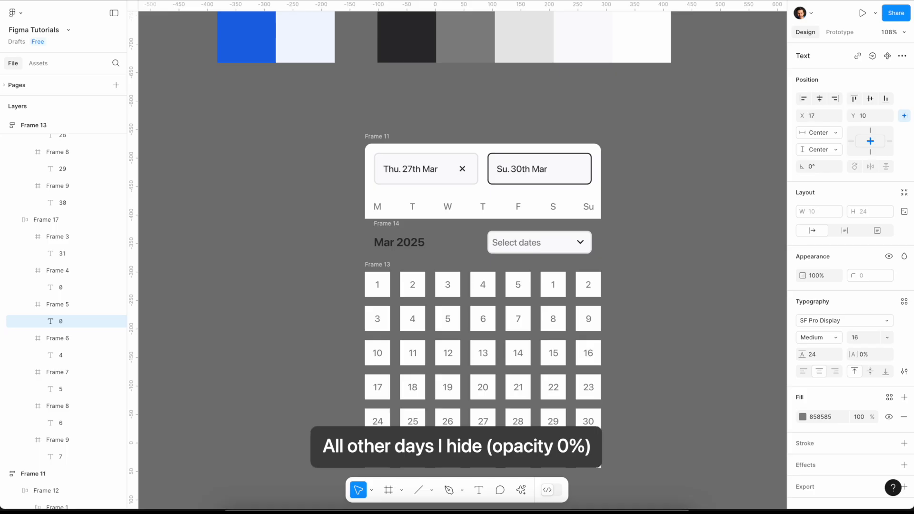
{"action": "double_click", "coordinate": [482, 455]}
{"action": "double_click", "coordinate": [518, 455]}
{"action": "type", "text": "0"}
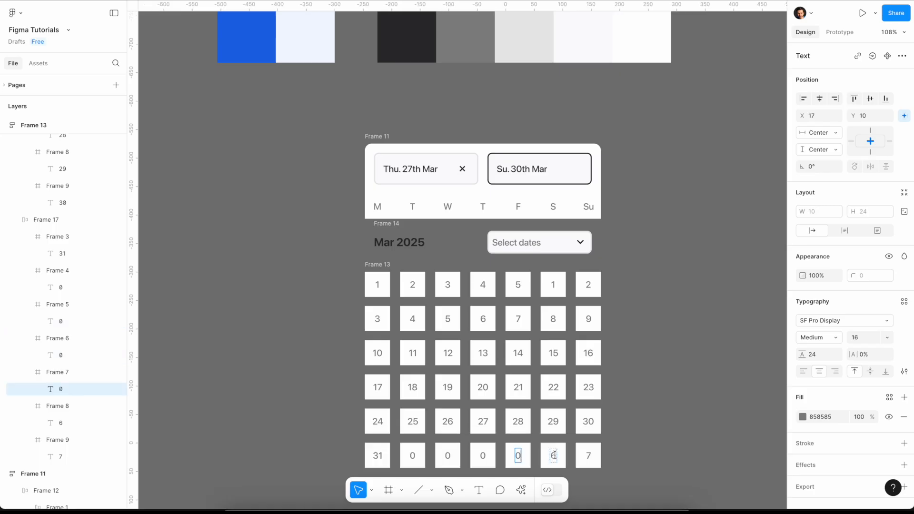
{"action": "double_click", "coordinate": [553, 455]}
{"action": "type", "text": "0"}
{"action": "double_click", "coordinate": [589, 455]}
{"action": "type", "text": "0"}
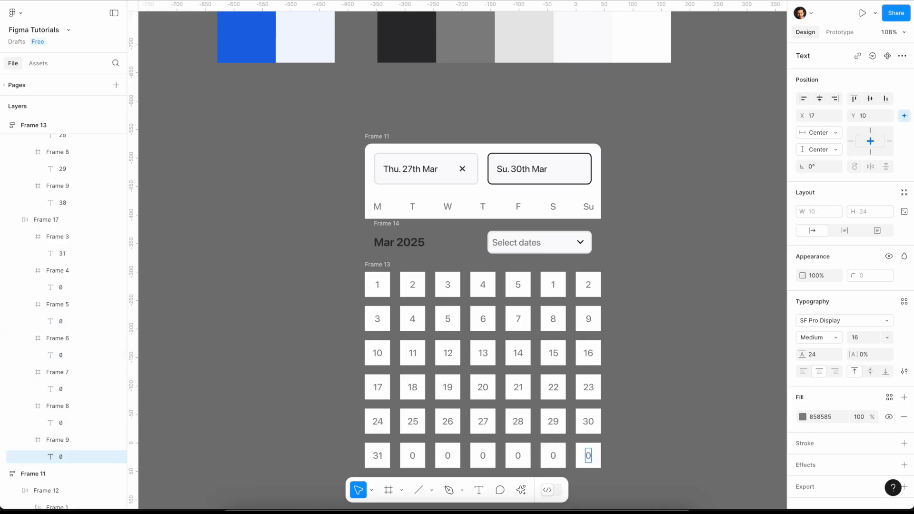
- Change the Monday to Friday cells of the first day row to the placeholder 0
{"action": "double_click", "coordinate": [378, 285]}
{"action": "type", "text": "0"}
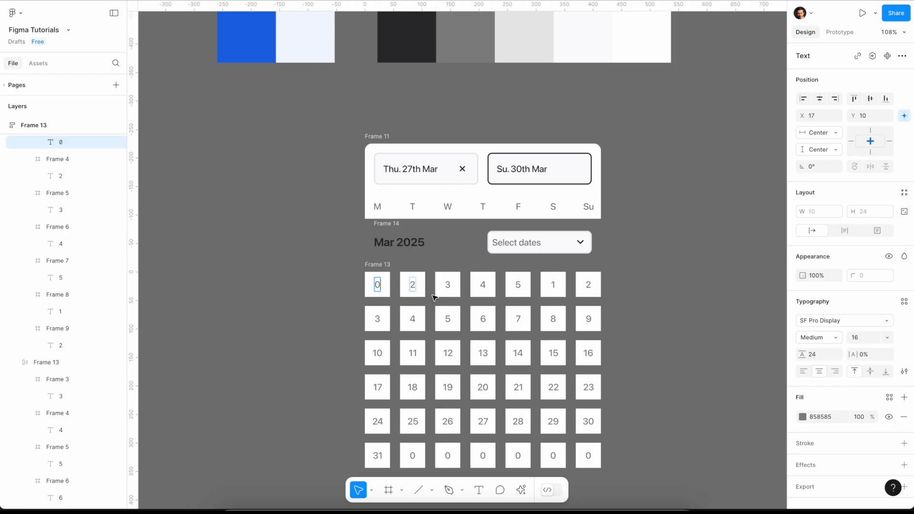
{"action": "double_click", "coordinate": [412, 285]}
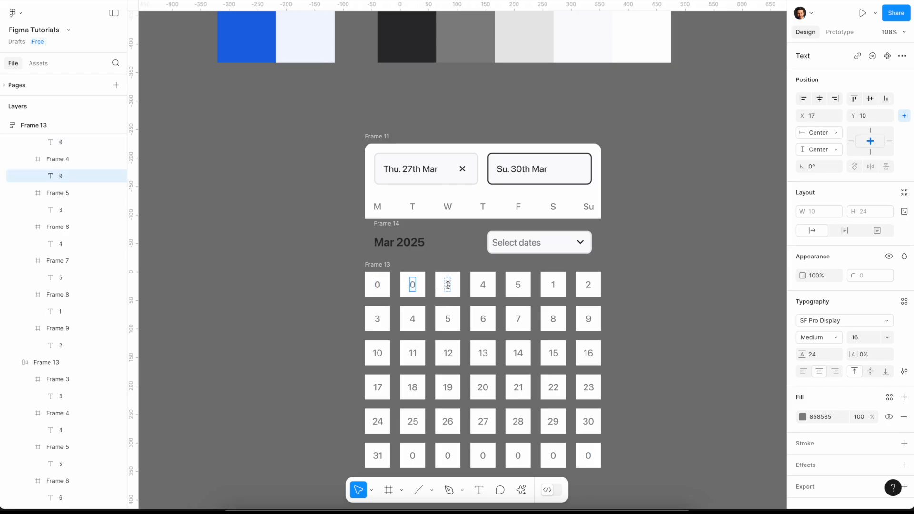
{"action": "double_click", "coordinate": [447, 284]}
{"action": "type", "text": "0"}
{"action": "double_click", "coordinate": [484, 286]}
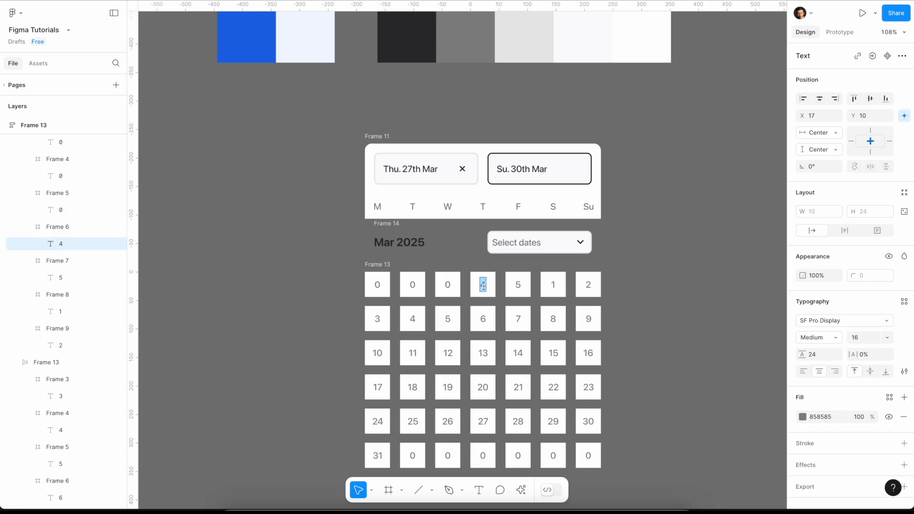
{"action": "type", "text": "0"}
{"action": "double_click", "coordinate": [515, 285]}
{"action": "key", "text": "Escape"}
{"action": "left_click", "coordinate": [650, 310]}
- Hide all the 0 placeholder texts in the first and last day rows by setting their opacity to 0%
{"action": "left_click", "coordinate": [384, 288]}
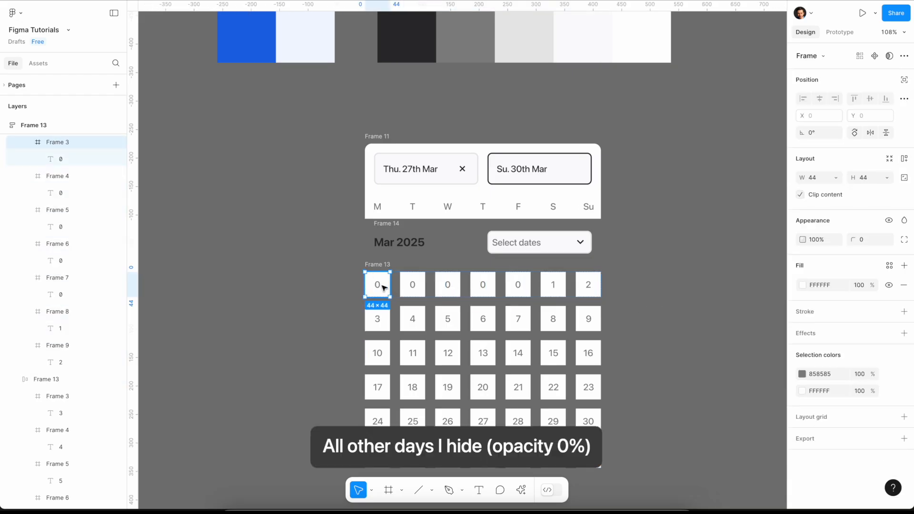
{"action": "double_click", "coordinate": [380, 285]}
{"action": "left_click", "coordinate": [414, 287], "text": "shift+super"}
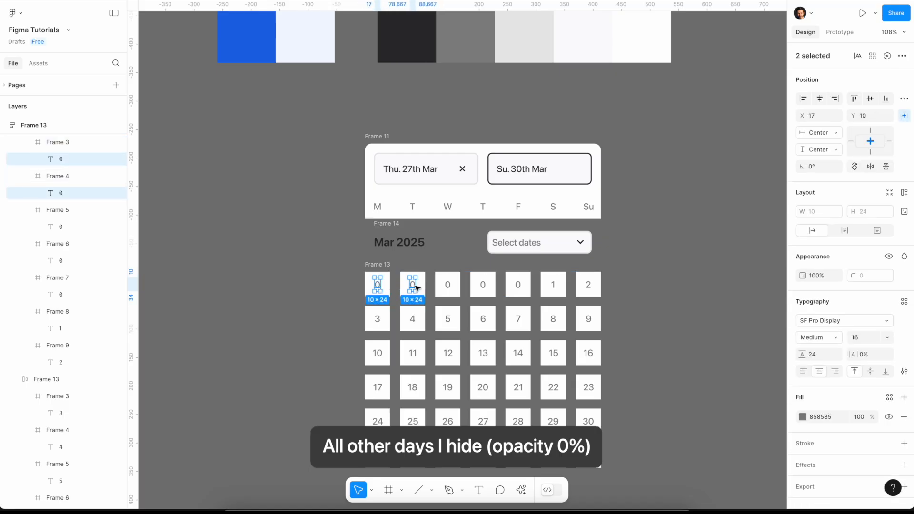
{"action": "left_click", "coordinate": [449, 287], "text": "shift+super"}
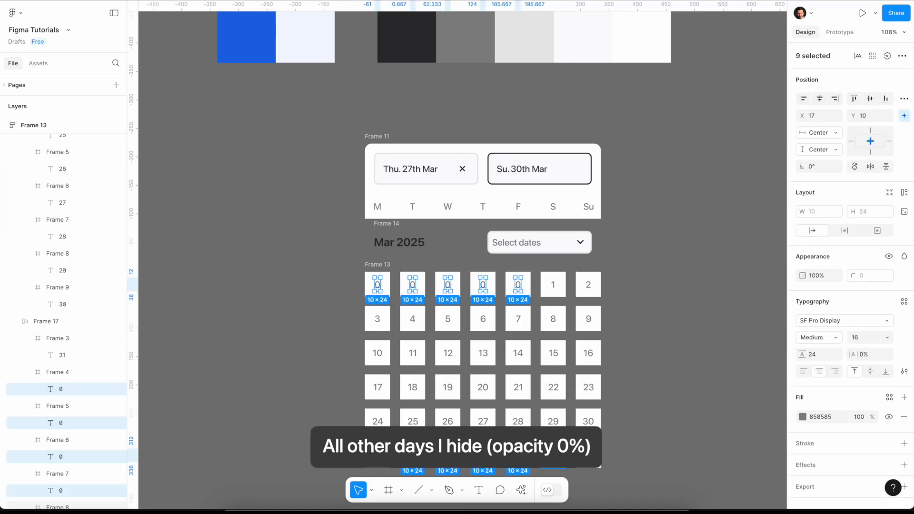
{"action": "left_click", "coordinate": [553, 455], "text": "shift+super"}
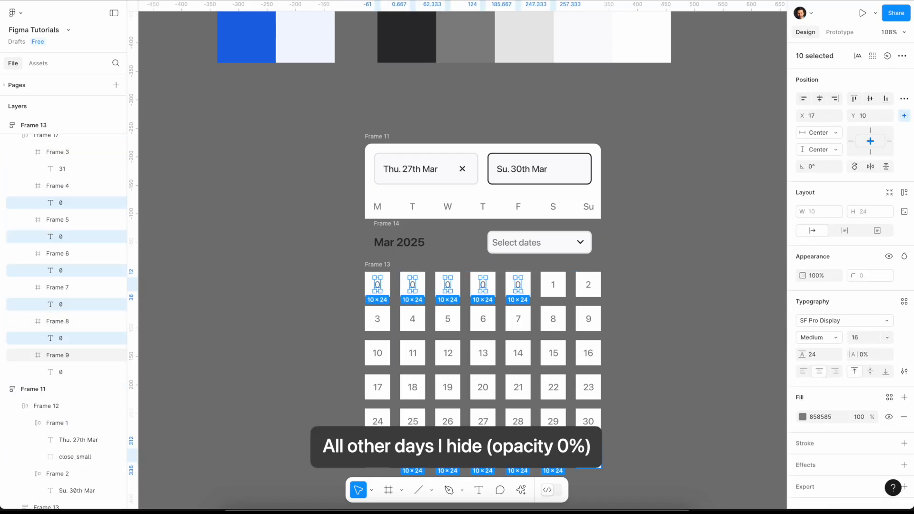
{"action": "left_click", "coordinate": [588, 456], "text": "shift+super"}
{"action": "left_click", "coordinate": [819, 275]}
{"action": "type", "text": "0"}
{"action": "key", "text": "Return"}
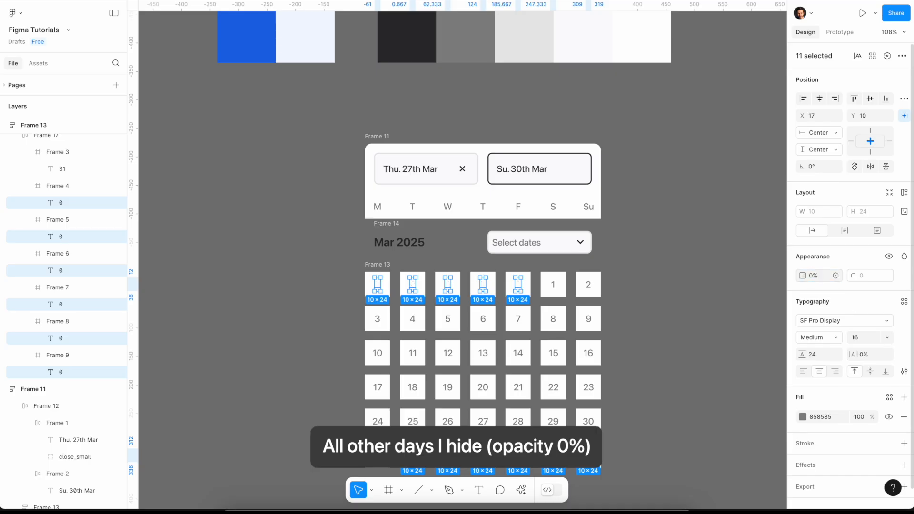
{"action": "left_click", "coordinate": [683, 279]}
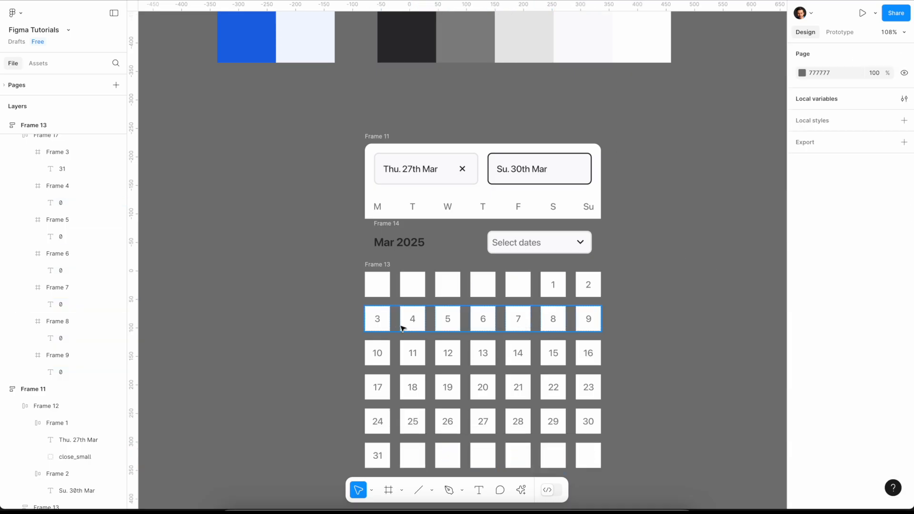
- Recolor the numbers of all six day rows to 2C2C2F, sampled from the dark palette swatch
{"action": "left_click", "coordinate": [565, 294]}
{"action": "left_click", "coordinate": [566, 324], "text": "shift"}
{"action": "left_click", "coordinate": [567, 355], "text": "shift"}
{"action": "left_click", "coordinate": [566, 386], "text": "shift"}
{"action": "left_click", "coordinate": [557, 421], "text": "shift"}
{"action": "left_click", "coordinate": [544, 454], "text": "shift"}
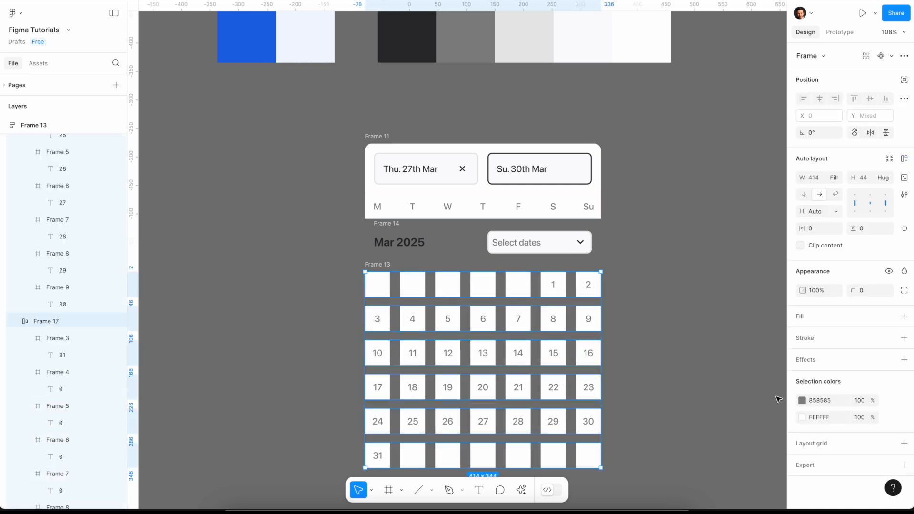
{"action": "left_click", "coordinate": [819, 404]}
{"action": "left_click", "coordinate": [802, 402]}
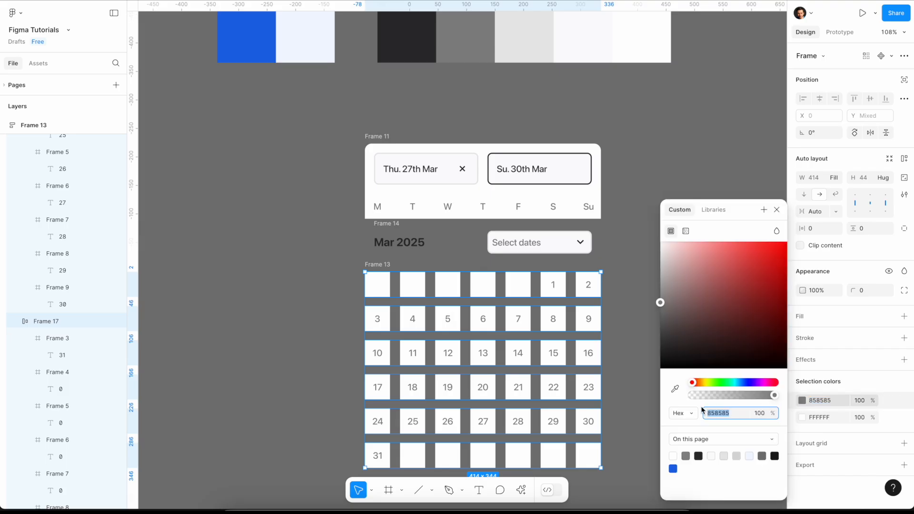
{"action": "left_click", "coordinate": [674, 394]}
{"action": "left_click", "coordinate": [427, 54]}
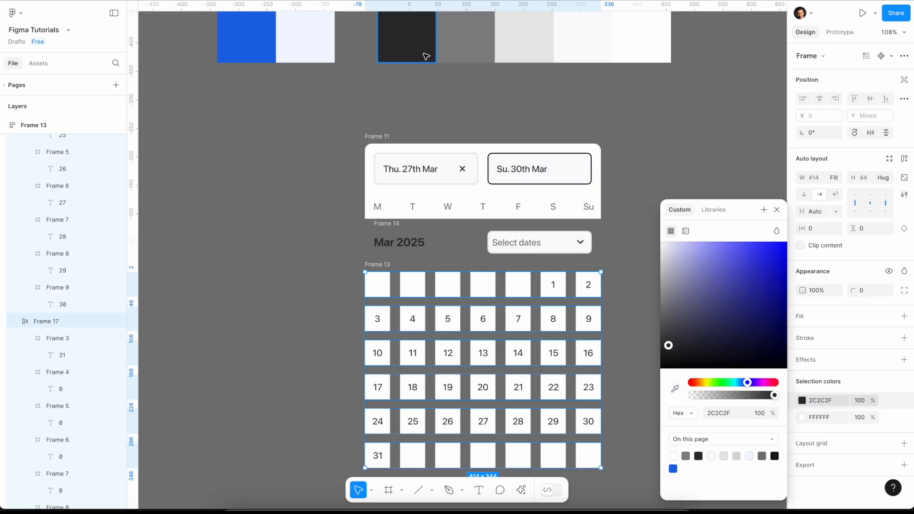
{"action": "key", "text": "Escape"}
- Recolor the Saturday and Sunday numbers from 1 to 30 to gray 858585, sampled from the palette swatch
{"action": "left_click", "coordinate": [555, 287]}
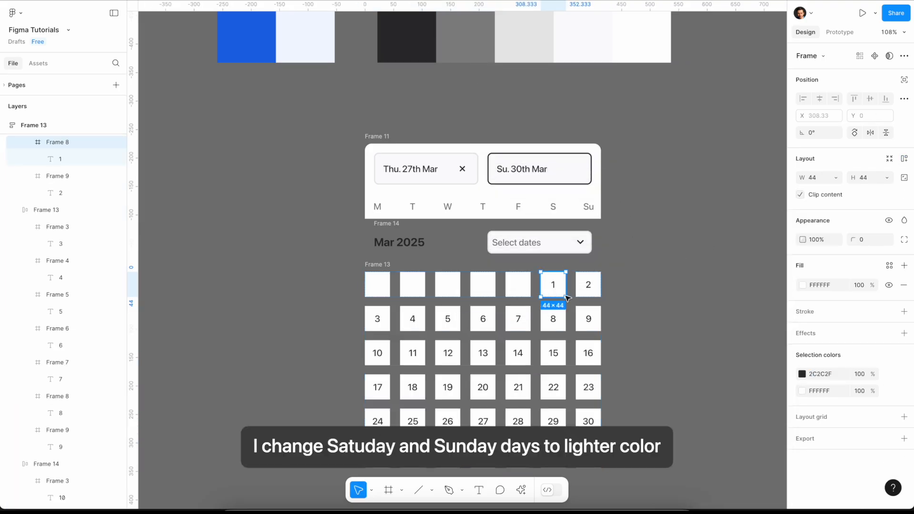
{"action": "left_click", "coordinate": [586, 295], "text": "shift"}
{"action": "left_click", "coordinate": [553, 319], "text": "shift"}
{"action": "left_click", "coordinate": [588, 319], "text": "shift"}
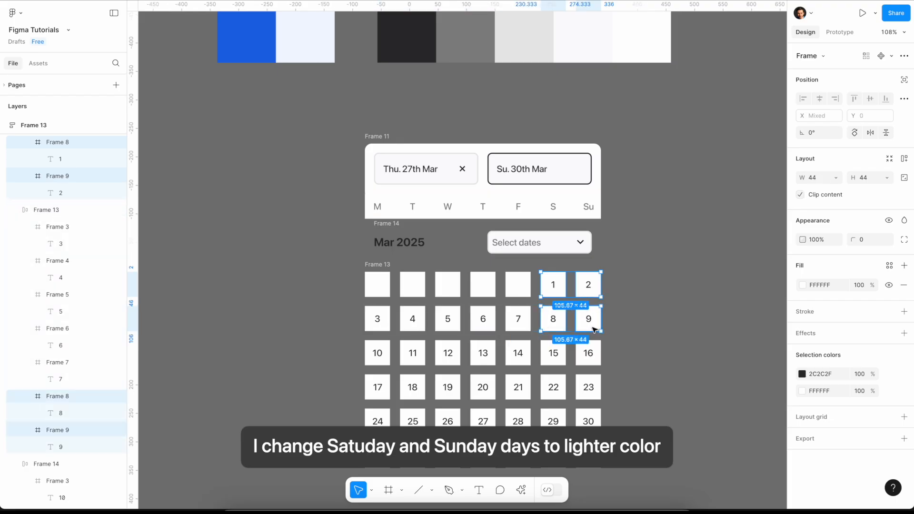
{"action": "left_click", "coordinate": [555, 354], "text": "shift"}
{"action": "left_click", "coordinate": [587, 353], "text": "shift"}
{"action": "left_click", "coordinate": [554, 388], "text": "shift"}
{"action": "left_click", "coordinate": [590, 391], "text": "shift"}
{"action": "left_click", "coordinate": [554, 418], "text": "shift"}
{"action": "left_click", "coordinate": [589, 418], "text": "shift"}
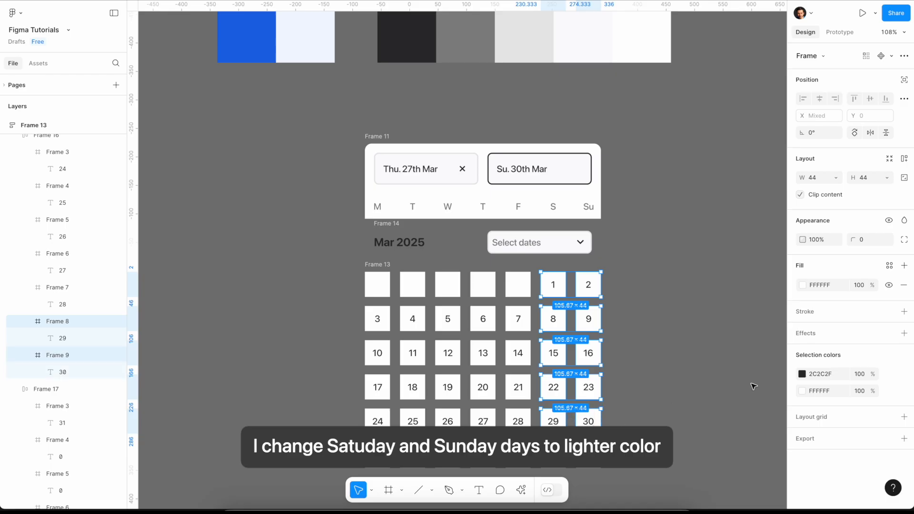
{"action": "left_click", "coordinate": [804, 375]}
{"action": "left_click", "coordinate": [675, 389]}
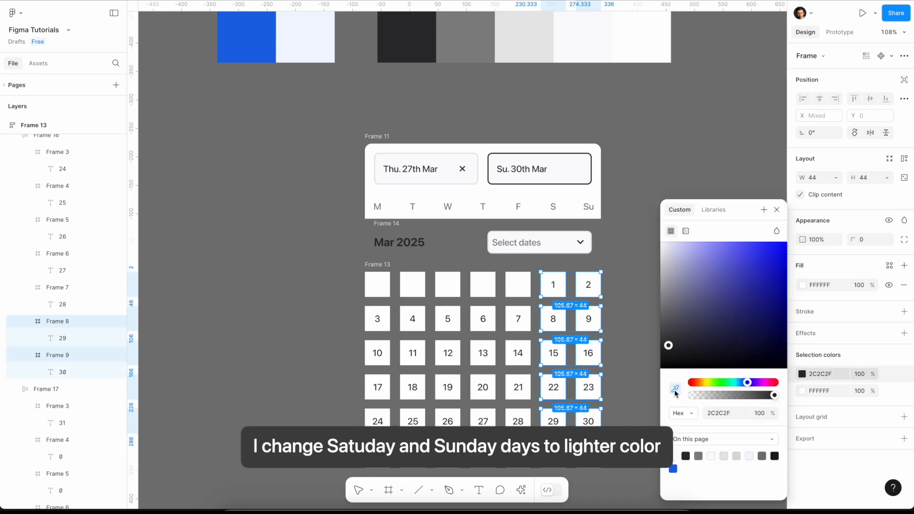
{"action": "left_click", "coordinate": [485, 49]}
{"action": "left_click", "coordinate": [631, 239]}
- Wrap the "Mar 2025" row and the day grid in a new frame with a white fill, placed directly below the header
{"action": "scroll", "coordinate": [631, 239], "scroll_direction": "down", "scroll_amount": 2}
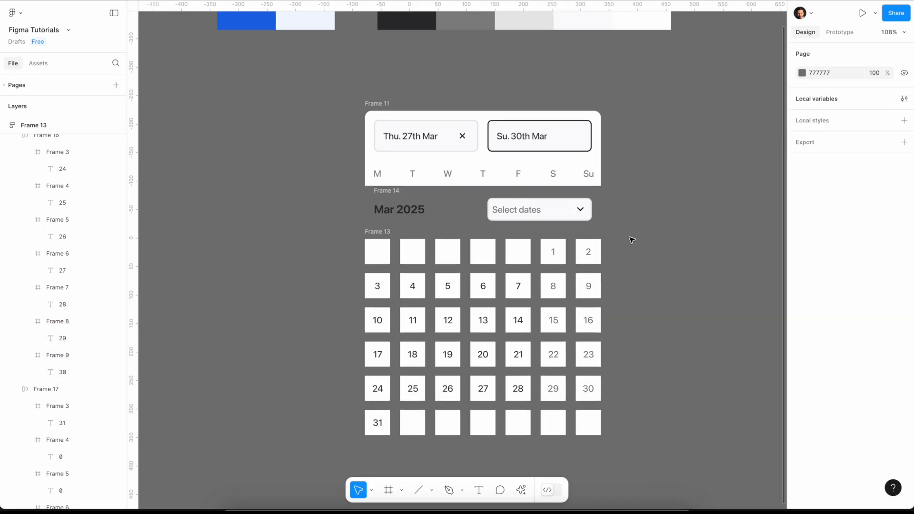
{"action": "left_click", "coordinate": [388, 205]}
{"action": "left_click", "coordinate": [381, 232], "text": "shift"}
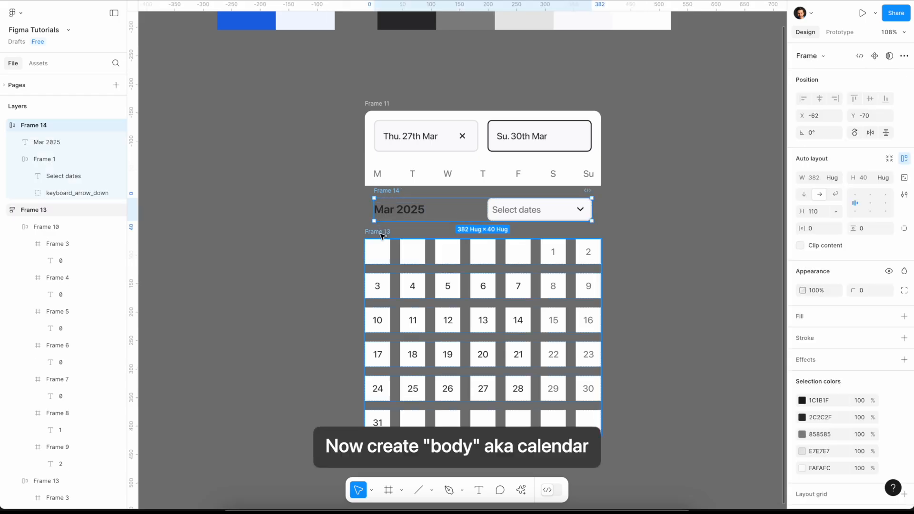
{"action": "right_click", "coordinate": [383, 233]}
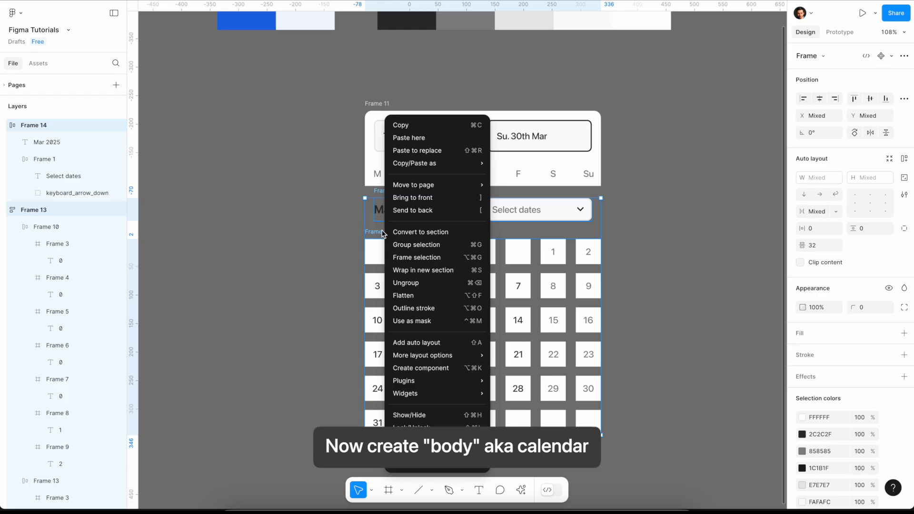
{"action": "left_click", "coordinate": [414, 257]}
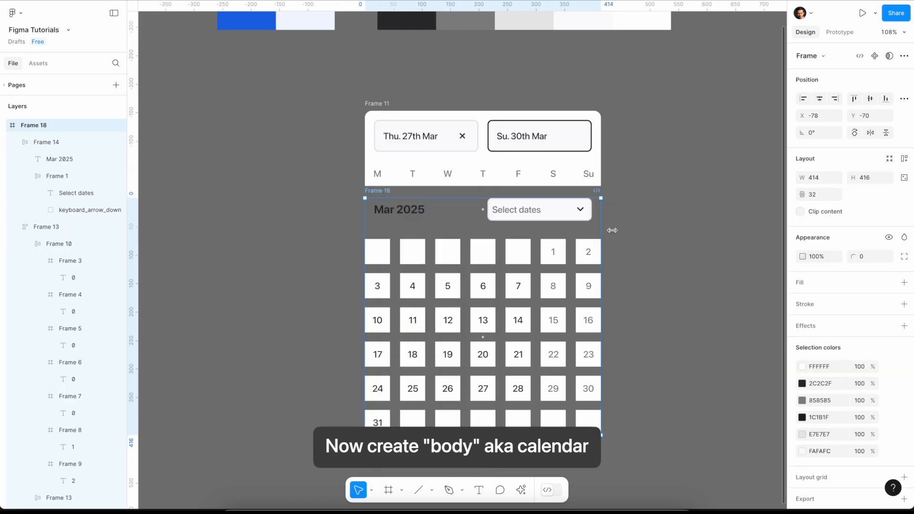
{"action": "left_click", "coordinate": [904, 282]}
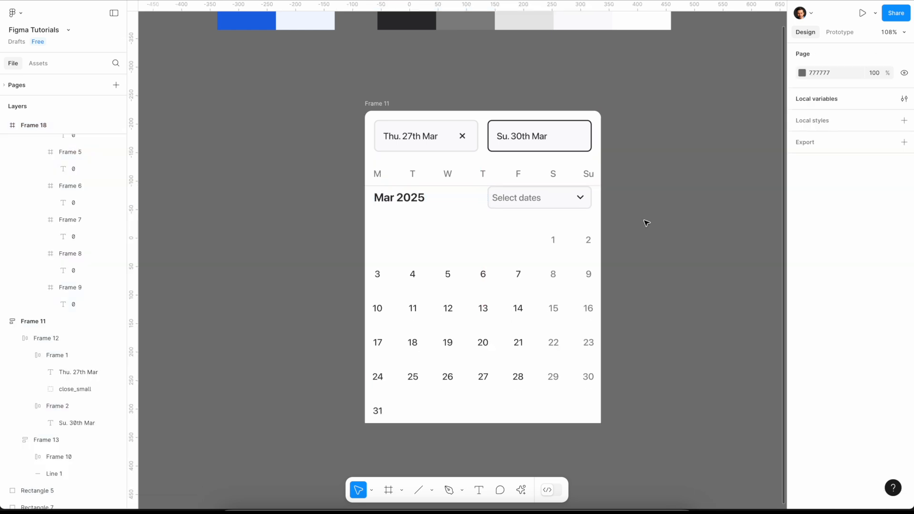
- Give the white calendar body frame a vertical auto layout with a top padding of 24
{"action": "left_click", "coordinate": [558, 226]}
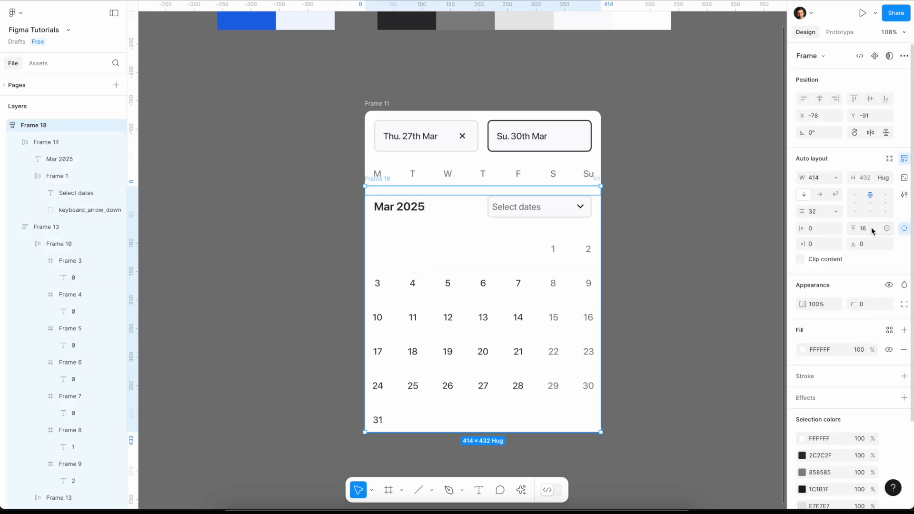
{"action": "type", "text": "24"}
{"action": "key", "text": "Return"}
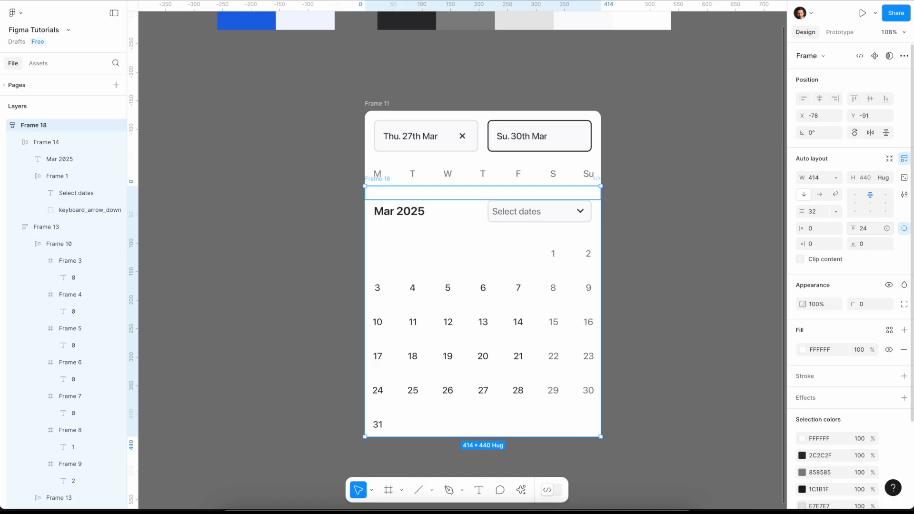
- Set the vertical gap between the "Mar 2025" row and the day grid in the calendar body to 16
{"action": "left_click", "coordinate": [686, 286]}
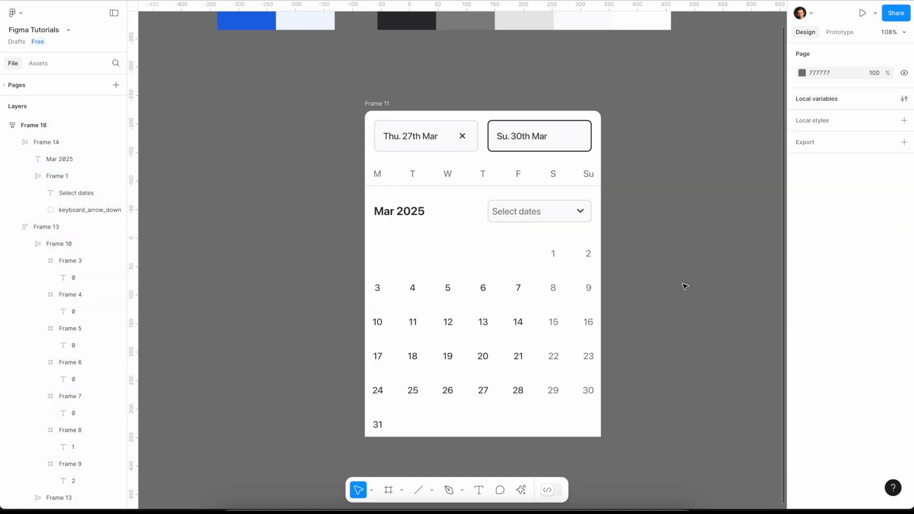
{"action": "left_click", "coordinate": [560, 233]}
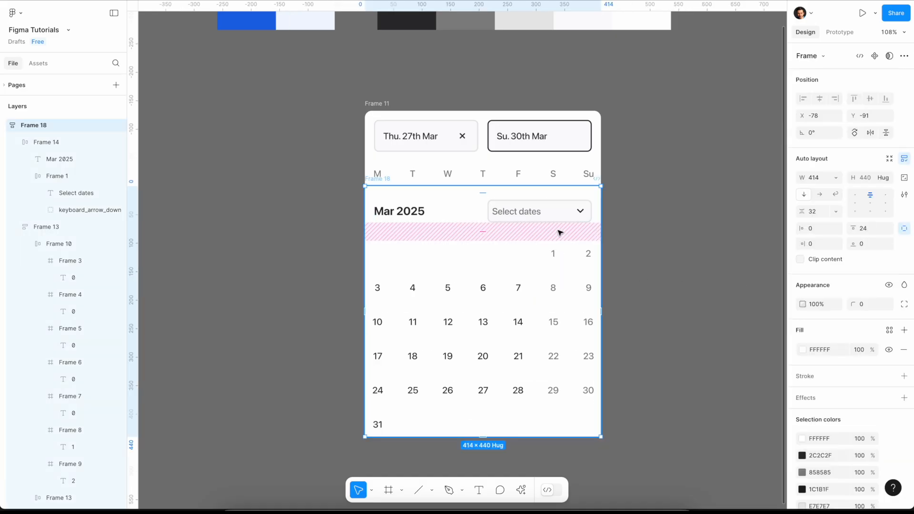
{"action": "left_click", "coordinate": [491, 234]}
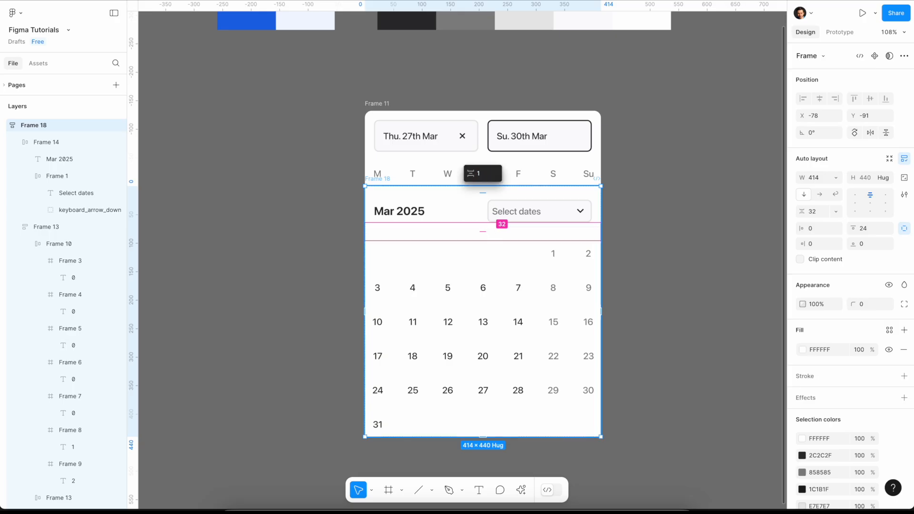
{"action": "key", "text": "Return"}
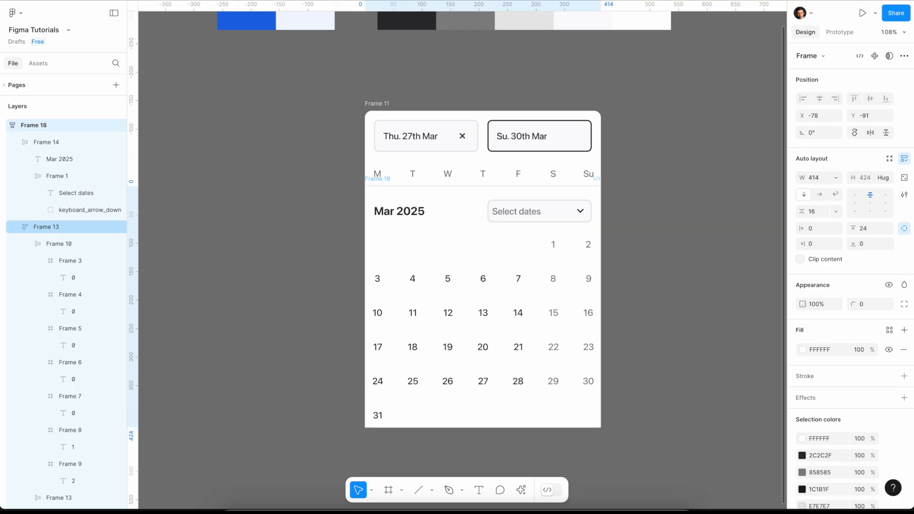
{"action": "left_click", "coordinate": [657, 300]}
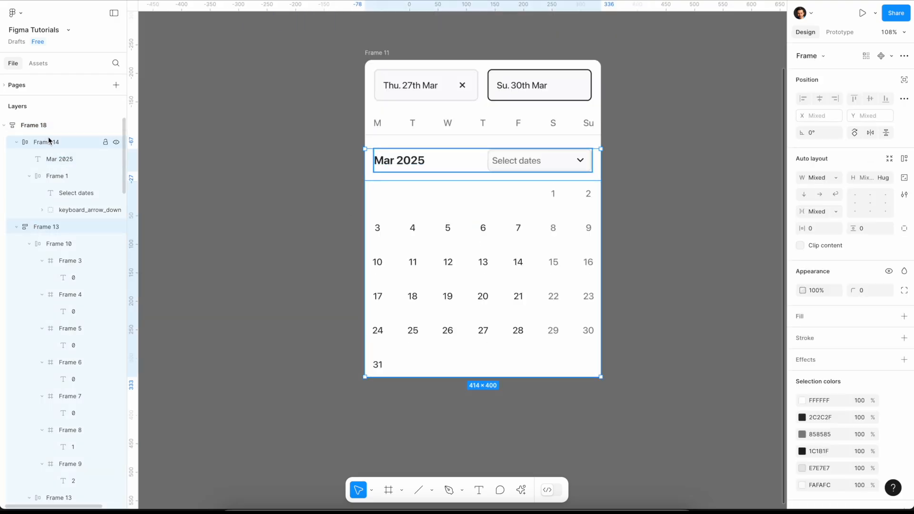
- Duplicate the "Mar 2025" calendar body frame and place the copy directly below the original, flush with its lower edge
{"action": "scroll", "coordinate": [302, 208], "scroll_direction": "up", "scroll_amount": 1}
{"action": "left_click", "coordinate": [302, 208]}
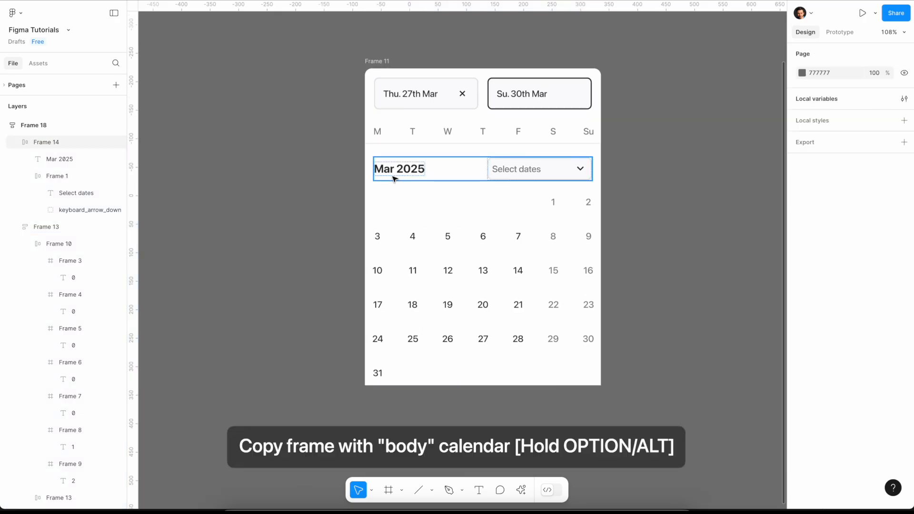
{"action": "left_click", "coordinate": [376, 146]}
{"action": "left_click_drag", "start_coordinate": [376, 146], "coordinate": [376, 374]}
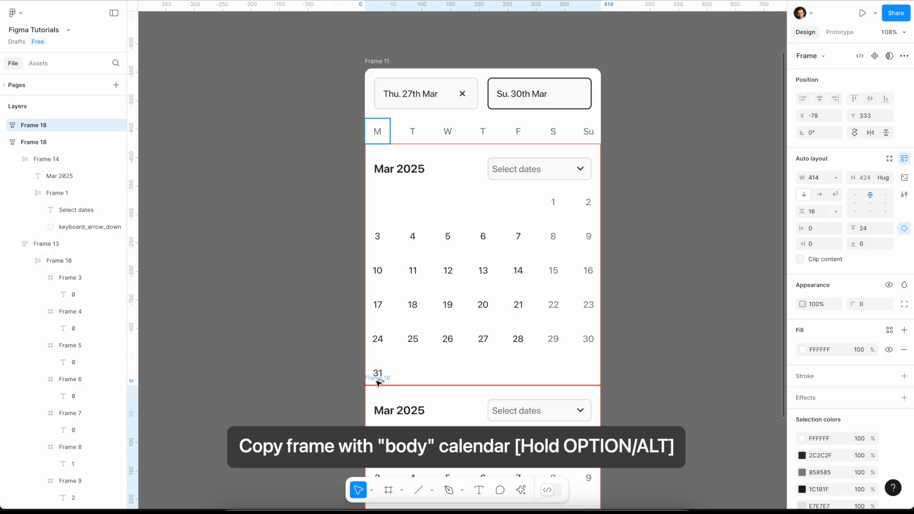
{"action": "left_click", "coordinate": [684, 350]}
- Change the month title of the duplicated calendar body to "Apr 2025"
{"action": "scroll", "coordinate": [684, 351], "scroll_direction": "down", "scroll_amount": 5}
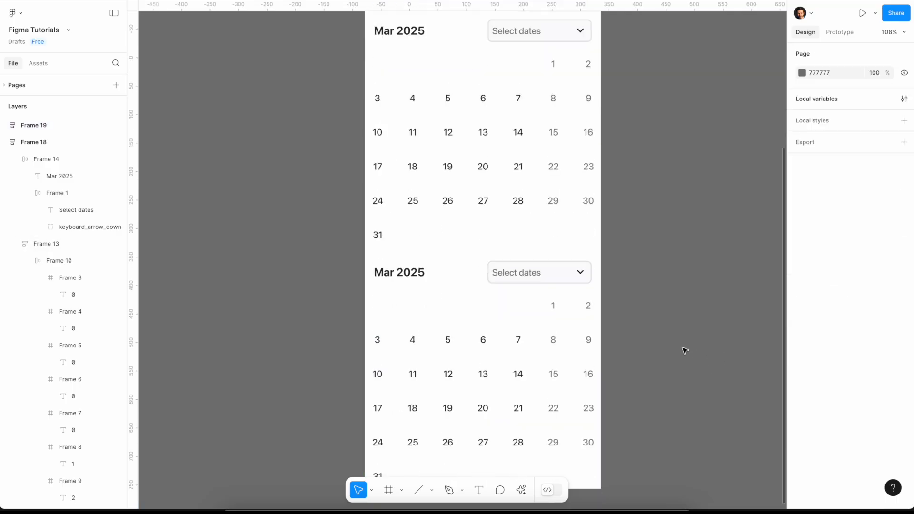
{"action": "double_click", "coordinate": [408, 232]}
{"action": "left_click_drag", "start_coordinate": [394, 233], "coordinate": [376, 232]}
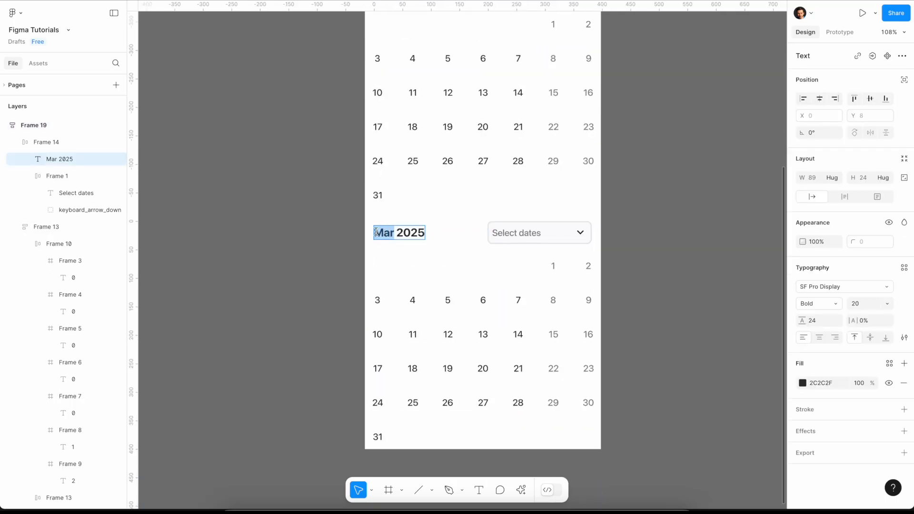
{"action": "type", "text": "Apr"}
{"action": "left_click", "coordinate": [621, 251]}
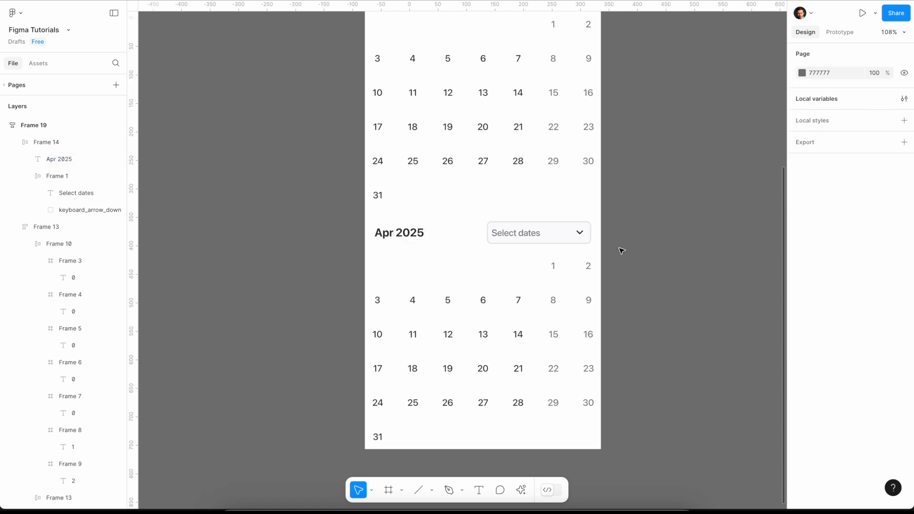
- Unhide the five hidden 0 placeholders, Monday to Friday, in April's first day row by setting their opacity to 100%
{"action": "double_click", "coordinate": [447, 267]}
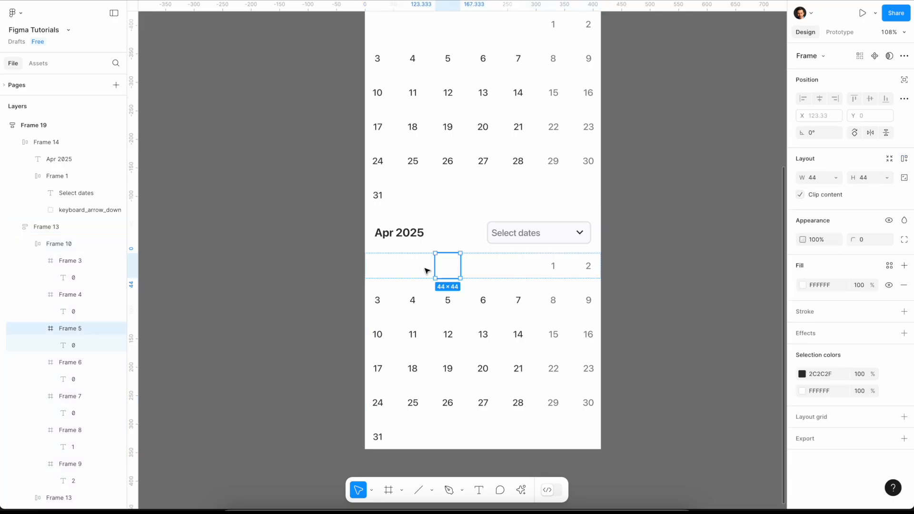
{"action": "left_click", "coordinate": [390, 269]}
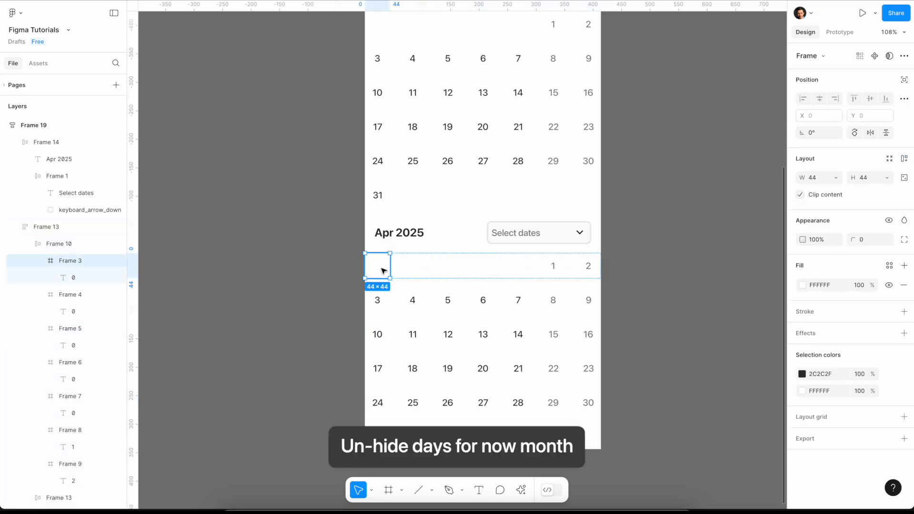
{"action": "double_click", "coordinate": [383, 271]}
{"action": "left_click", "coordinate": [410, 269], "text": "shift"}
{"action": "double_click", "coordinate": [413, 271], "text": "shift"}
{"action": "double_click", "coordinate": [447, 267], "text": "shift"}
{"action": "double_click", "coordinate": [485, 269], "text": "shift"}
{"action": "double_click", "coordinate": [518, 267], "text": "shift"}
{"action": "left_click", "coordinate": [819, 276]}
{"action": "key", "text": "Return"}
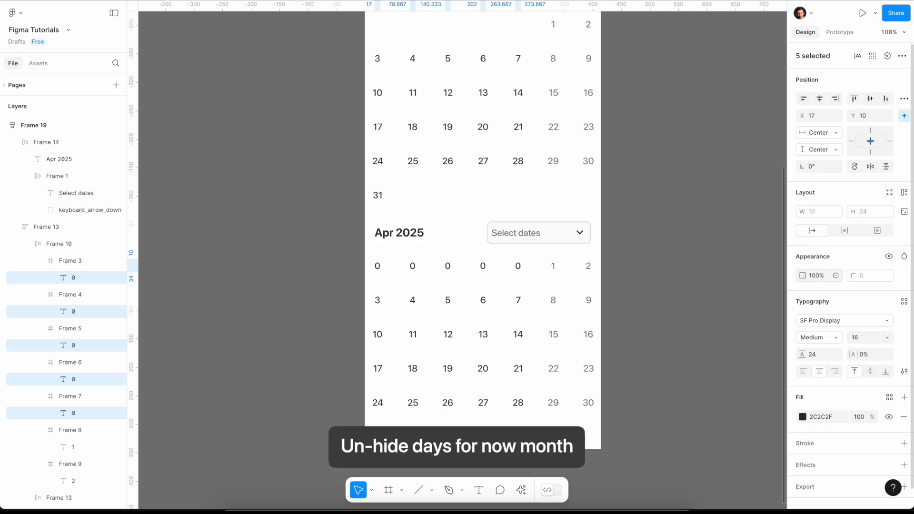
- Set the opacity of the six hidden 0 placeholders after 31 in April's last row to 100%
{"action": "left_click", "coordinate": [412, 434]}
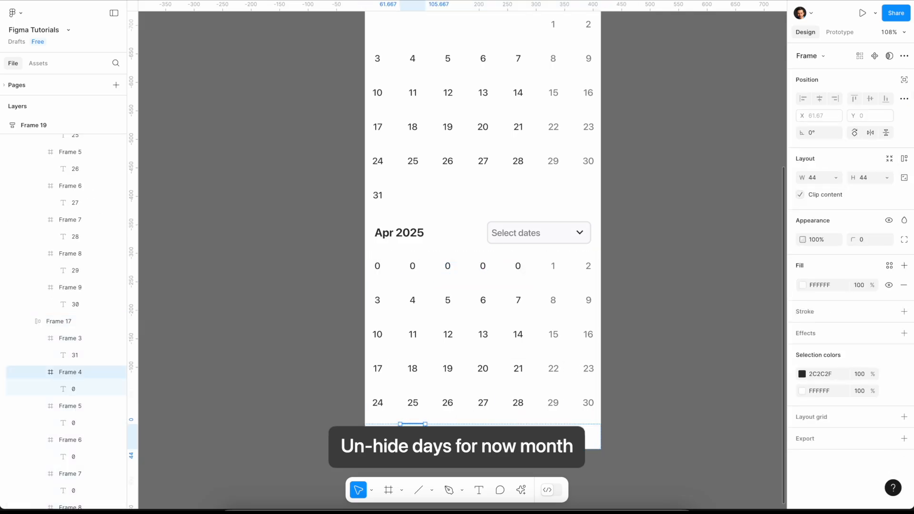
{"action": "left_click_drag", "start_coordinate": [403, 435], "coordinate": [590, 436]}
{"action": "left_click", "coordinate": [818, 276]}
{"action": "type", "text": "100"}
{"action": "key", "text": "Return"}
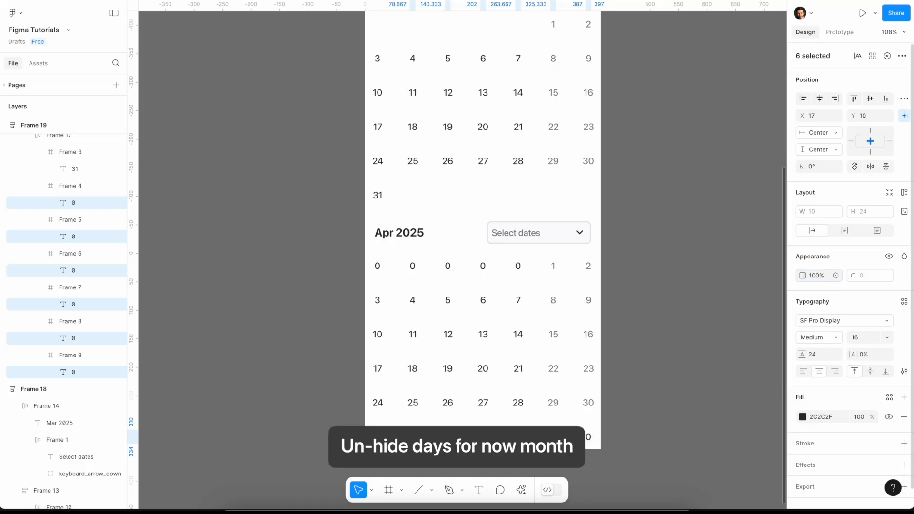
- Renumber the April days from 1 on the first Tuesday to 30 on the last Wednesday, and delete the surplus sixth row
{"action": "double_click", "coordinate": [412, 266]}
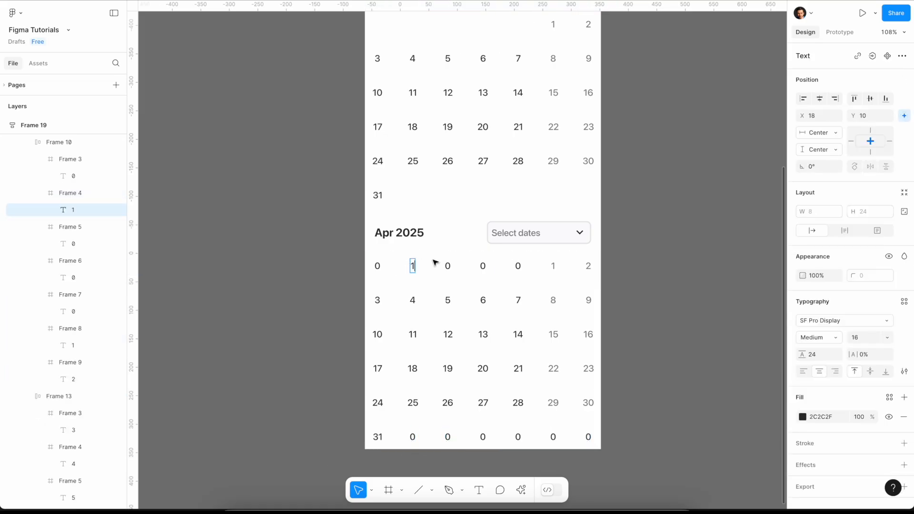
{"action": "double_click", "coordinate": [447, 265]}
{"action": "double_click", "coordinate": [481, 265]}
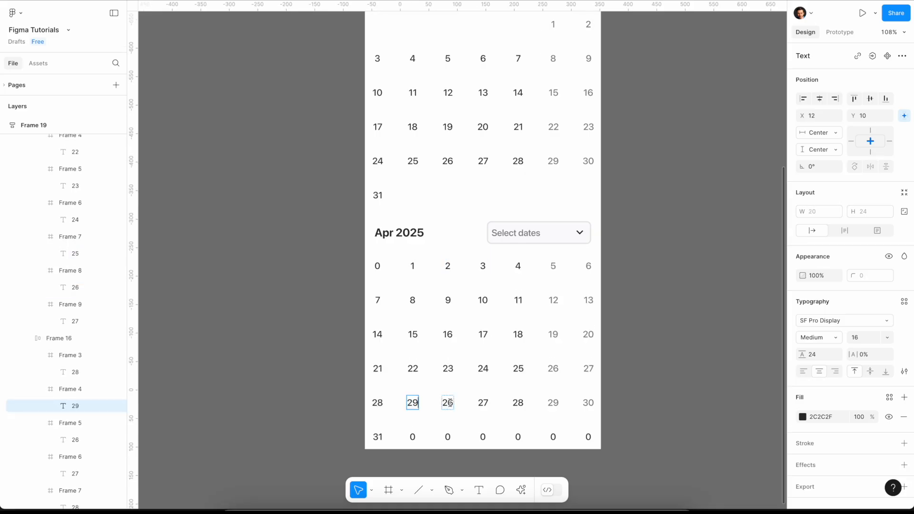
{"action": "double_click", "coordinate": [449, 402]}
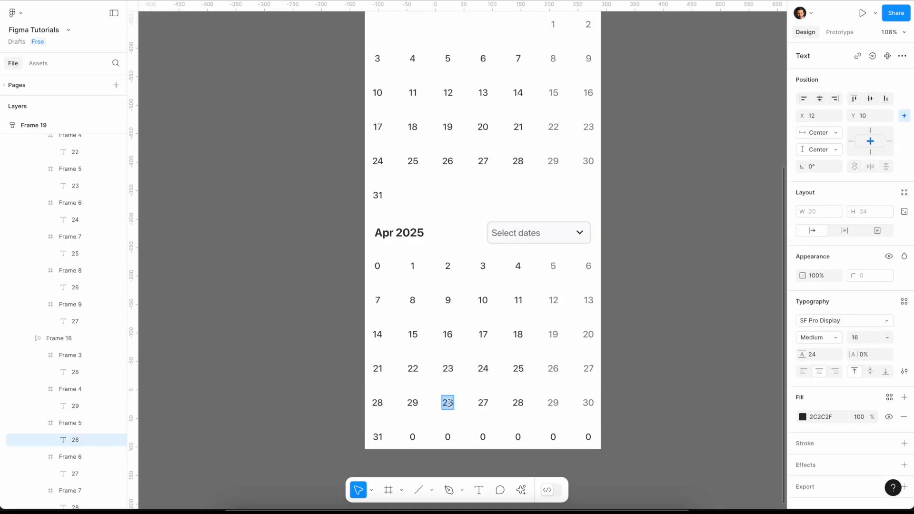
{"action": "type", "text": "30"}
{"action": "key", "text": "Escape"}
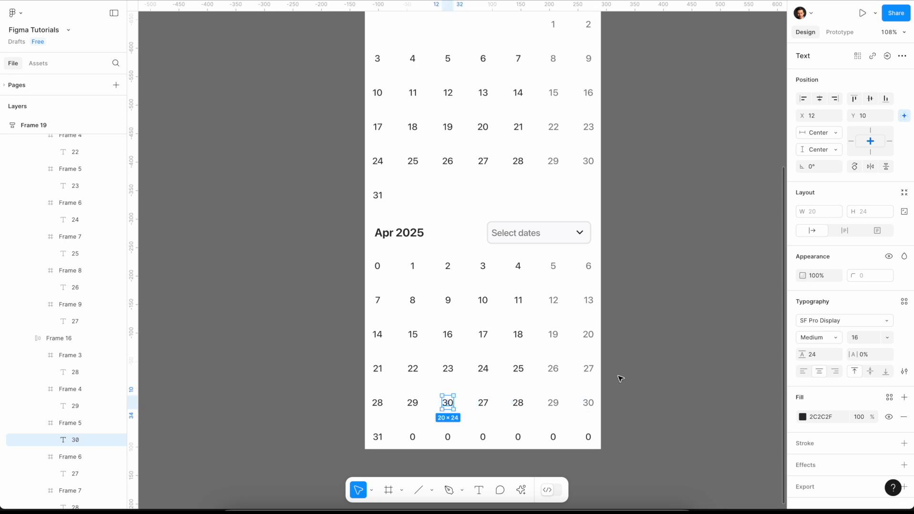
{"action": "left_click", "coordinate": [555, 431]}
{"action": "key", "text": "Delete"}
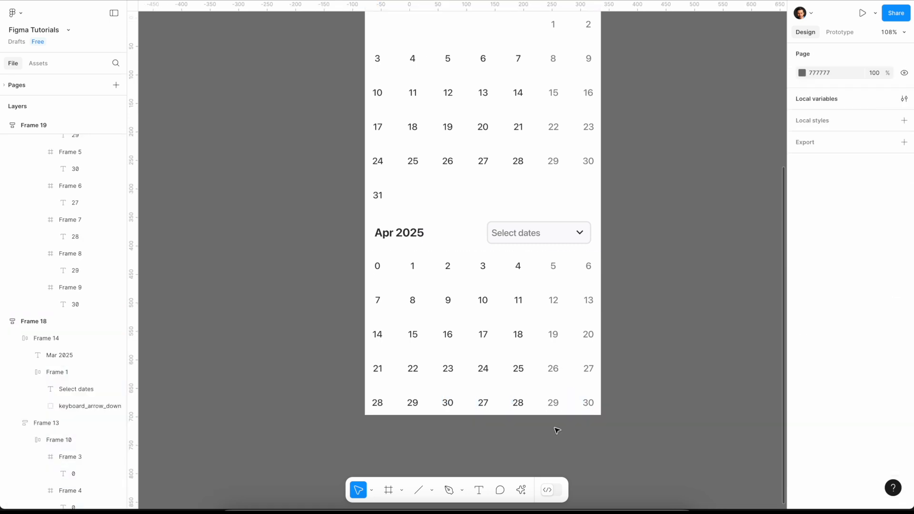
- Replace the four leftover numbers after 30 in April's last row with 0
{"action": "left_click", "coordinate": [482, 403]}
{"action": "left_click", "coordinate": [482, 403]}
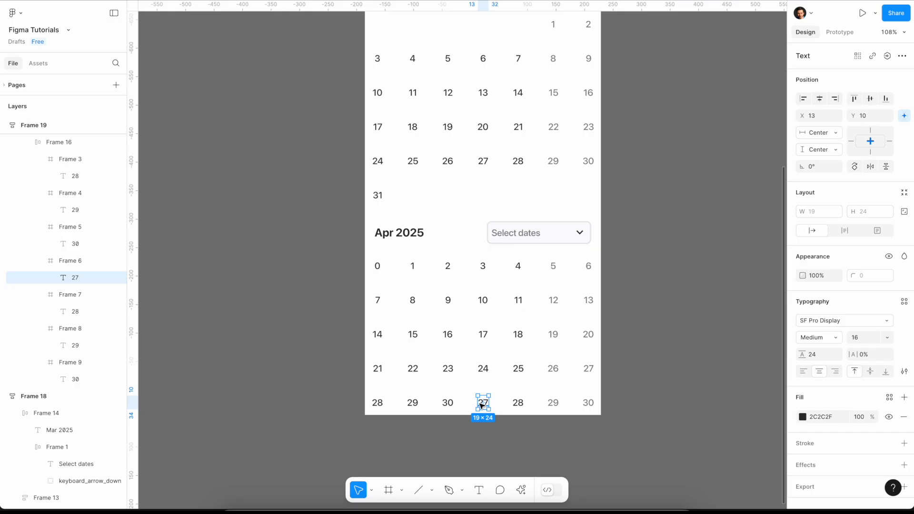
{"action": "double_click", "coordinate": [482, 403]}
{"action": "type", "text": "0"}
{"action": "double_click", "coordinate": [519, 403]}
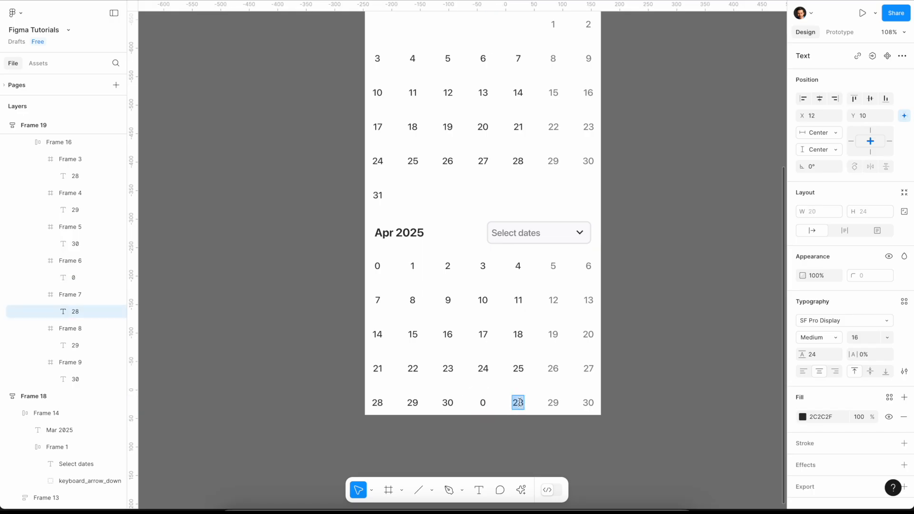
{"action": "type", "text": "0"}
{"action": "double_click", "coordinate": [550, 403]}
{"action": "type", "text": "0"}
{"action": "double_click", "coordinate": [589, 403]}
{"action": "type", "text": "0"}
{"action": "key", "text": "Escape"}
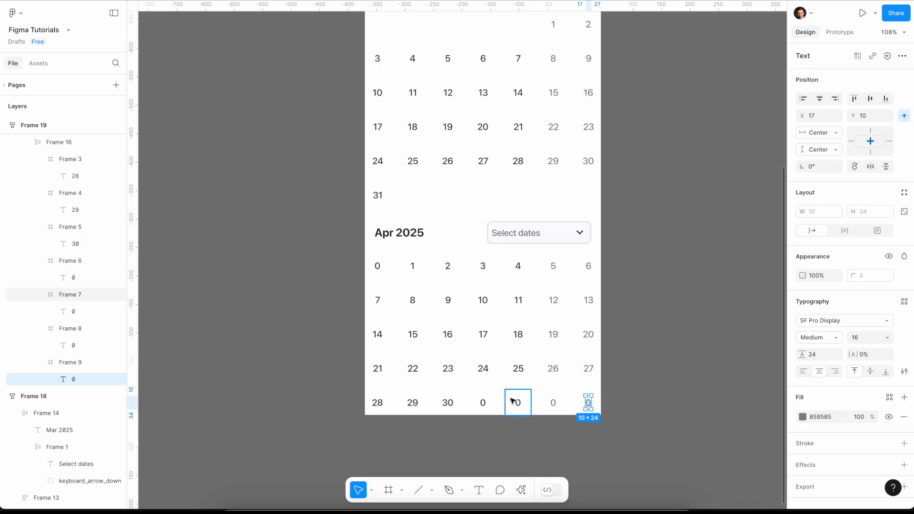
- Hide April's 0 placeholders, the one before day 1 and the four after day 30, by setting their opacity to 0%
{"action": "left_click", "coordinate": [378, 266]}
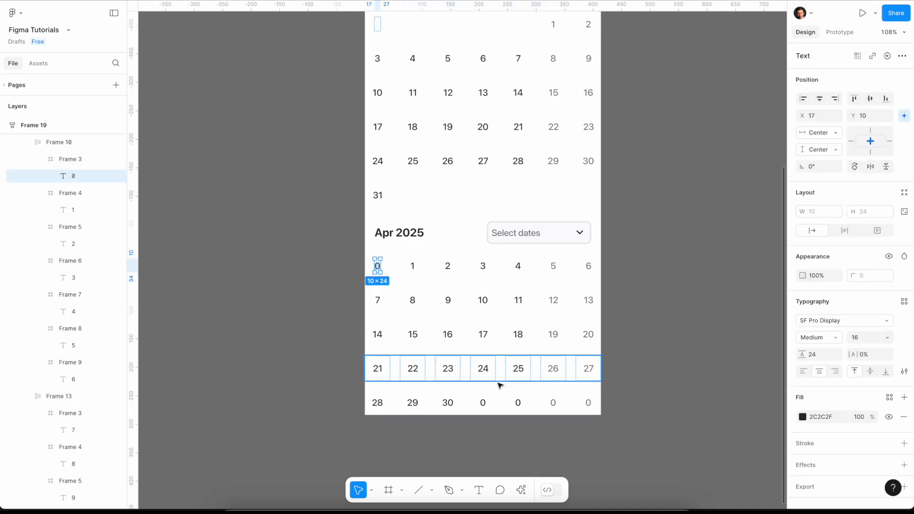
{"action": "left_click", "coordinate": [489, 402], "text": "shift"}
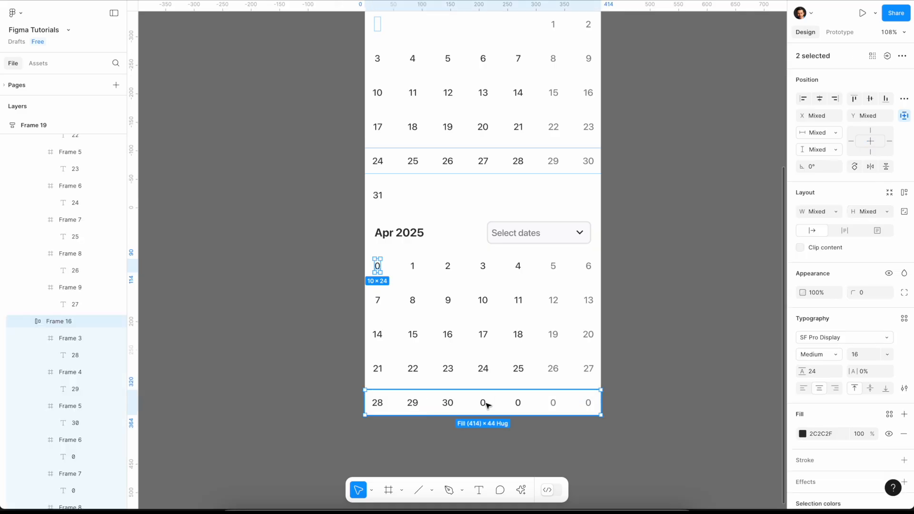
{"action": "left_click_drag", "start_coordinate": [487, 405], "coordinate": [604, 398]}
{"action": "left_click", "coordinate": [816, 275]}
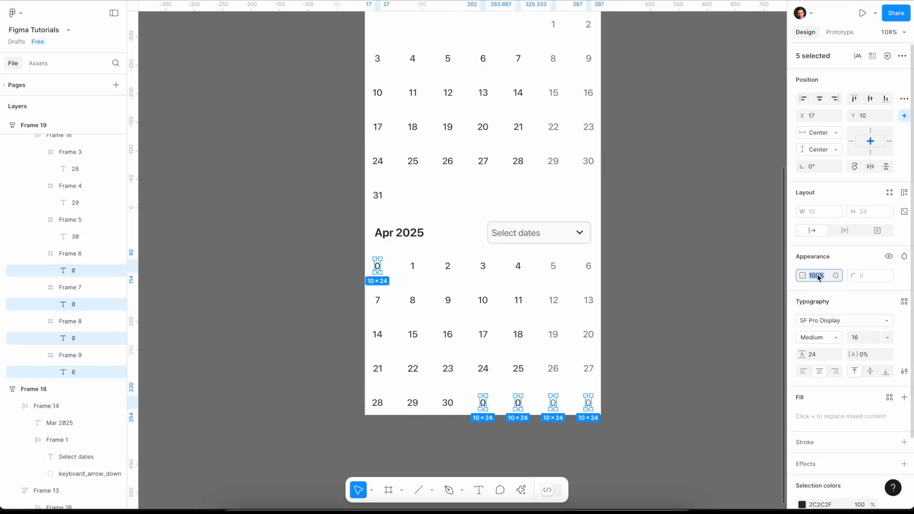
{"action": "type", "text": "0"}
{"action": "key", "text": "Return"}
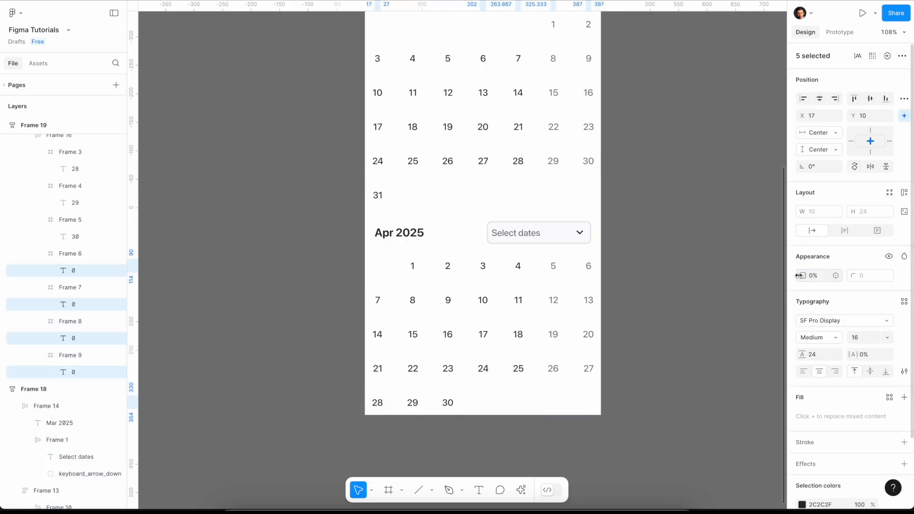
{"action": "left_click", "coordinate": [663, 277]}
- Combine the March and April calendar body frames into one vertical auto layout frame
{"action": "scroll", "coordinate": [667, 320], "scroll_direction": "up", "scroll_amount": 4}
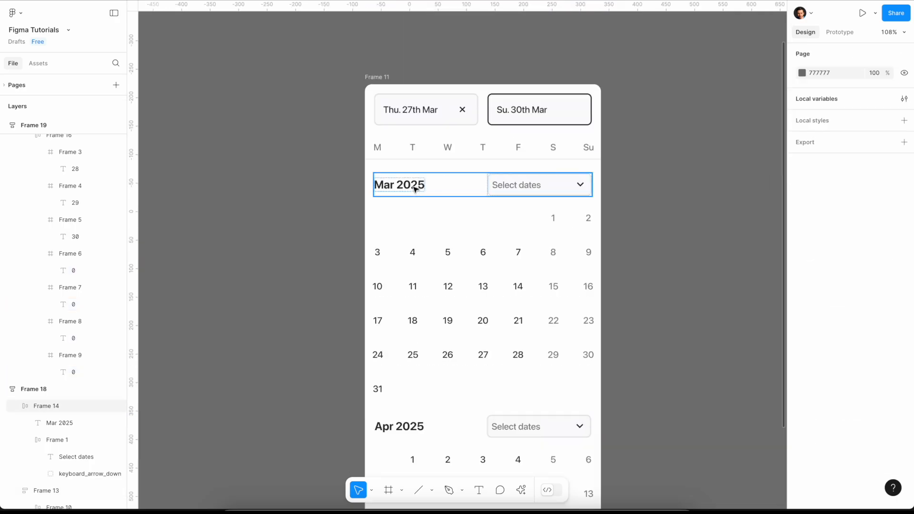
{"action": "left_click", "coordinate": [401, 169]}
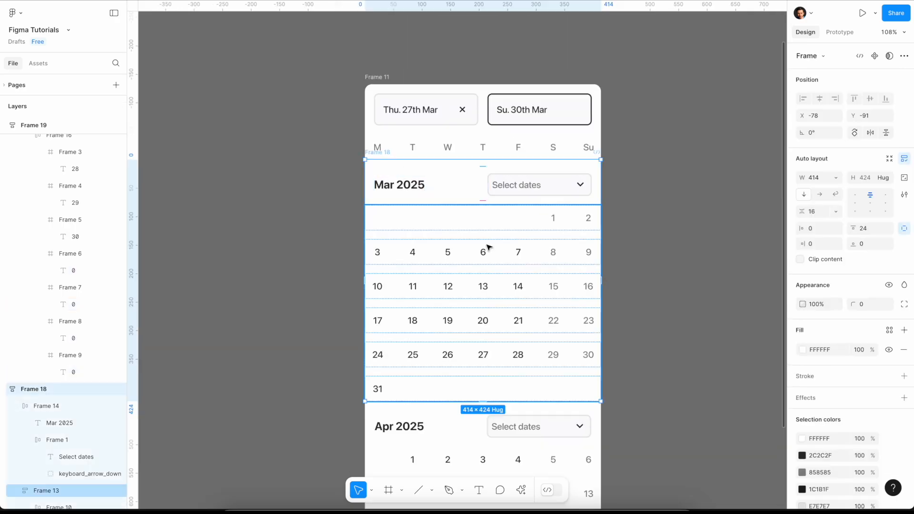
{"action": "scroll", "coordinate": [463, 282], "scroll_direction": "down", "scroll_amount": 2}
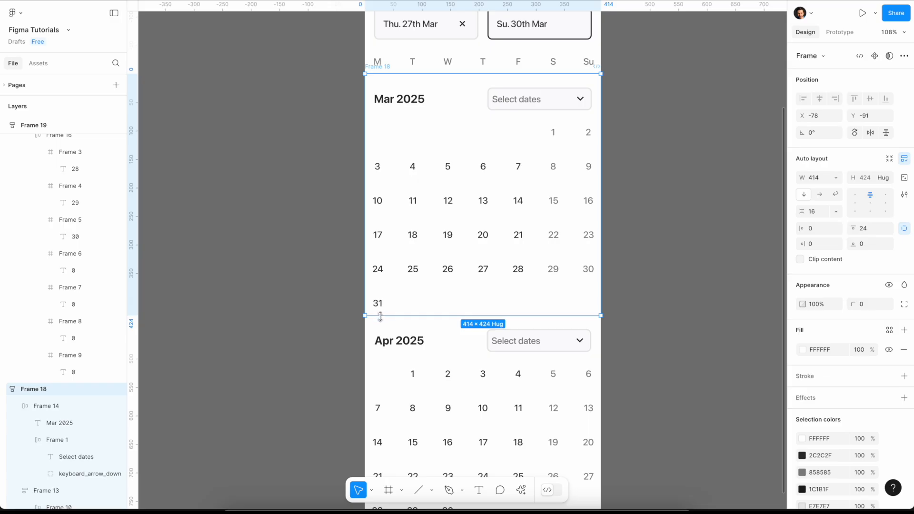
{"action": "left_click", "coordinate": [379, 321], "text": "shift"}
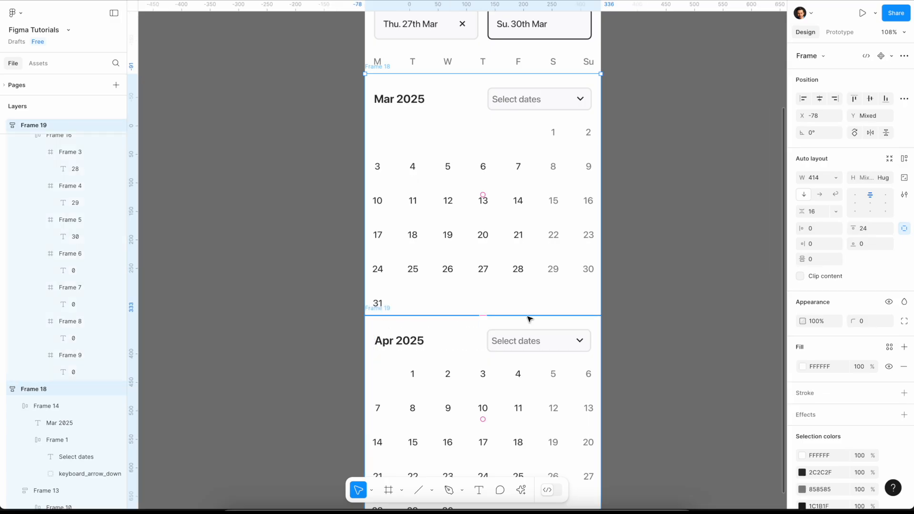
{"action": "left_click", "coordinate": [904, 158]}
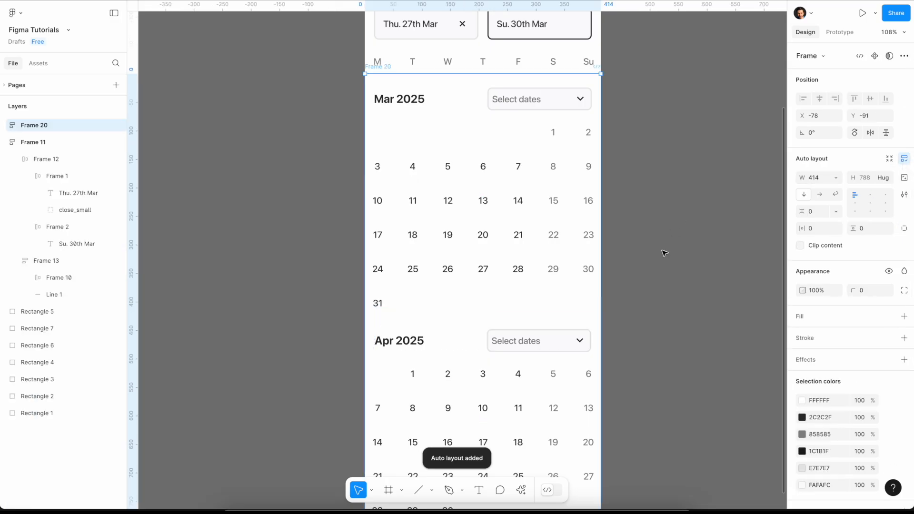
- Wrap the date-input header frame and the stacked March and April calendar frame together in one new frame
{"action": "scroll", "coordinate": [657, 262], "scroll_direction": "up", "scroll_amount": 3}
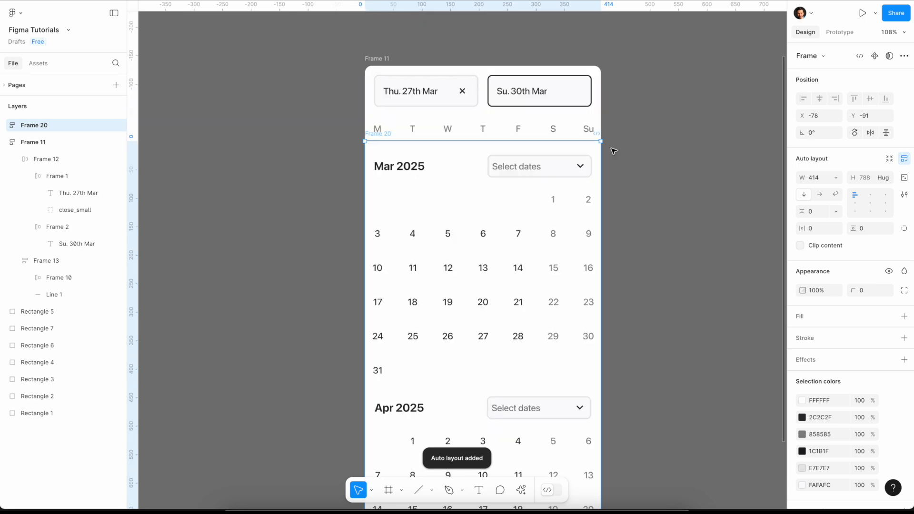
{"action": "left_click", "coordinate": [384, 59], "text": "shift"}
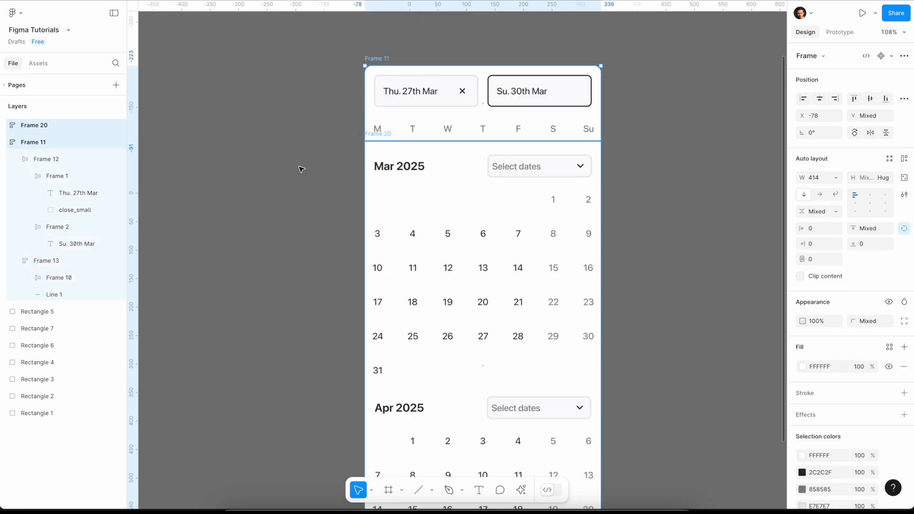
{"action": "right_click", "coordinate": [410, 190]}
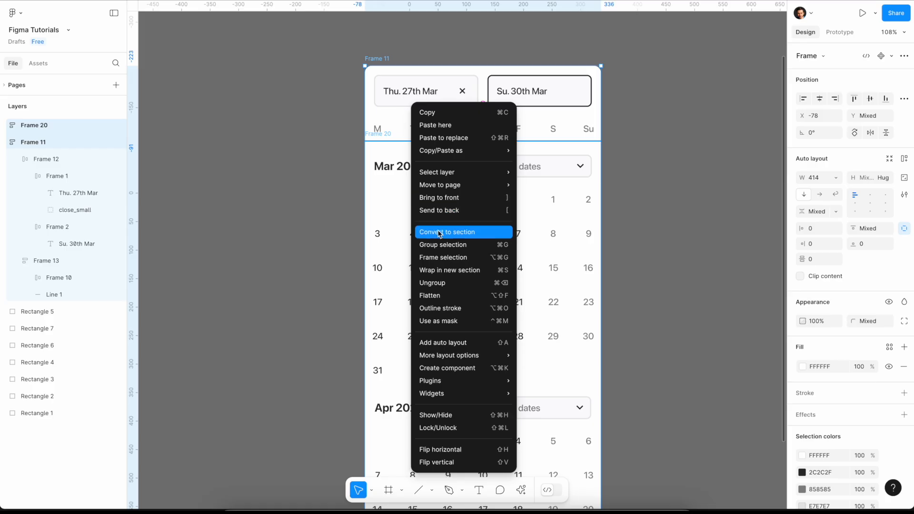
{"action": "left_click", "coordinate": [448, 257]}
- Enable content clipping on the new outer frame and shorten its height to 535, cutting off the view at March 31
{"action": "scroll", "coordinate": [691, 223], "scroll_direction": "down", "scroll_amount": 5}
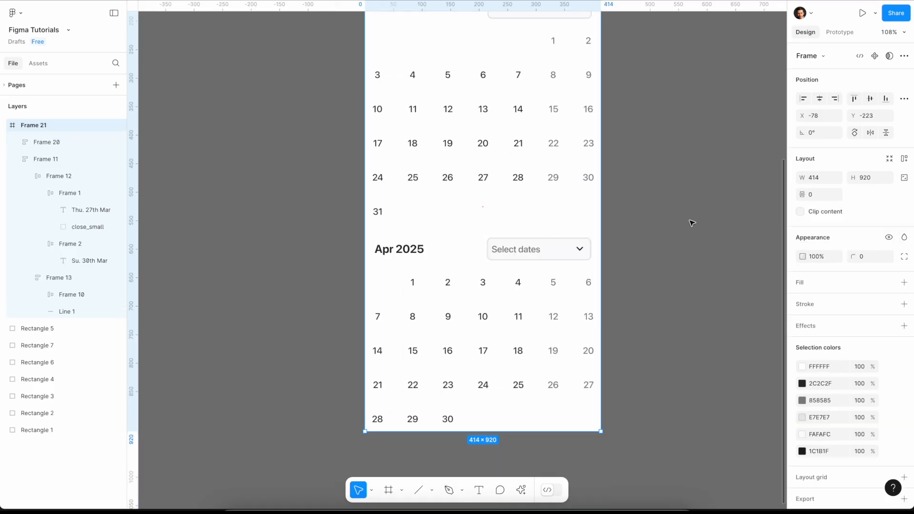
{"action": "left_click", "coordinate": [800, 211]}
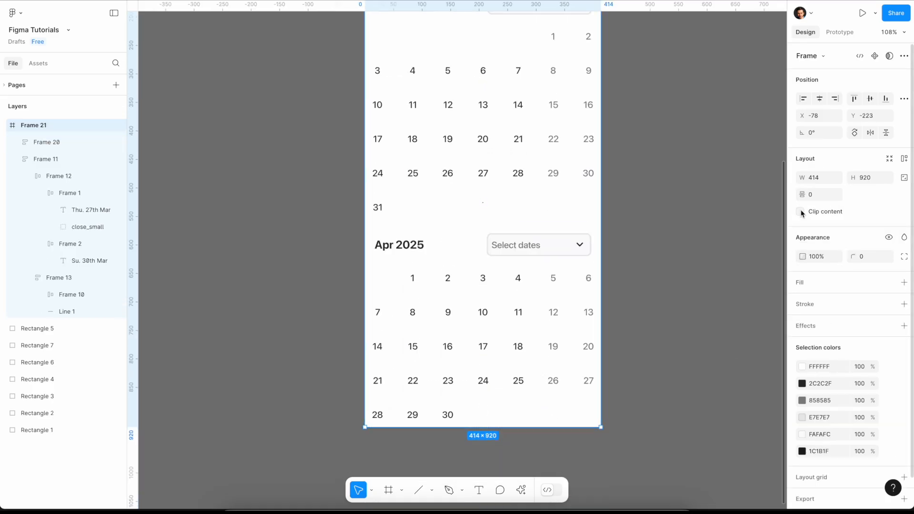
{"action": "left_click_drag", "start_coordinate": [539, 423], "coordinate": [538, 206]}
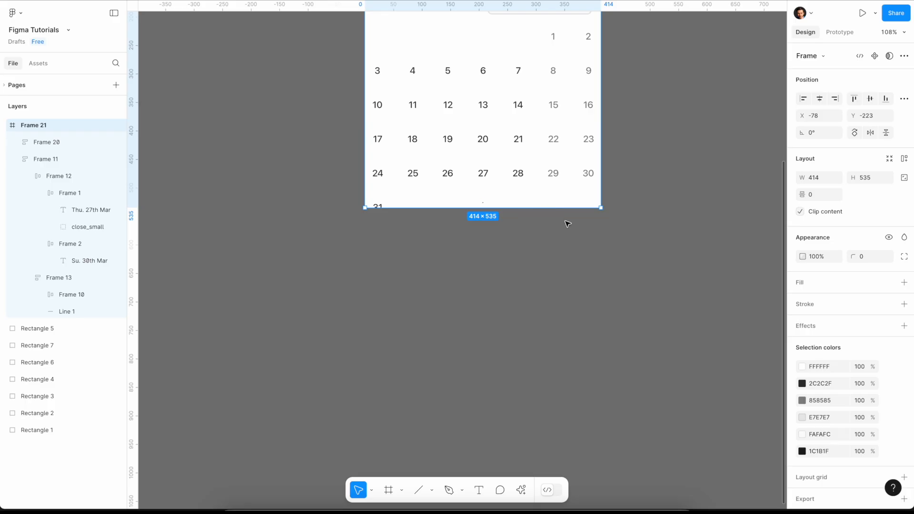
{"action": "left_click", "coordinate": [623, 330]}
- Fill the March 27 day cell with the blue 1B68E3 sampled from the palette swatch above the date picker
{"action": "scroll", "coordinate": [617, 338], "scroll_direction": "up", "scroll_amount": 1}
{"action": "scroll", "coordinate": [618, 338], "scroll_direction": "up", "scroll_amount": 5}
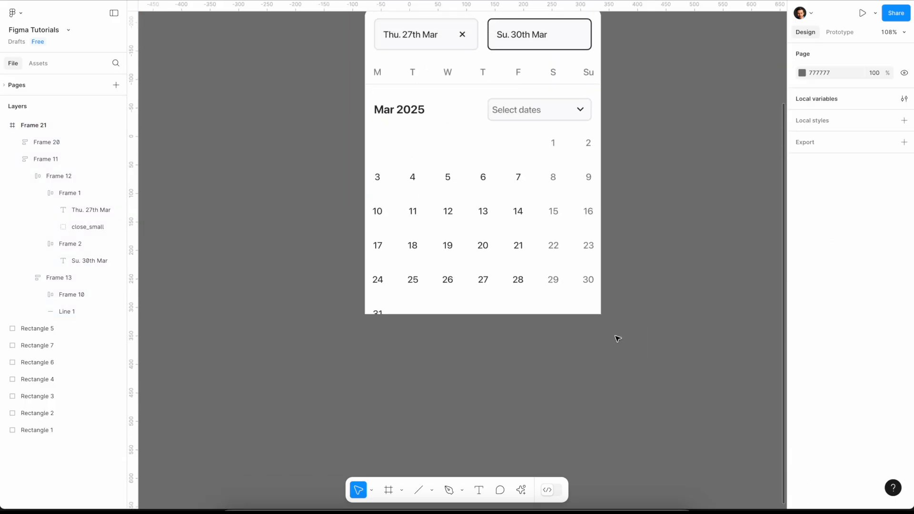
{"action": "left_click", "coordinate": [491, 309]}
{"action": "double_click", "coordinate": [490, 309]}
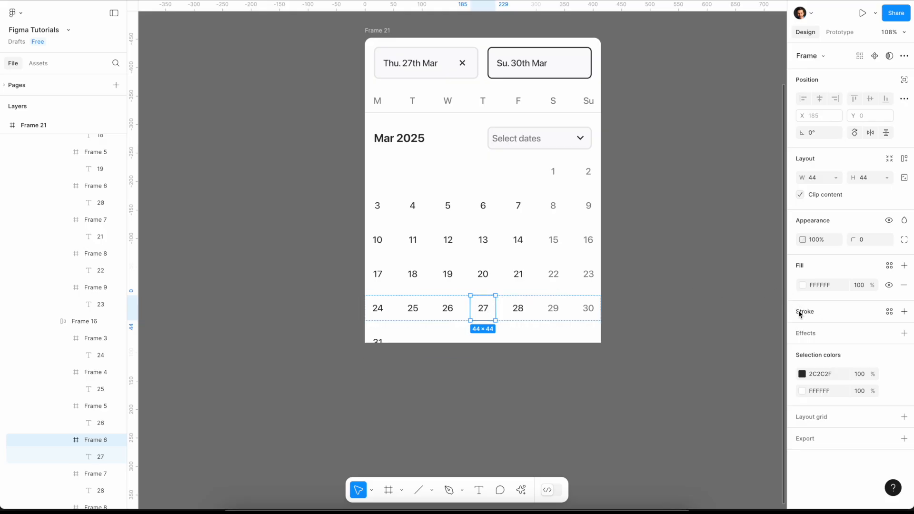
{"action": "scroll", "coordinate": [733, 318], "scroll_direction": "up", "scroll_amount": 5}
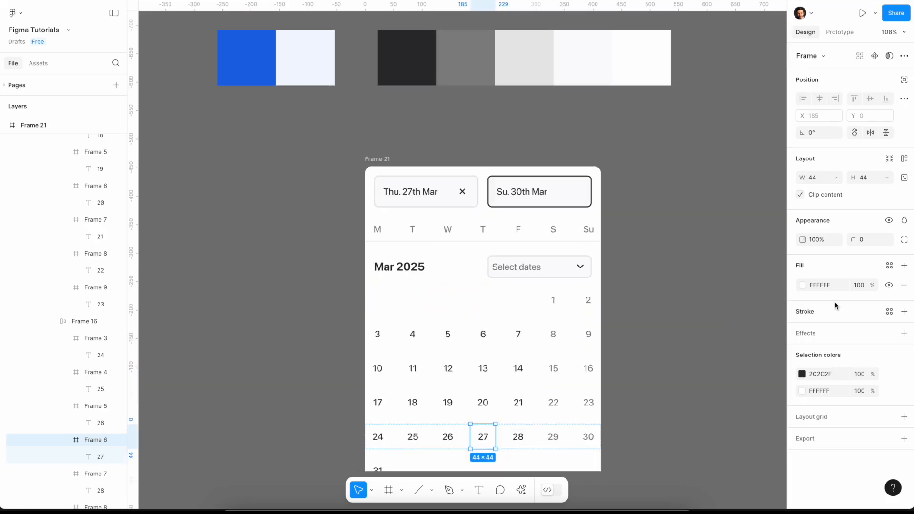
{"action": "left_click", "coordinate": [801, 285]}
{"action": "left_click", "coordinate": [676, 390]}
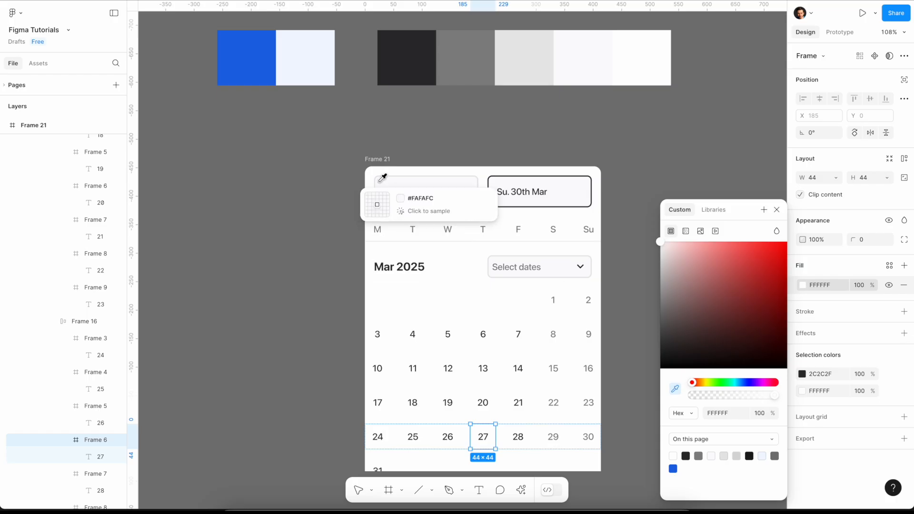
{"action": "left_click", "coordinate": [255, 67]}
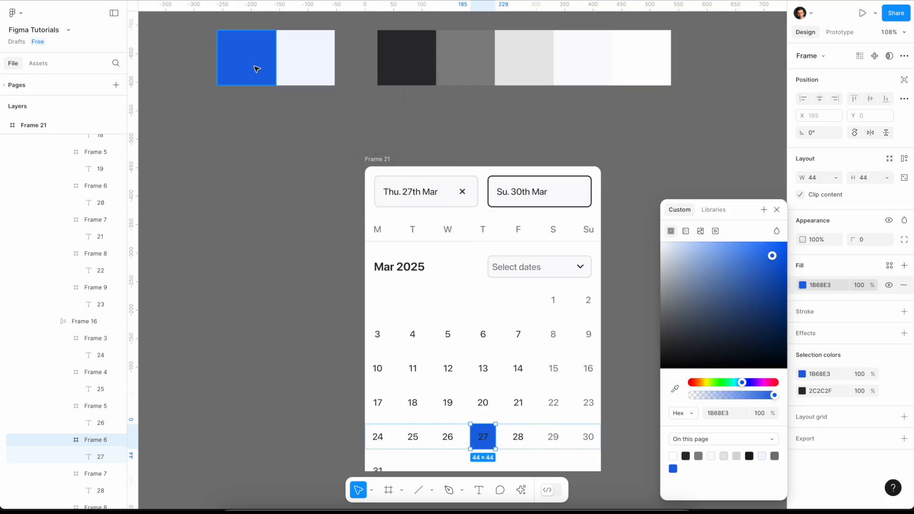
{"action": "left_click", "coordinate": [775, 211]}
- Fill the March 30 day cell with the same blue 1B68E3 sampled from the palette swatch
{"action": "left_click", "coordinate": [589, 438]}
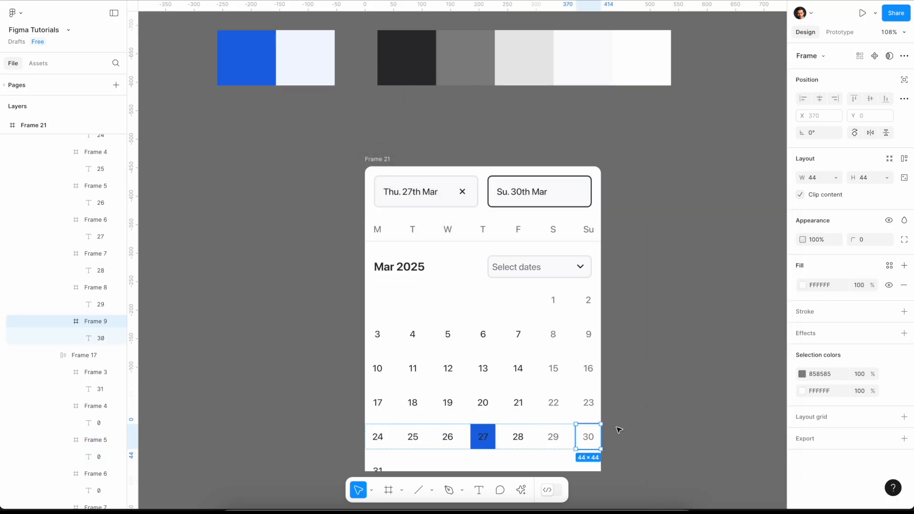
{"action": "left_click", "coordinate": [803, 285]}
{"action": "left_click", "coordinate": [675, 389]}
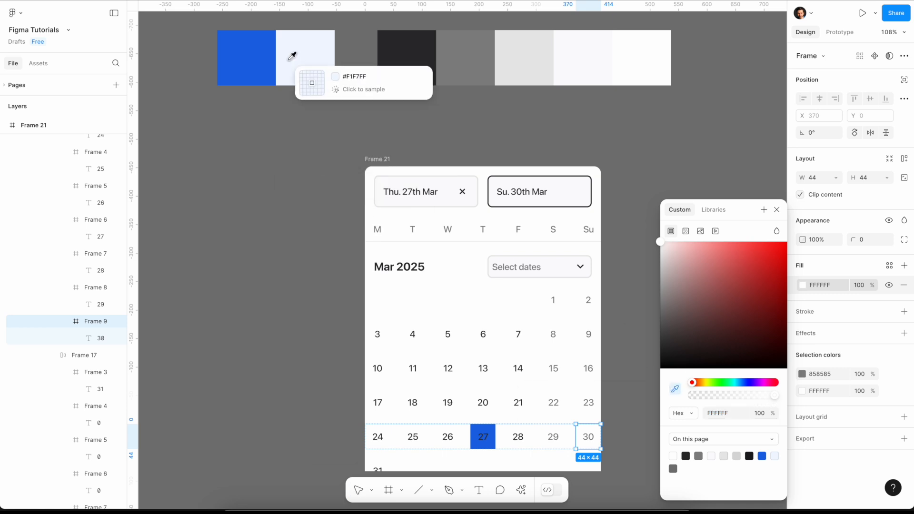
{"action": "left_click", "coordinate": [266, 62]}
{"action": "left_click", "coordinate": [775, 212]}
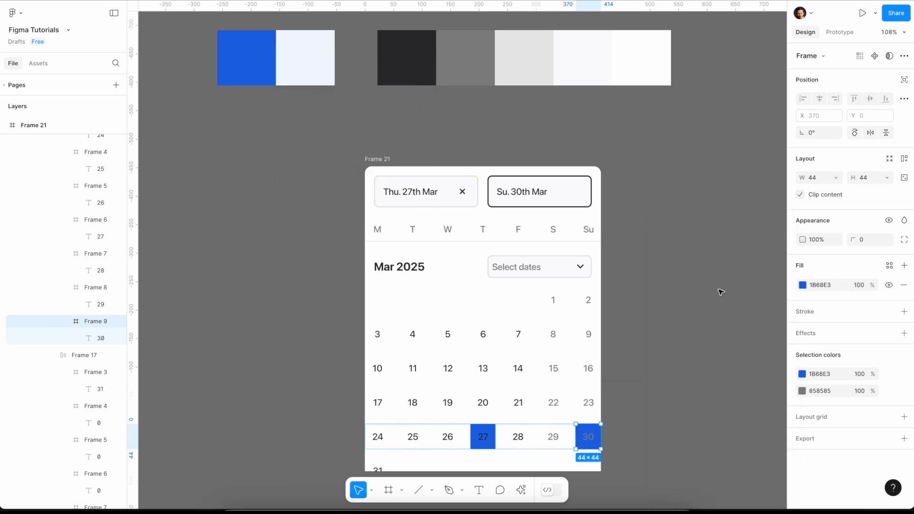
- Change the text colour of the March 27 and 30 day numbers to white, FFFFFF
{"action": "left_click", "coordinate": [481, 442], "text": "shift"}
{"action": "left_click", "coordinate": [819, 390]}
{"action": "type", "text": "fff"}
{"action": "key", "text": "Return"}
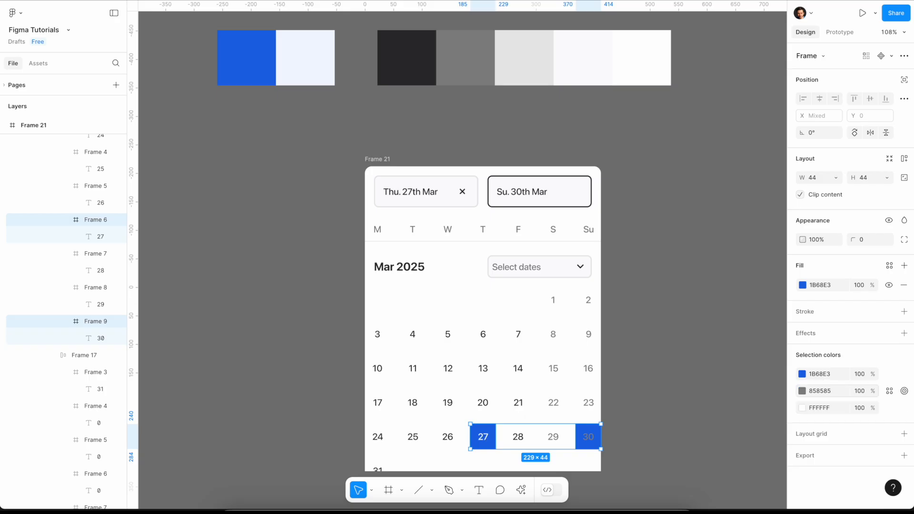
{"action": "type", "text": "ff"}
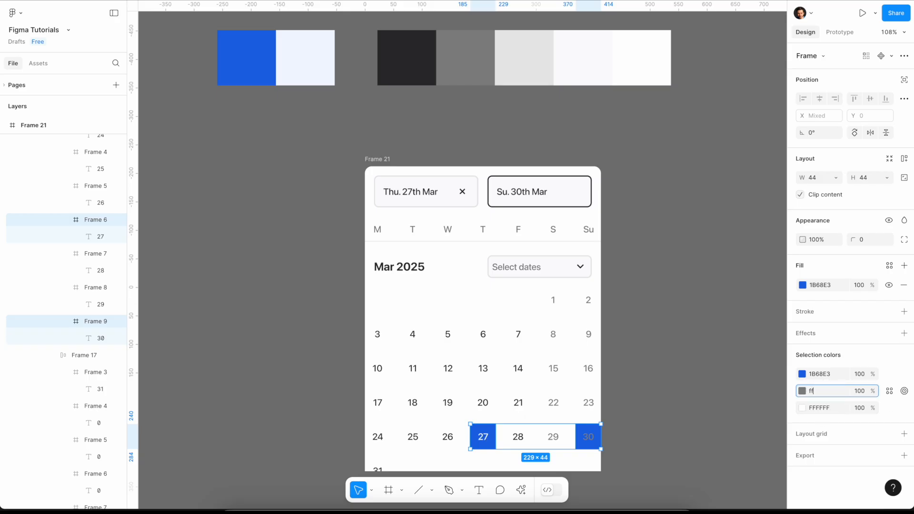
{"action": "type", "text": "f"}
{"action": "key", "text": "Return"}
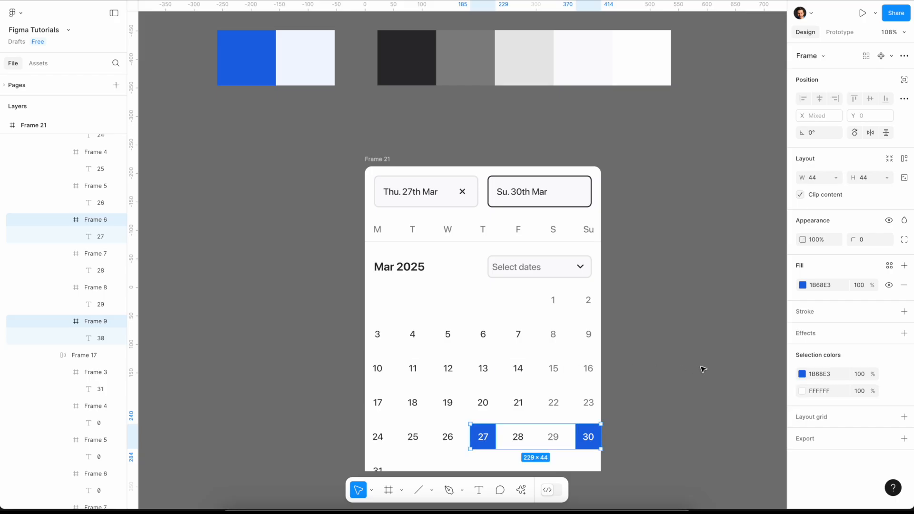
- Draw an absolutely positioned 141 × 44 rectangle spanning the gap between March 27 and 30, and send it behind the day cells
{"action": "left_click", "coordinate": [702, 369]}
{"action": "key", "text": "r"}
{"action": "left_click_drag", "start_coordinate": [500, 425], "coordinate": [563, 444]}
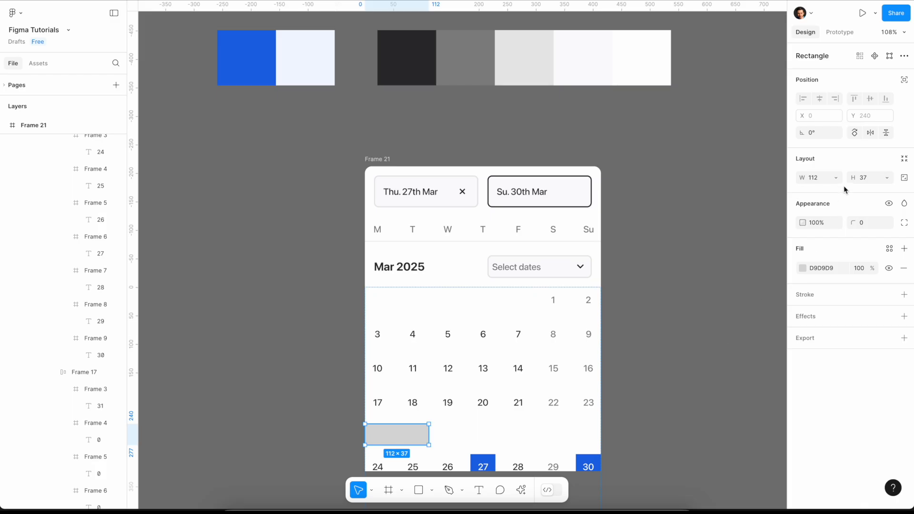
{"action": "left_click", "coordinate": [901, 80]}
{"action": "left_click_drag", "start_coordinate": [415, 433], "coordinate": [574, 445]}
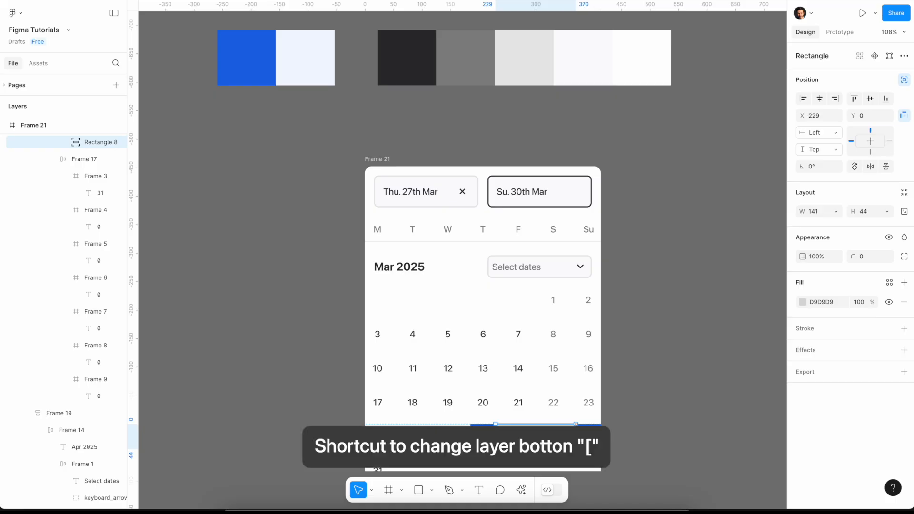
{"action": "key", "text": "ctrl+shift+bracketleft"}
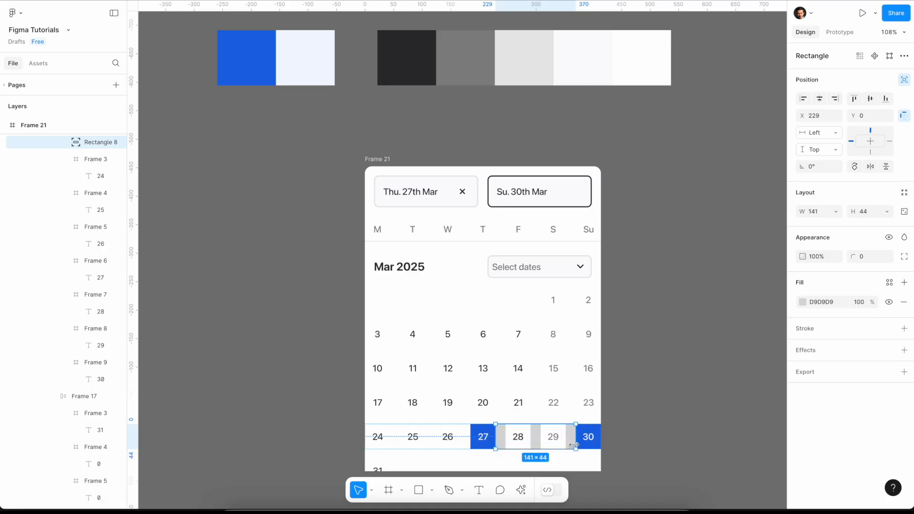
- Fill the range rectangle between March 27 and 30 with the light blue F1F7FF sampled from the palette
{"action": "left_click", "coordinate": [803, 303]}
{"action": "left_click", "coordinate": [676, 389]}
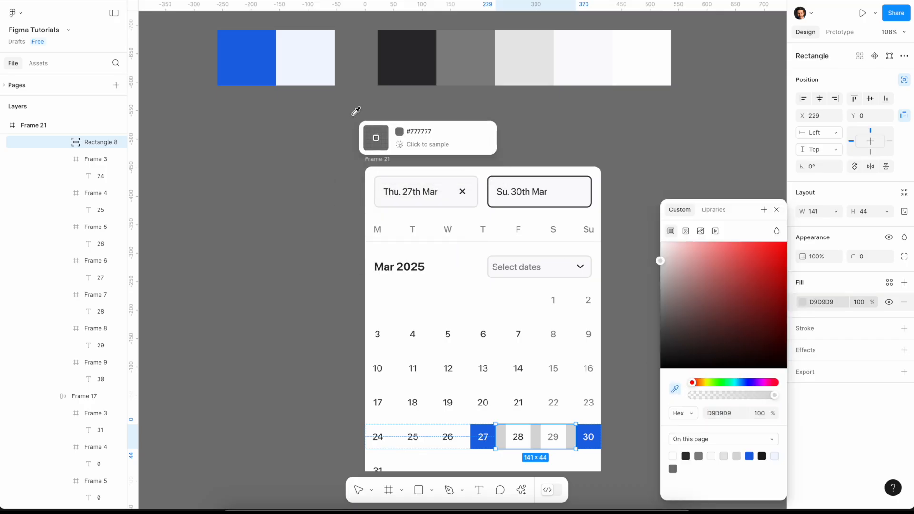
{"action": "left_click", "coordinate": [319, 60]}
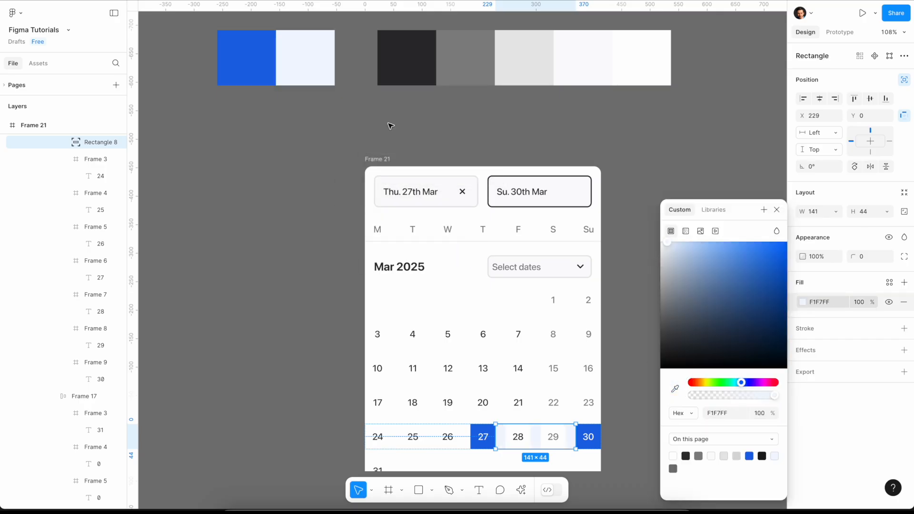
{"action": "left_click", "coordinate": [776, 209]}
- Fill the March 28 and 29 day cells with the light blue F1F7FF from the palette
{"action": "left_click", "coordinate": [518, 437]}
{"action": "left_click", "coordinate": [553, 443], "text": "shift"}
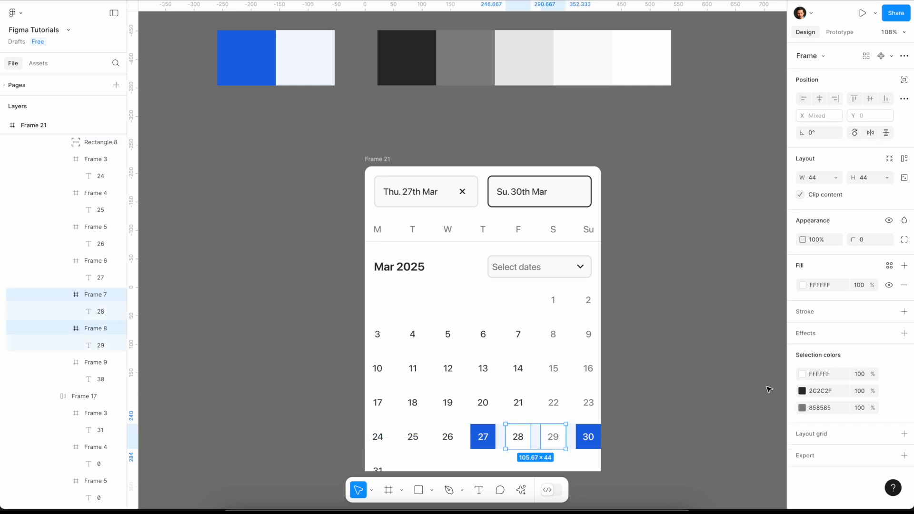
{"action": "left_click", "coordinate": [802, 285]}
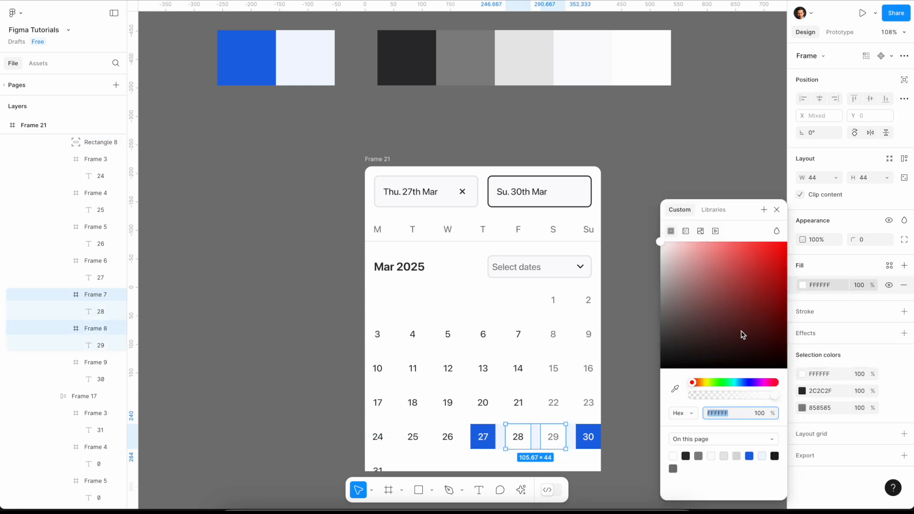
{"action": "left_click", "coordinate": [675, 389]}
{"action": "left_click", "coordinate": [284, 63]}
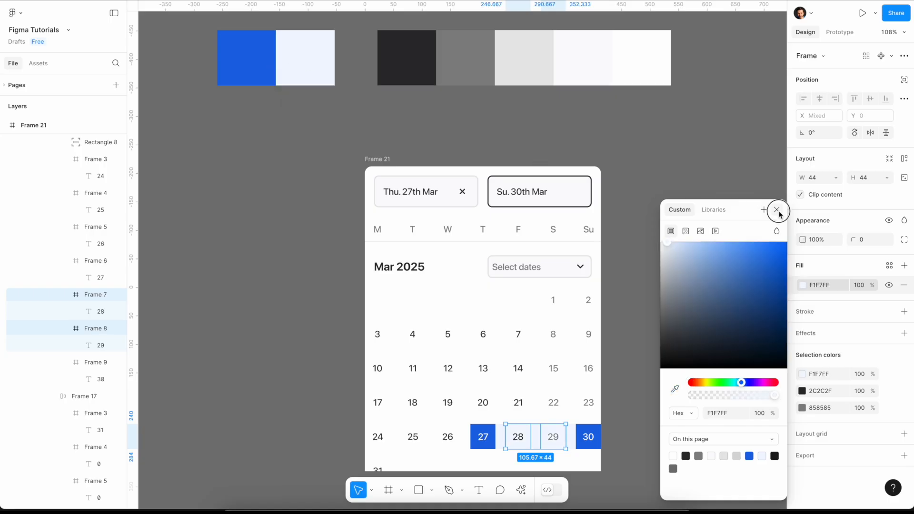
{"action": "left_click", "coordinate": [776, 210]}
- Round the top-left and bottom-left corners of the March 27 cell with a radius of 4
{"action": "left_click", "coordinate": [483, 437]}
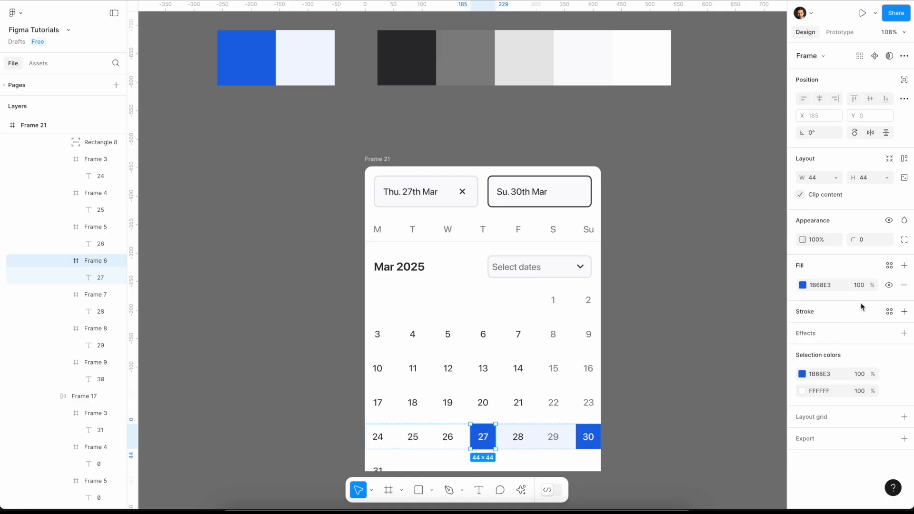
{"action": "left_click", "coordinate": [903, 240]}
{"action": "left_click", "coordinate": [693, 268]}
{"action": "type", "text": "4"}
{"action": "left_click", "coordinate": [694, 283]}
{"action": "type", "text": "4"}
- Round the top-right and bottom-right corners of the March 30 cell with a radius of 4
{"action": "left_click", "coordinate": [588, 436]}
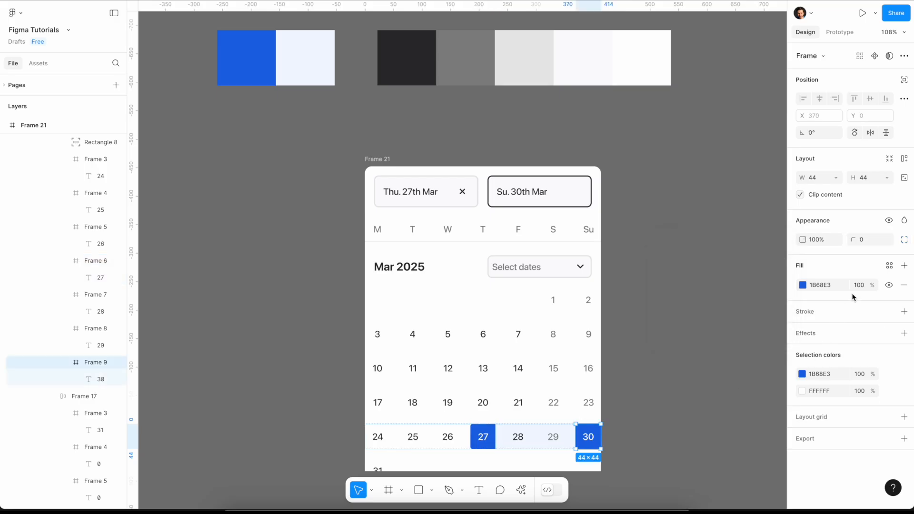
{"action": "left_click", "coordinate": [904, 240]}
{"action": "left_click", "coordinate": [752, 269]}
{"action": "left_click", "coordinate": [750, 284]}
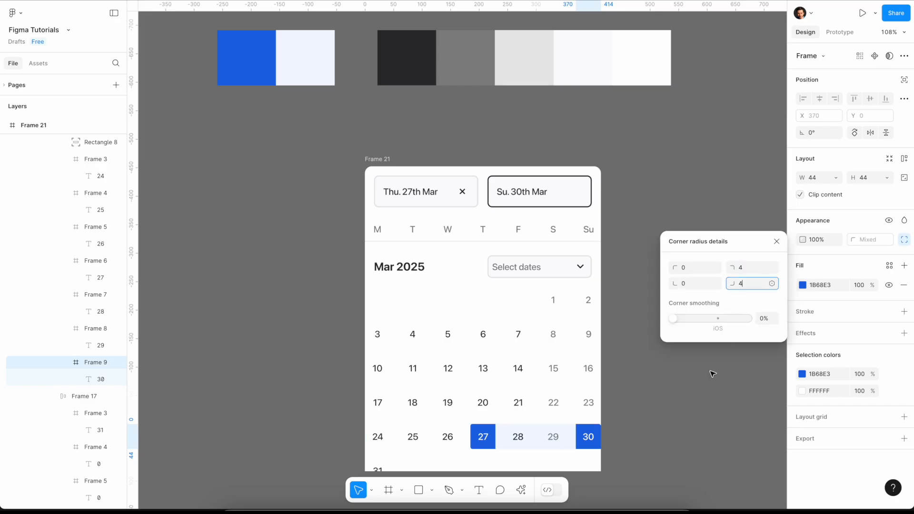
{"action": "left_click", "coordinate": [702, 396]}
- Widen the outer date picker frame by 32 to a width of 446
{"action": "left_click", "coordinate": [816, 178]}
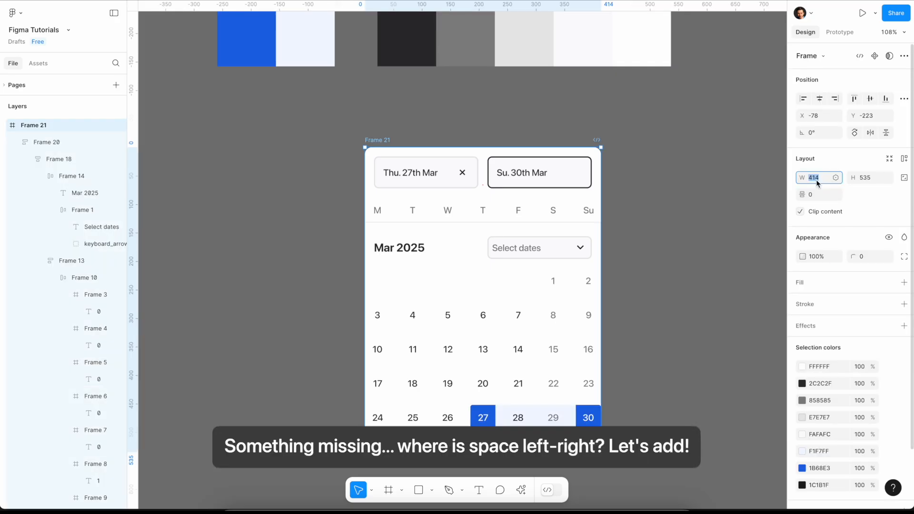
{"action": "key", "text": "Right"}
{"action": "type", "text": "+32"}
{"action": "key", "text": "Return"}
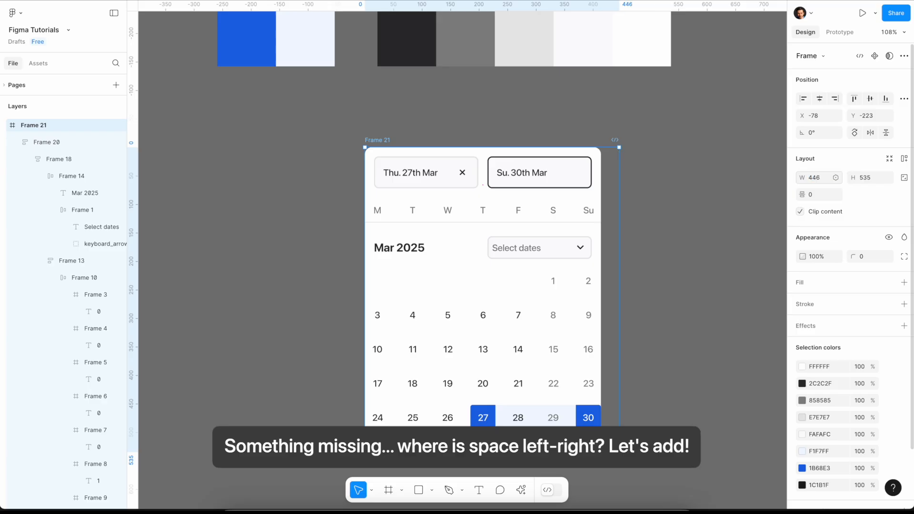
- Give the stacked calendar frame 16 horizontal padding and widen it to 446 to match the outer frame
{"action": "left_click", "coordinate": [535, 293]}
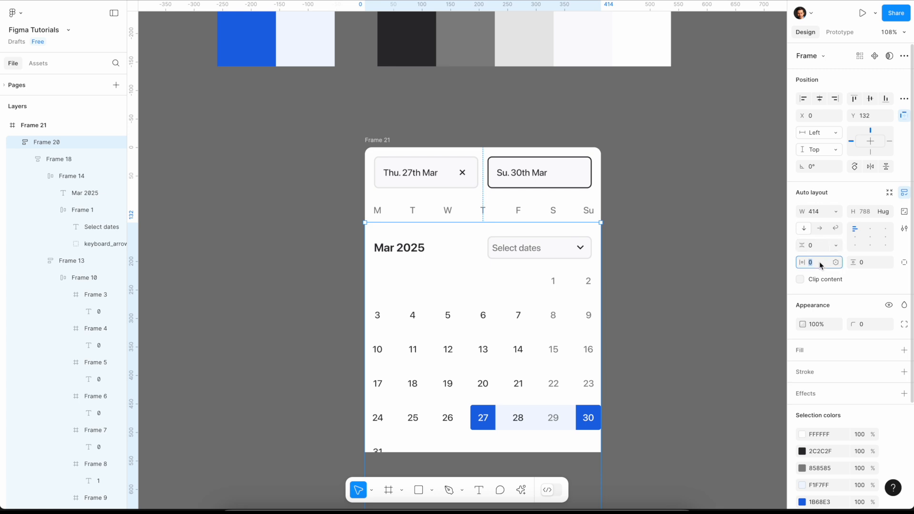
{"action": "type", "text": "16"}
{"action": "key", "text": "Return"}
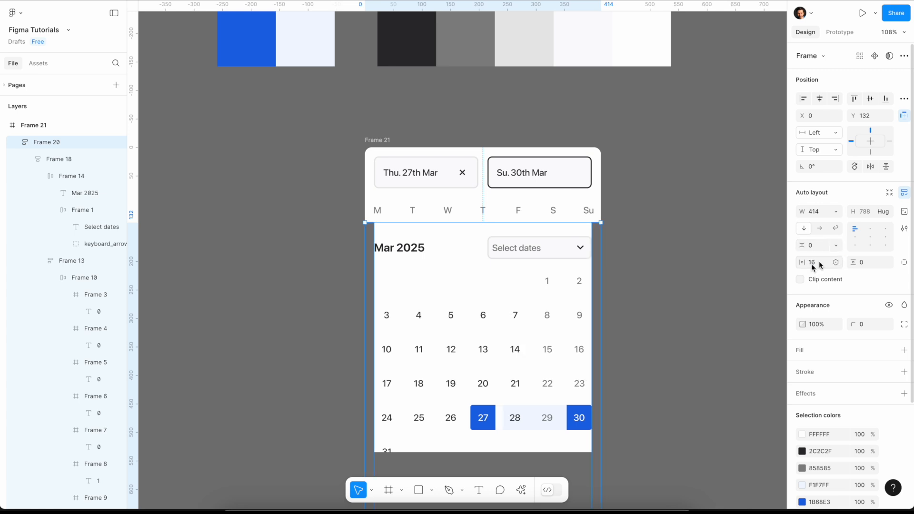
{"action": "left_click_drag", "start_coordinate": [605, 296], "coordinate": [620, 295]}
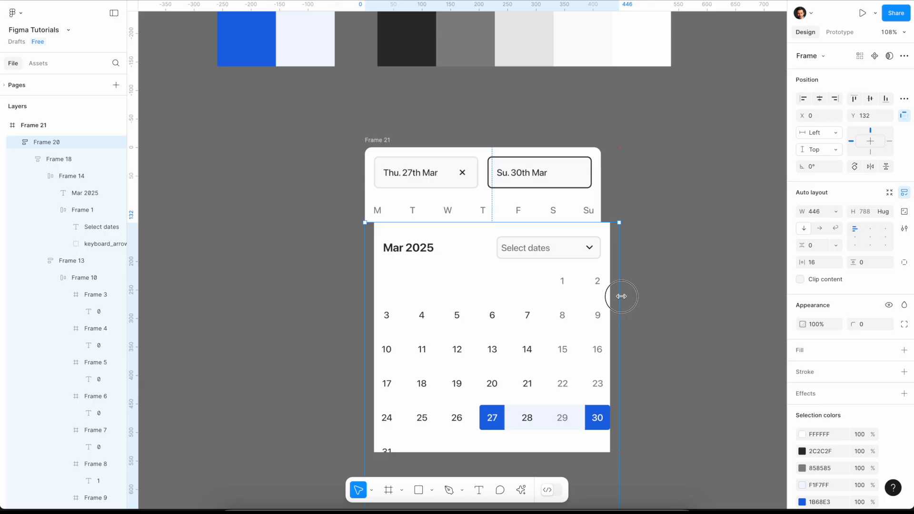
- Add a white FFFFFF fill to the outer date picker frame
{"action": "left_click", "coordinate": [391, 143]}
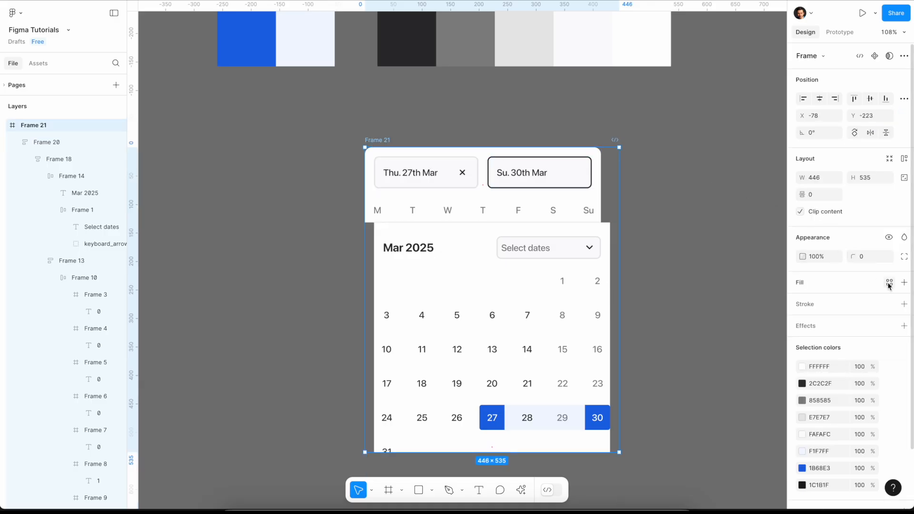
{"action": "left_click", "coordinate": [905, 283]}
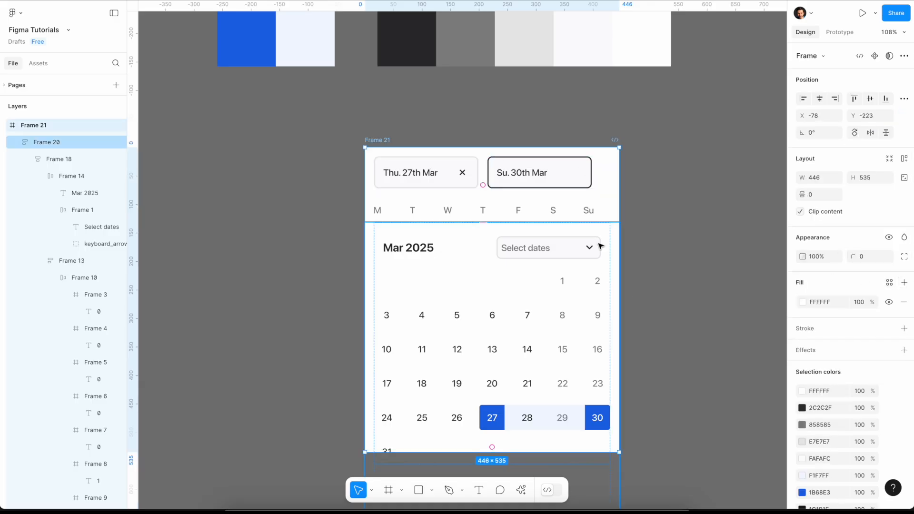
- Widen the date-input and weekday header frame to 446 and set its left and right padding to 16
{"action": "left_click", "coordinate": [565, 213]}
{"action": "left_click_drag", "start_coordinate": [601, 189], "coordinate": [619, 186]}
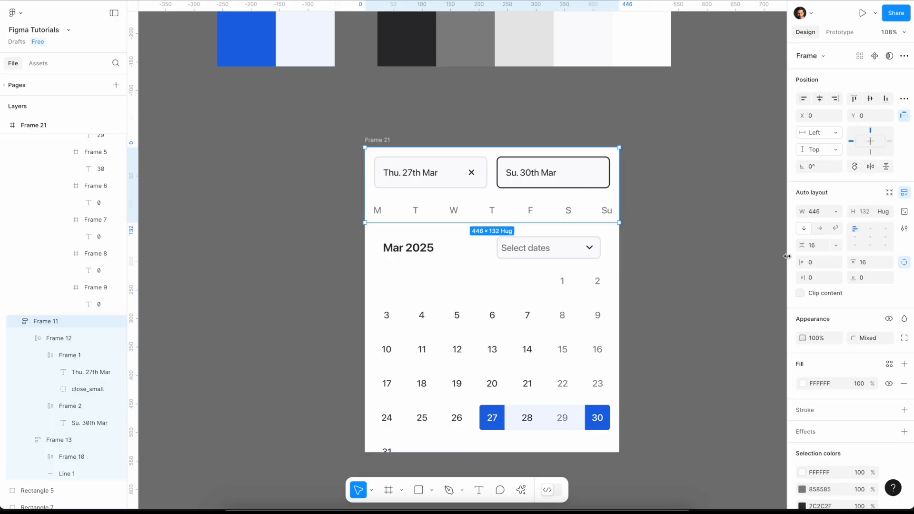
{"action": "type", "text": "16"}
{"action": "key", "text": "Tab"}
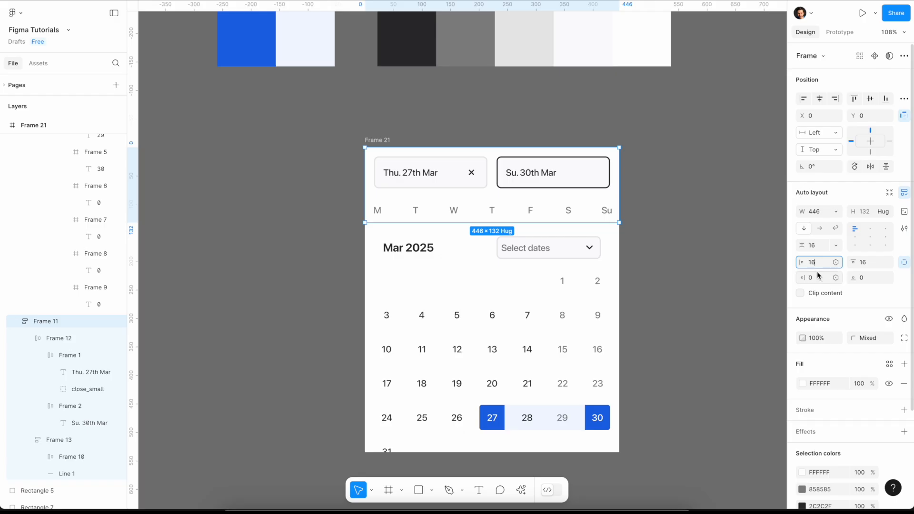
{"action": "type", "text": "16"}
{"action": "key", "text": "Return"}
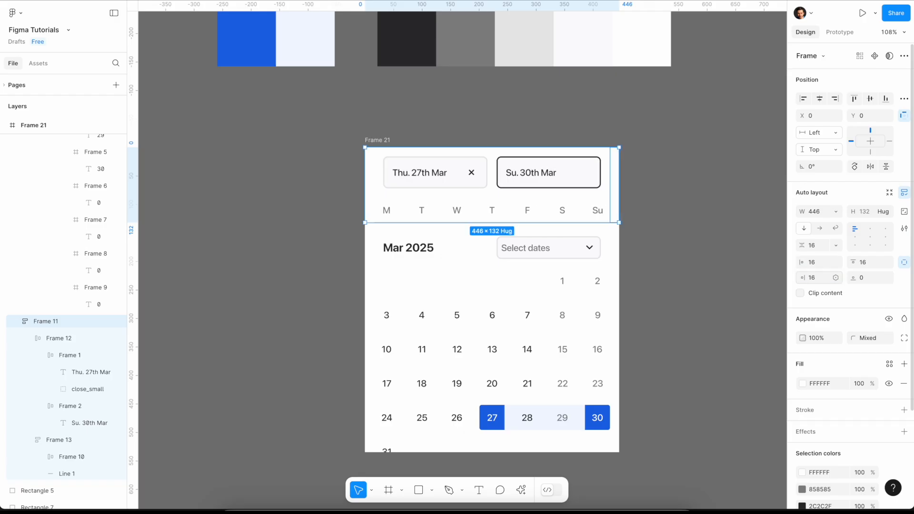
{"action": "left_click", "coordinate": [658, 253]}
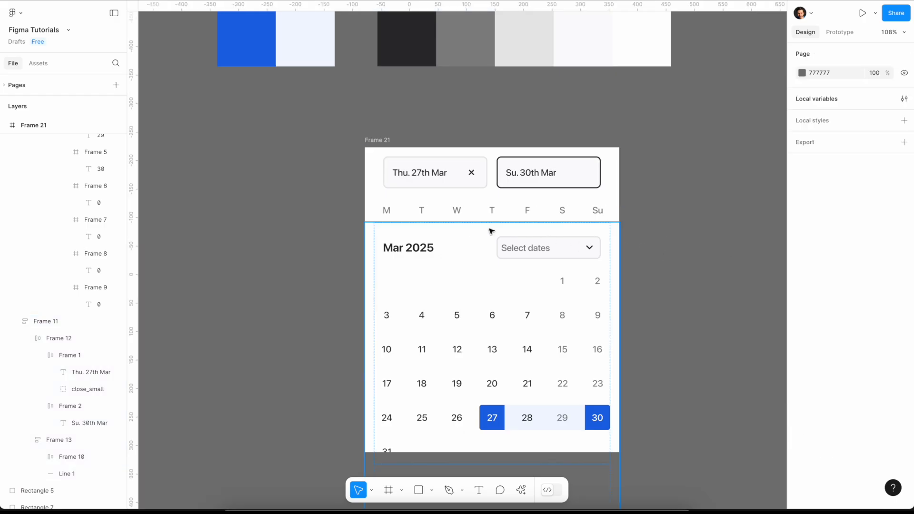
- Extend the divider line beneath the weekday row to both edges of the date picker frame
{"action": "left_click", "coordinate": [465, 230]}
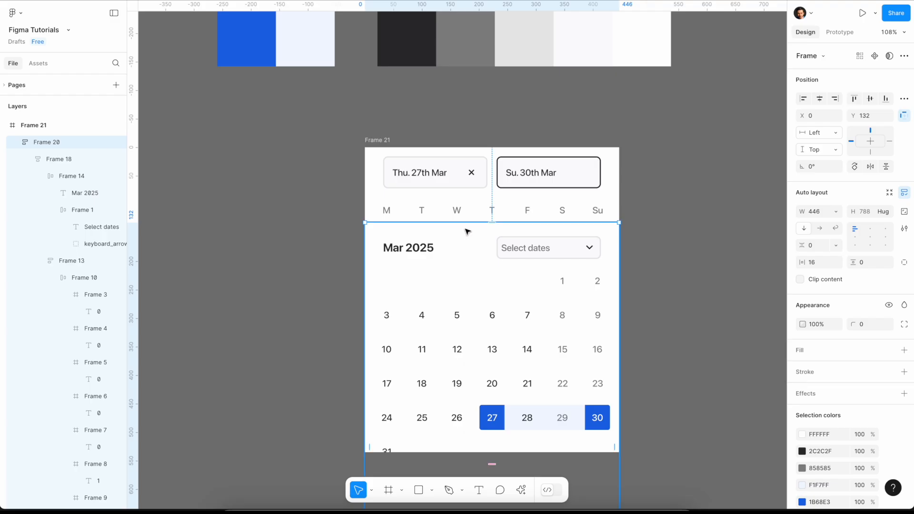
{"action": "left_click", "coordinate": [431, 217]}
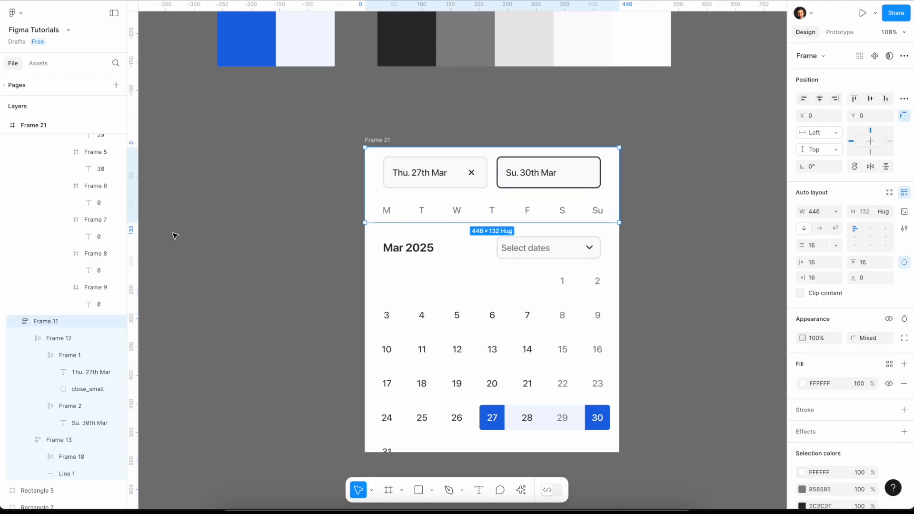
{"action": "left_click", "coordinate": [65, 473]}
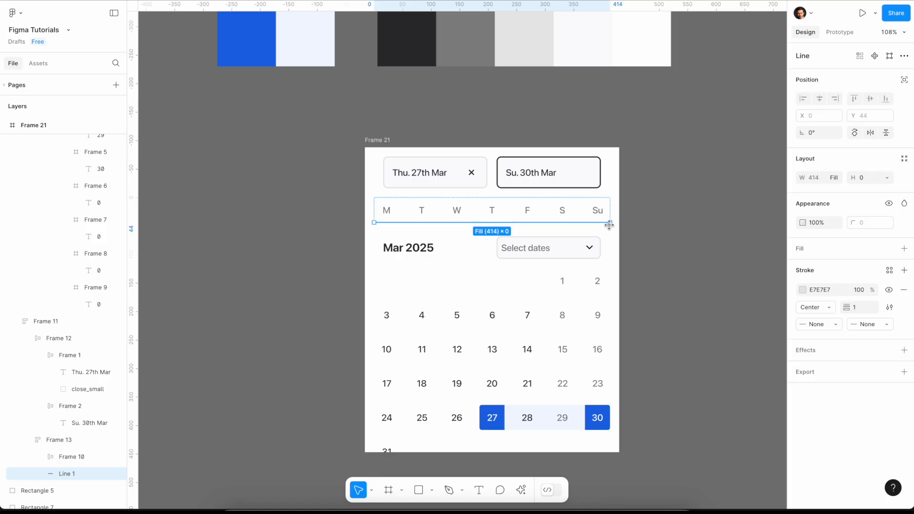
{"action": "scroll", "coordinate": [616, 222], "scroll_direction": "up", "scroll_amount": 10}
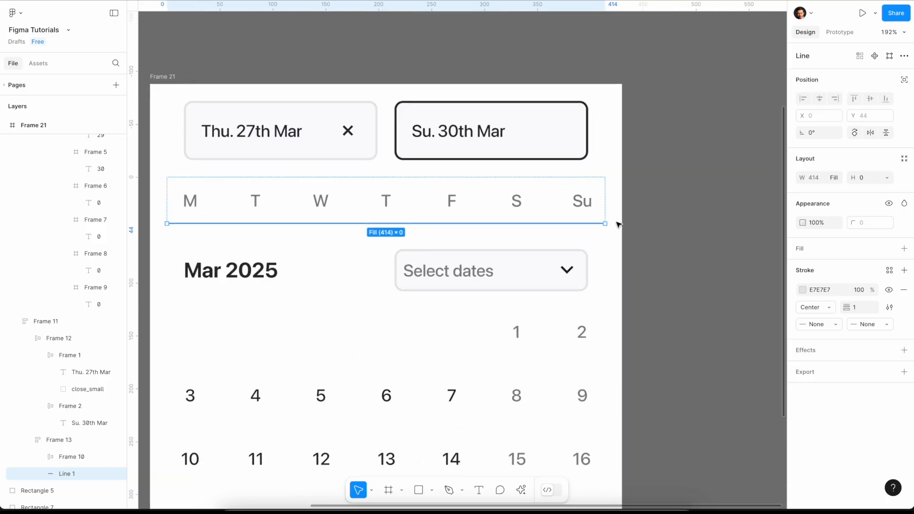
{"action": "left_click_drag", "start_coordinate": [594, 224], "coordinate": [594, 224]}
{"action": "left_click_drag", "start_coordinate": [593, 225], "coordinate": [672, 228]}
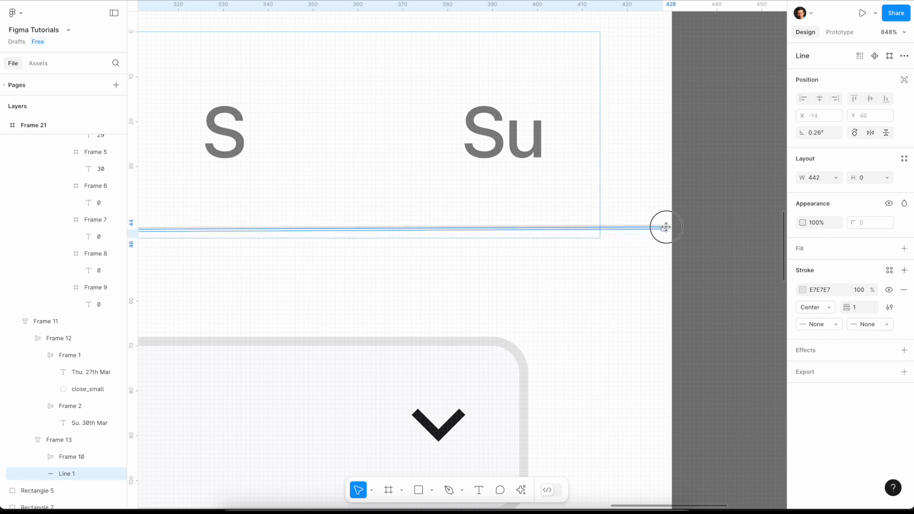
{"action": "left_click", "coordinate": [720, 259]}
{"action": "scroll", "coordinate": [702, 277], "scroll_direction": "down", "scroll_amount": 6}
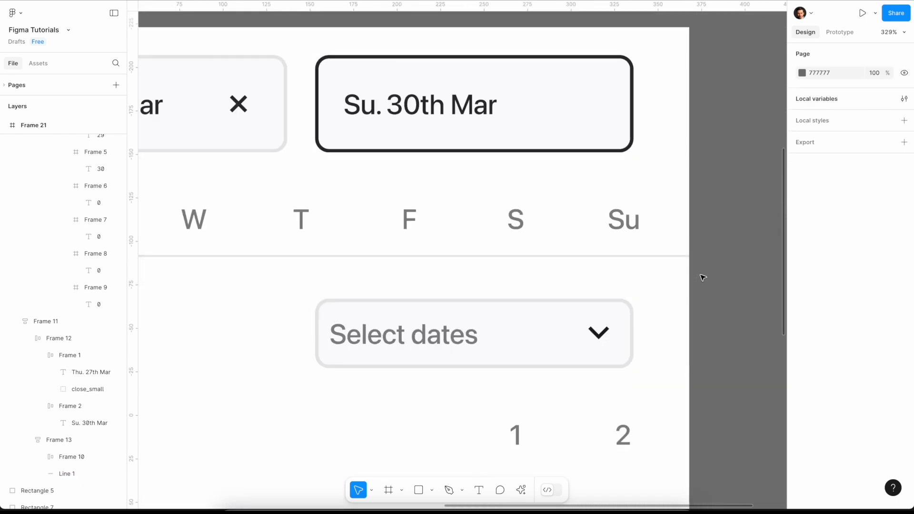
{"action": "scroll", "coordinate": [703, 277], "scroll_direction": "down", "scroll_amount": 5}
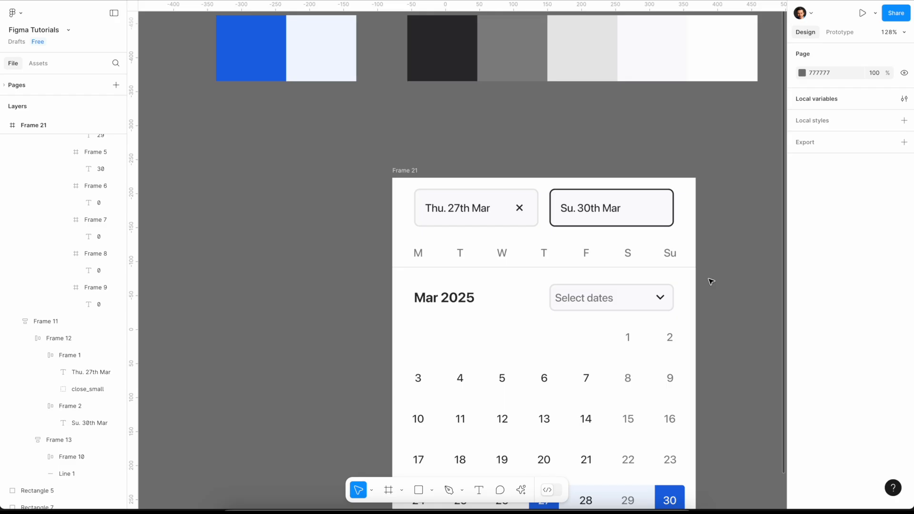
{"action": "scroll", "coordinate": [711, 282], "scroll_direction": "down", "scroll_amount": 5}
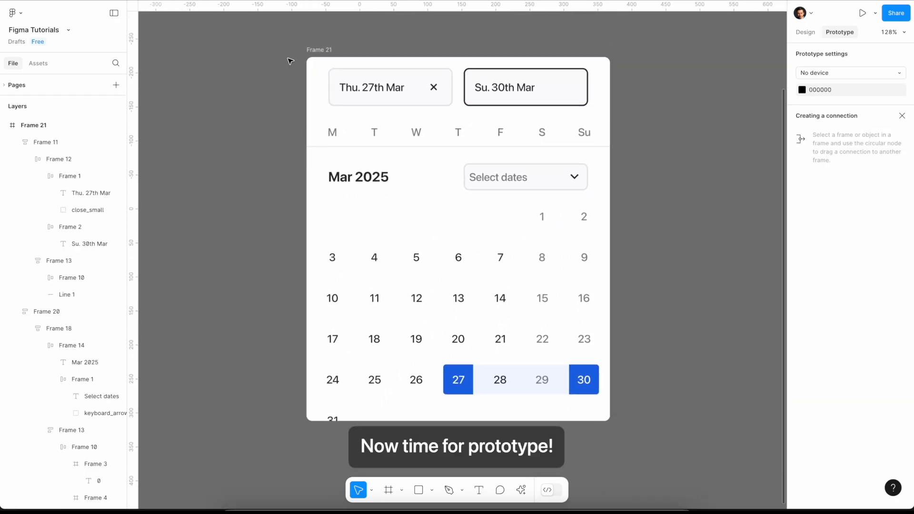
- Add a prototype flow starting point to the outer date picker frame
{"action": "left_click", "coordinate": [261, 80]}
{"action": "left_click", "coordinate": [309, 67]}
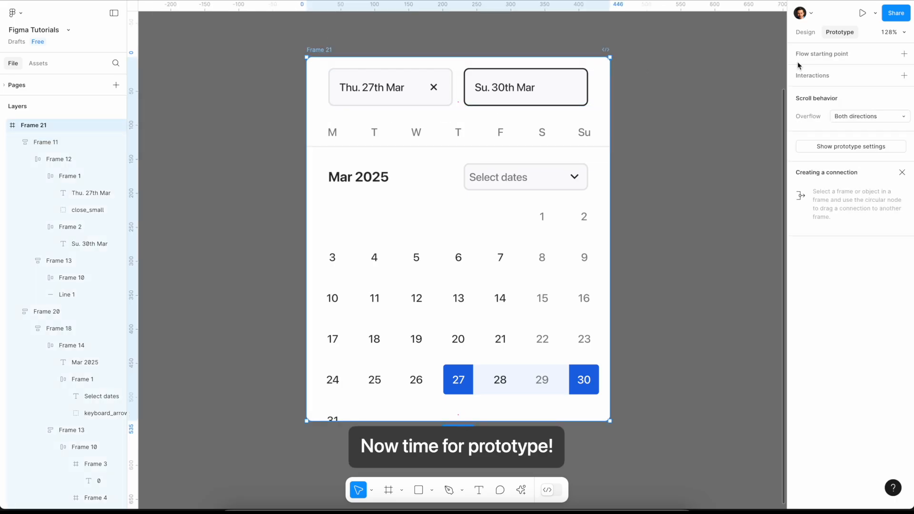
{"action": "left_click", "coordinate": [904, 54]}
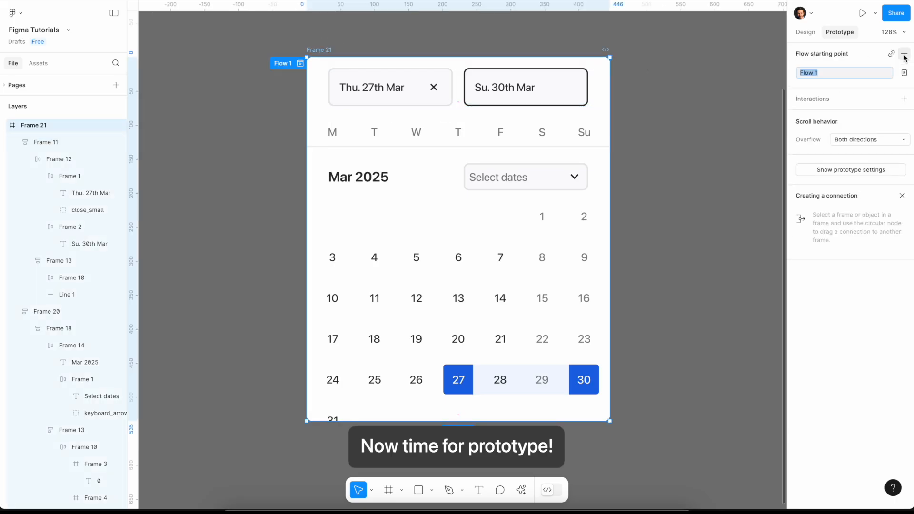
{"action": "left_click", "coordinate": [756, 136]}
- Change the stacked calendar frame's overflow behavior and set the date-input and weekday header's scroll position to Fixed
{"action": "left_click", "coordinate": [431, 176]}
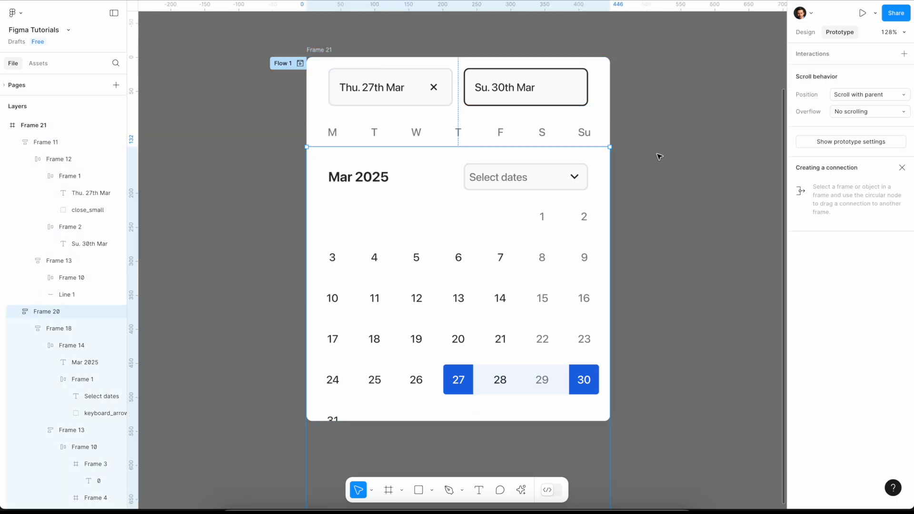
{"action": "left_click", "coordinate": [865, 111]}
{"action": "left_click", "coordinate": [874, 149]}
{"action": "left_click", "coordinate": [866, 95]}
{"action": "left_click", "coordinate": [865, 108]}
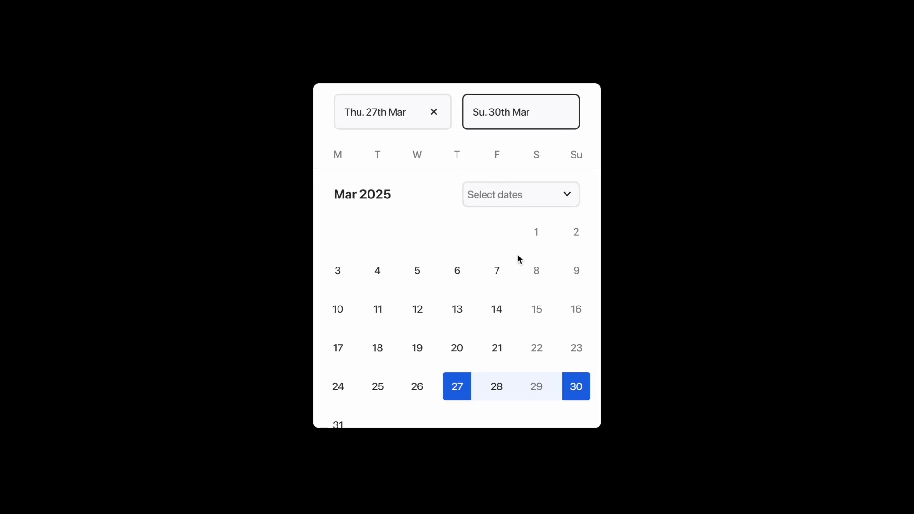
- Preview the prototype and scroll through the March and April calendars to test the fixed header
{"action": "scroll", "coordinate": [518, 257], "scroll_direction": "down", "scroll_amount": 5}
{"action": "scroll", "coordinate": [518, 256], "scroll_direction": "down", "scroll_amount": 3}
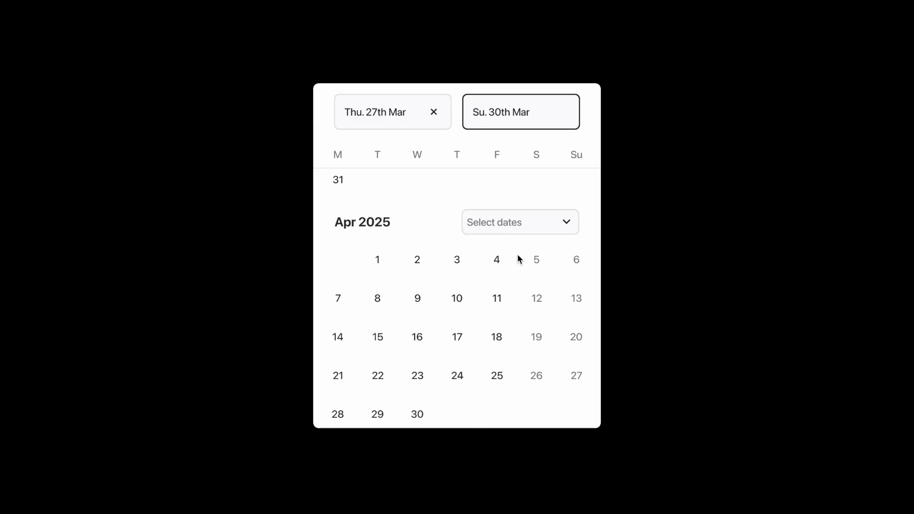
{"action": "scroll", "coordinate": [518, 255], "scroll_direction": "up", "scroll_amount": 6}
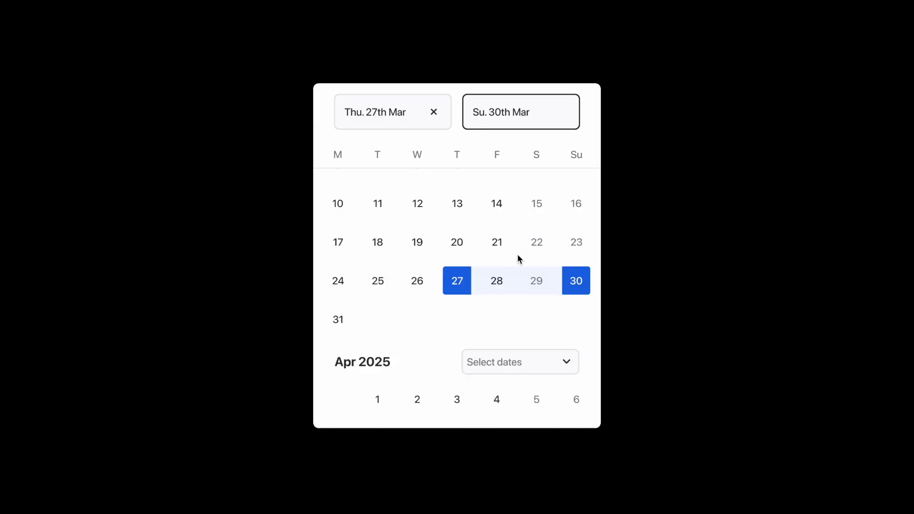